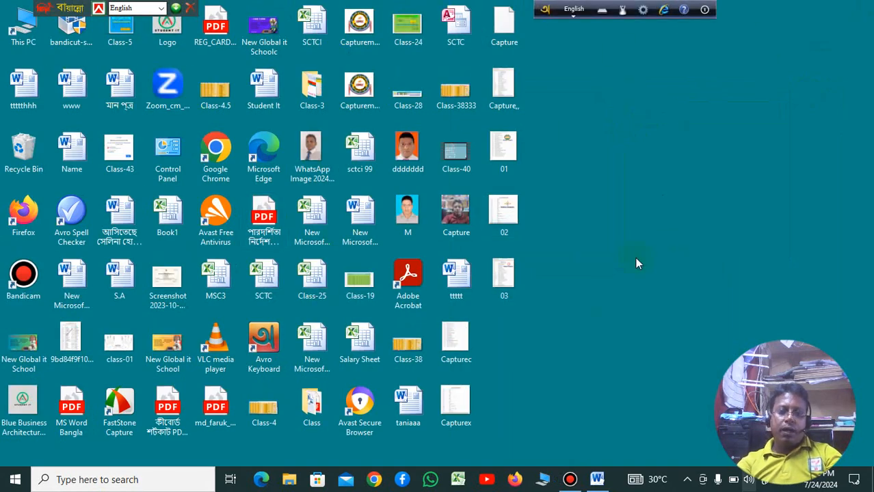
Step: Launch Microsoft Word 2010 with a new blank document and maximize its window
click(14, 482)
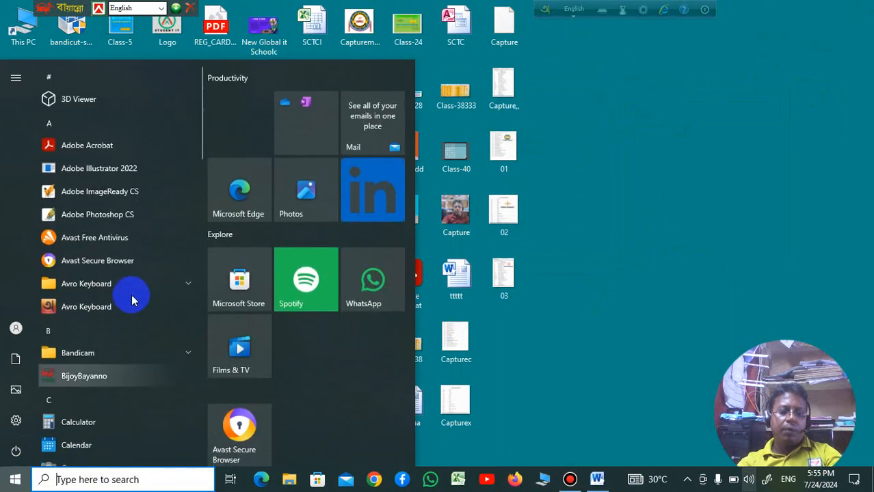
scroll(129, 306, down, 3)
scroll(128, 309, down, 8)
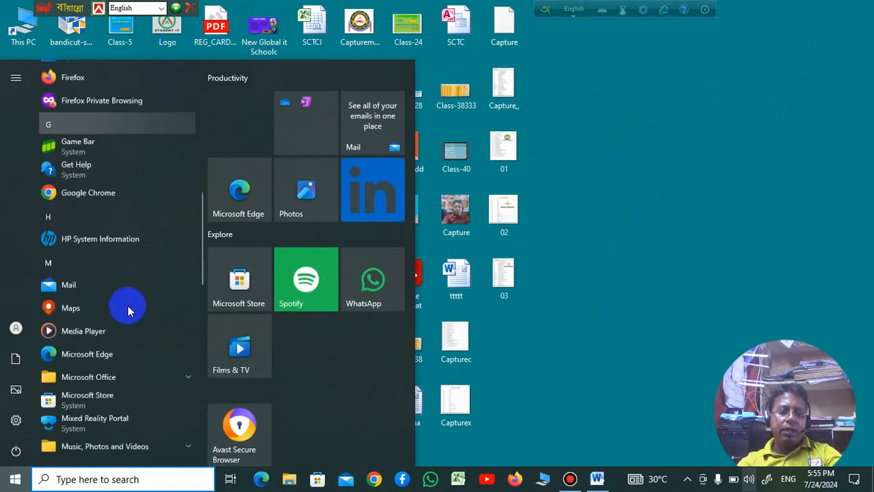
scroll(131, 284, up, 2)
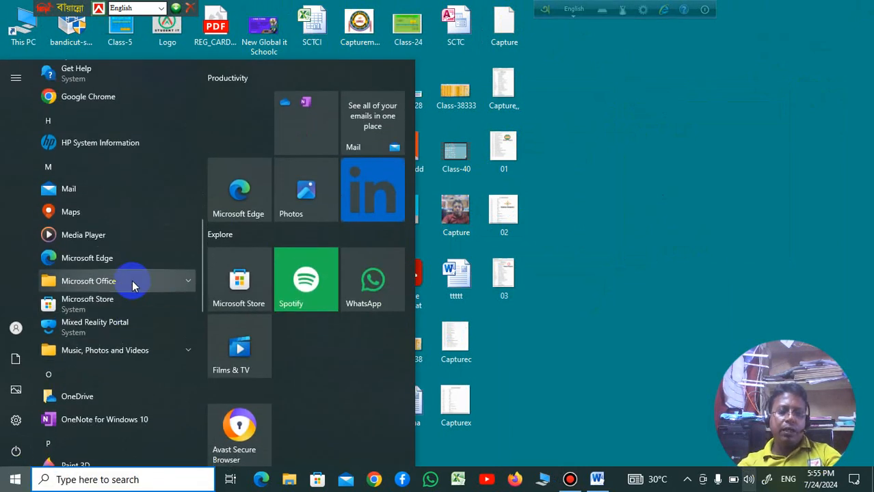
click(132, 280)
scroll(130, 285, down, 5)
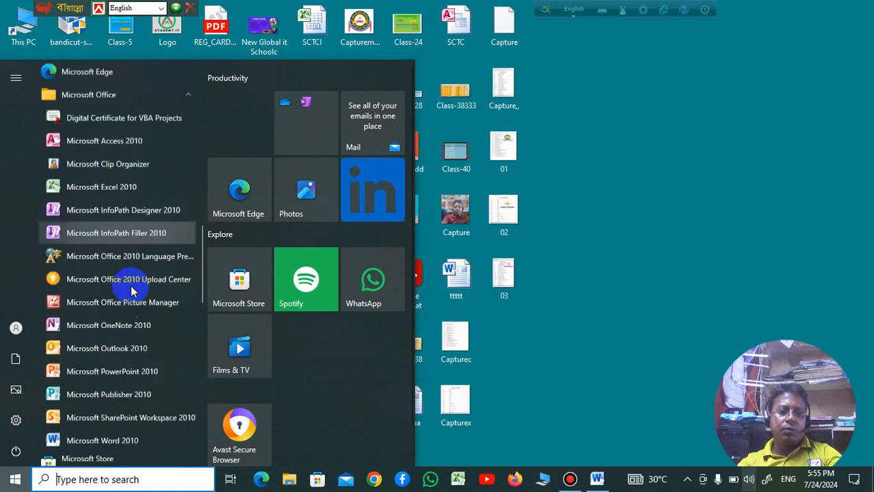
click(122, 323)
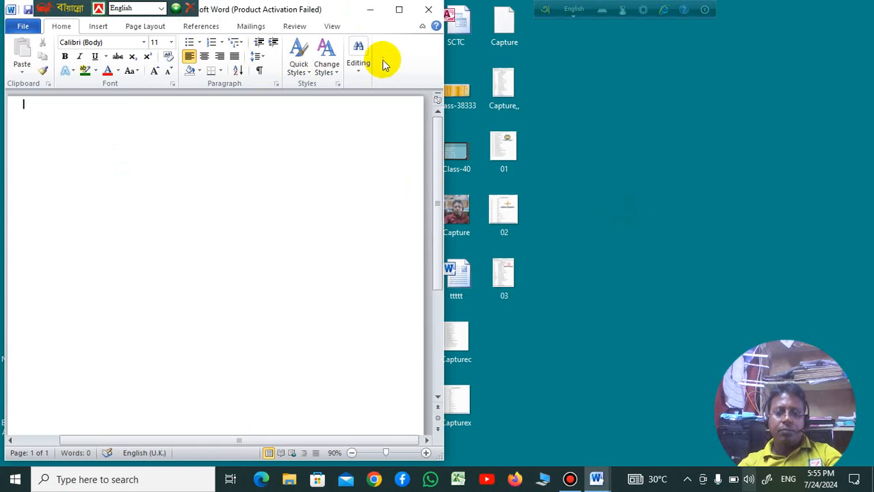
click(397, 11)
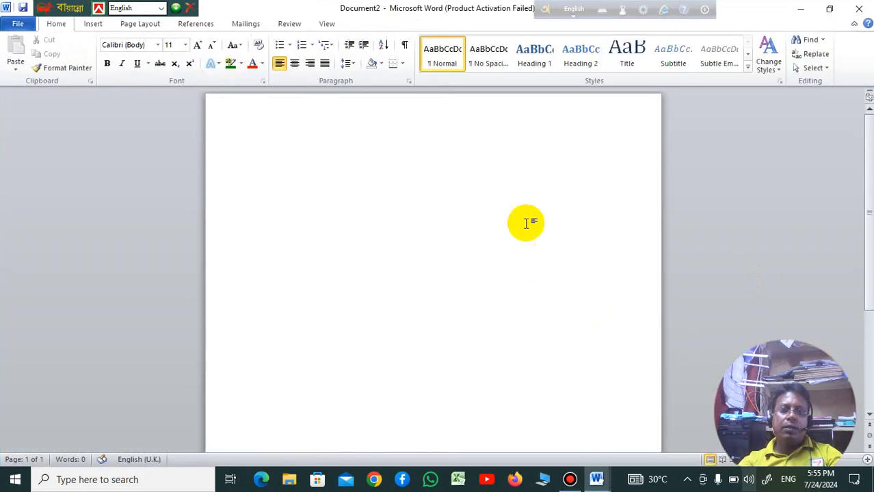
Step: Zoom the blank page out to 60% and back in to 100%
drag(827, 348, 816, 241)
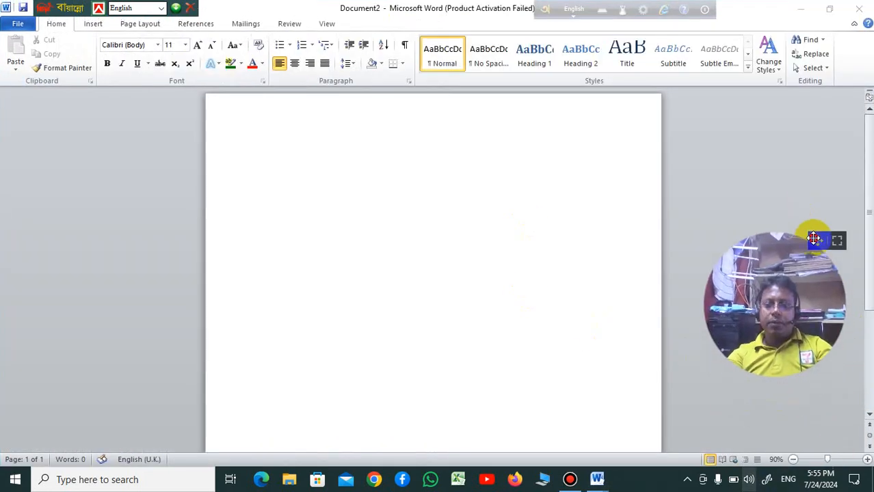
click(794, 461)
click(793, 460)
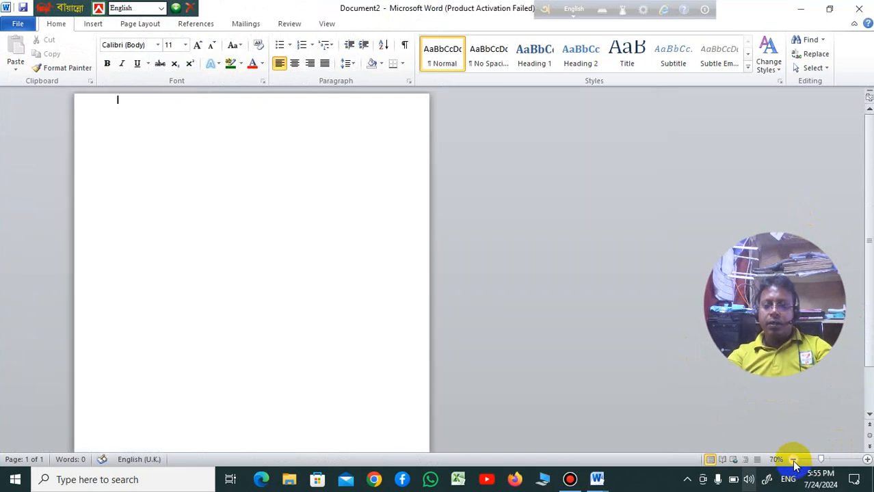
click(794, 460)
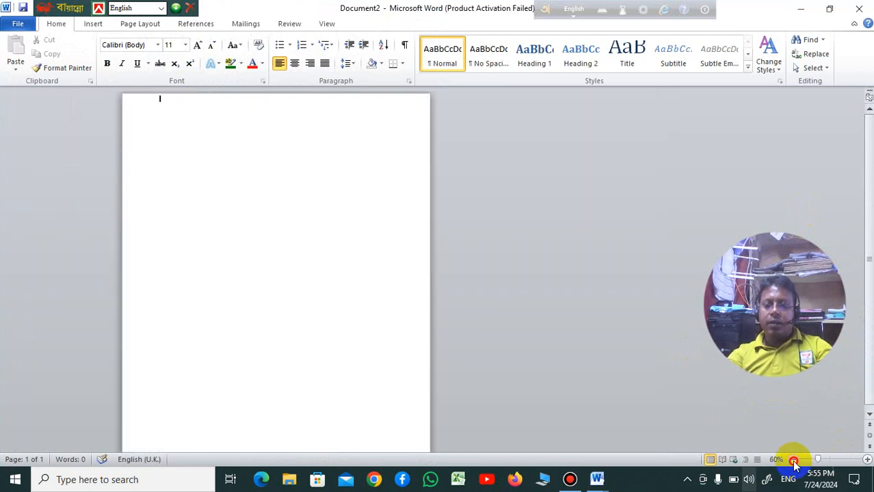
click(866, 460)
click(867, 460)
click(867, 460)
click(866, 460)
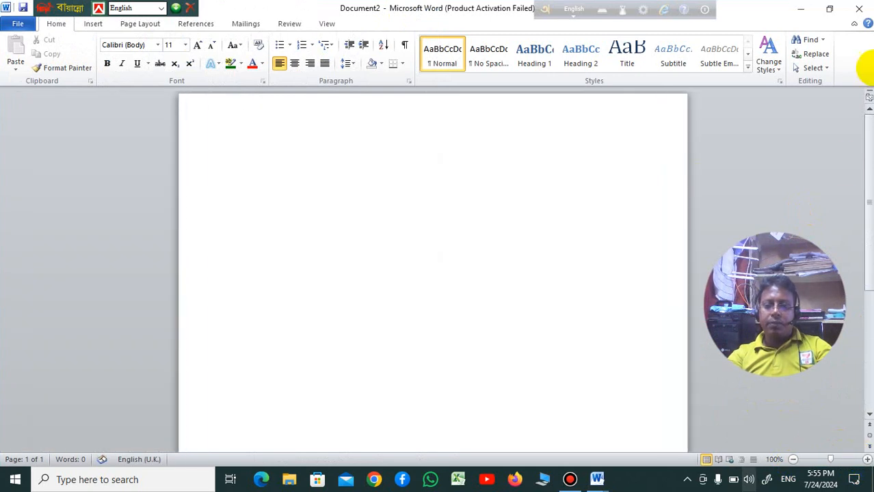
drag(816, 241, 838, 343)
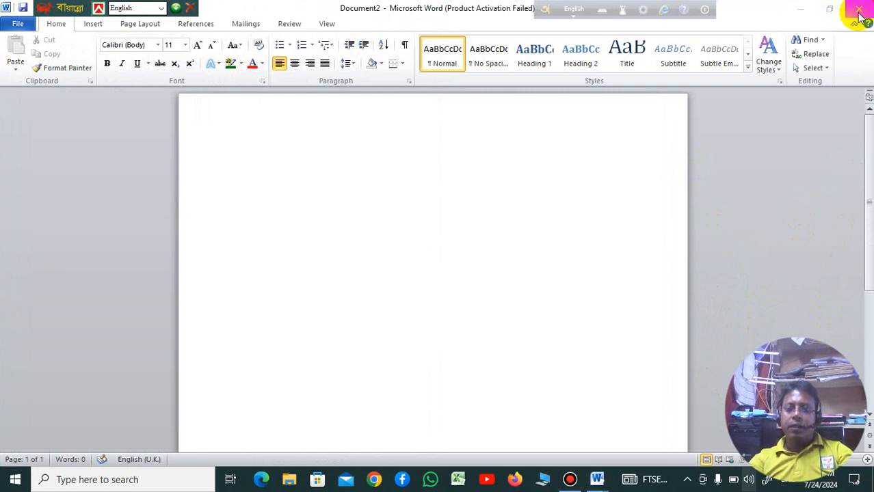
Step: Minimize the Document2 window and bring it back on screen
click(800, 14)
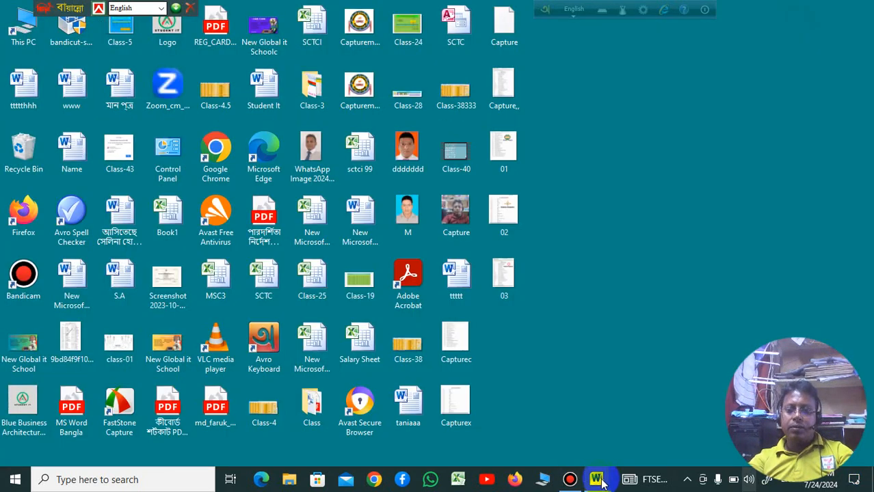
mouse_move(601, 484)
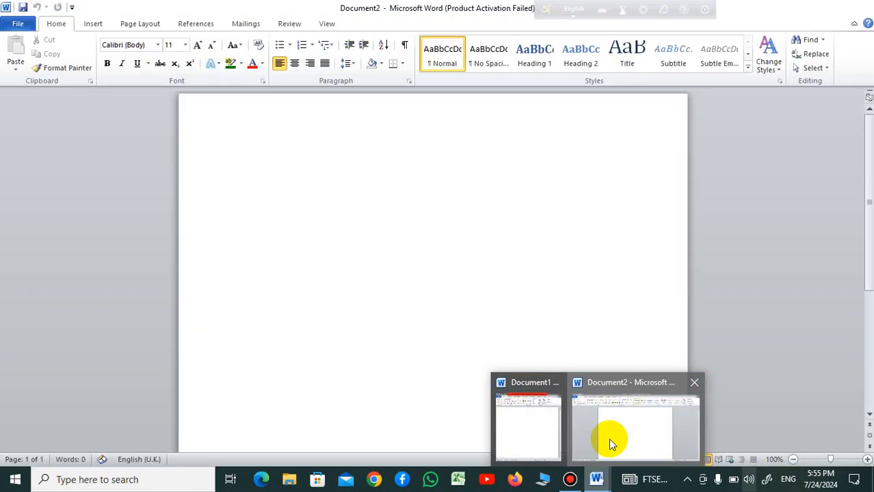
click(609, 439)
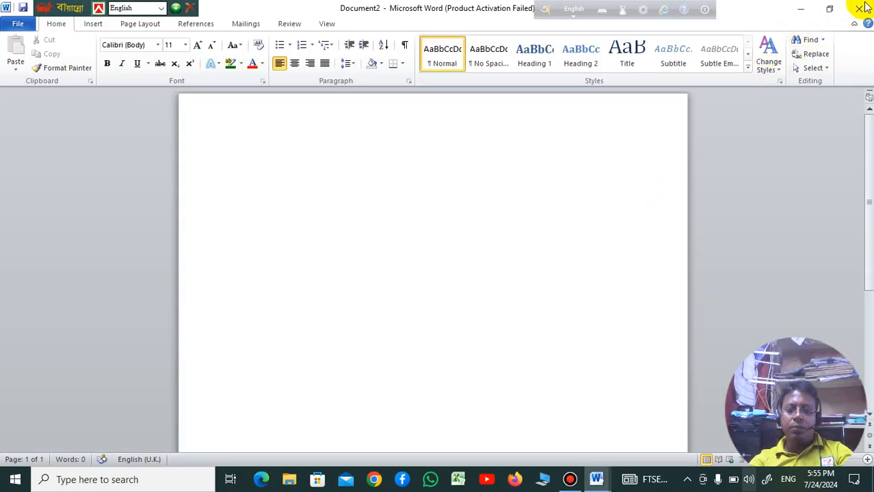
Step: Restore the document window down, narrow it to about a third of the screen width, and maximize it again
click(830, 10)
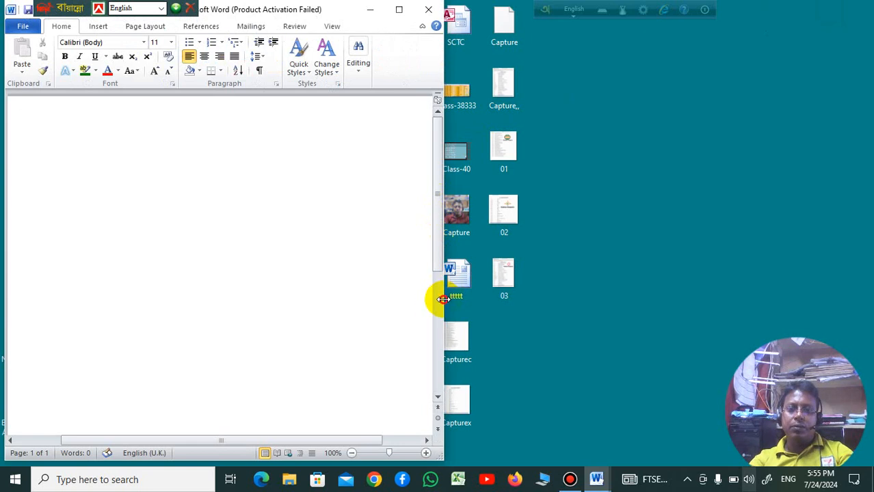
drag(443, 300, 283, 277)
right_click(626, 85)
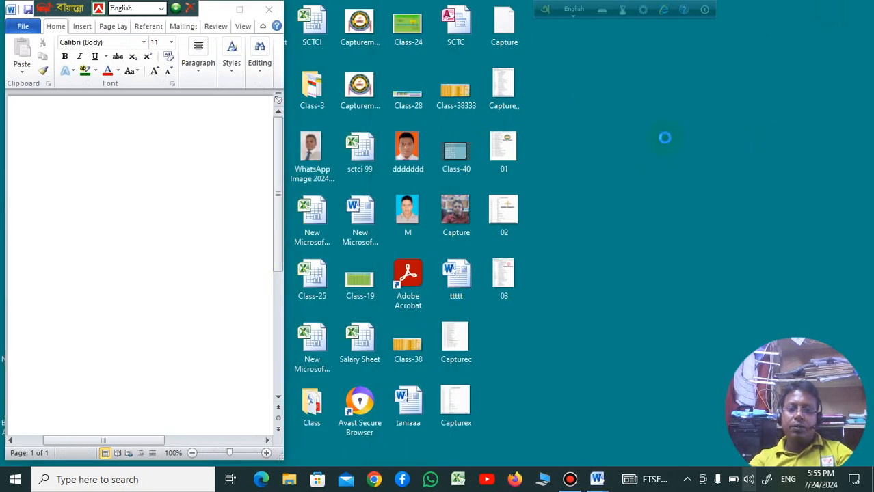
click(669, 123)
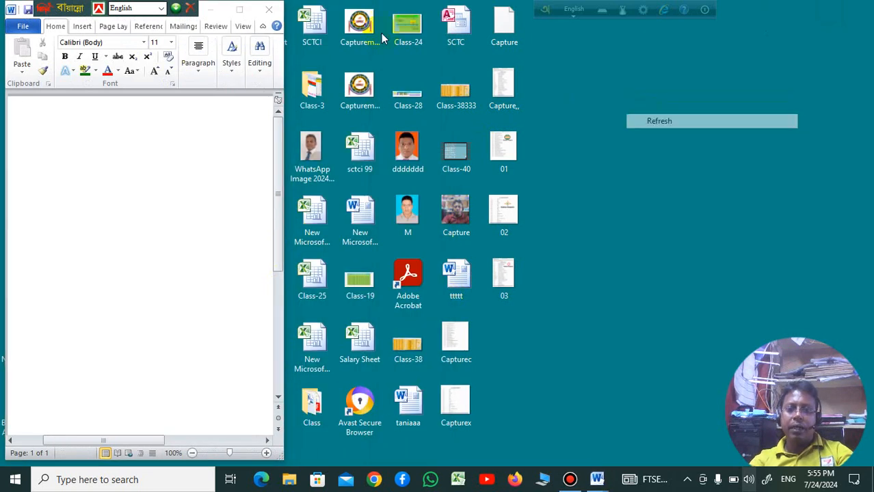
click(240, 10)
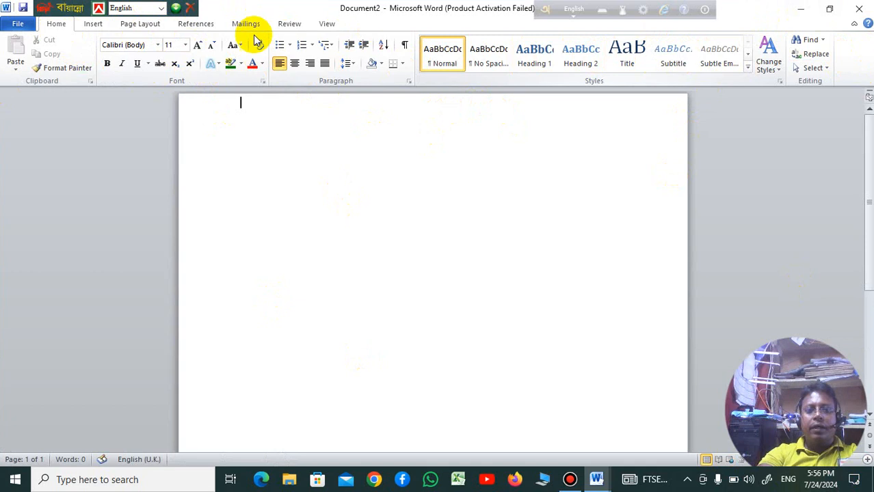
click(94, 25)
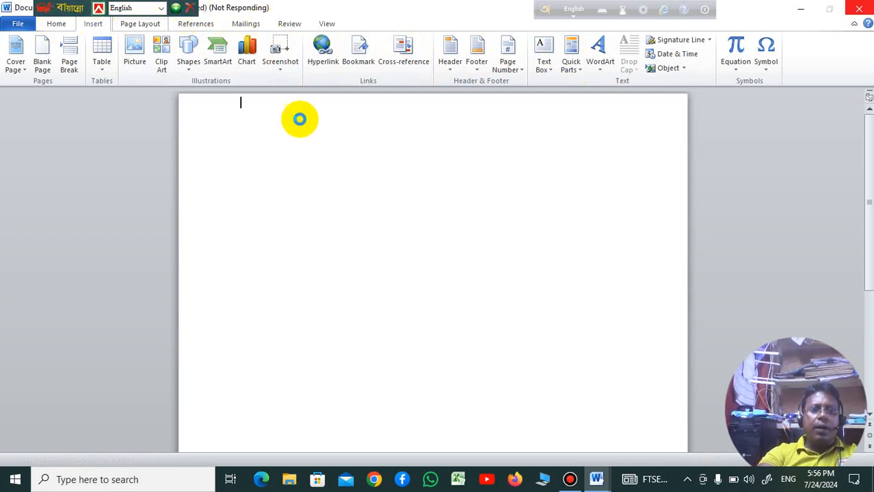
click(140, 24)
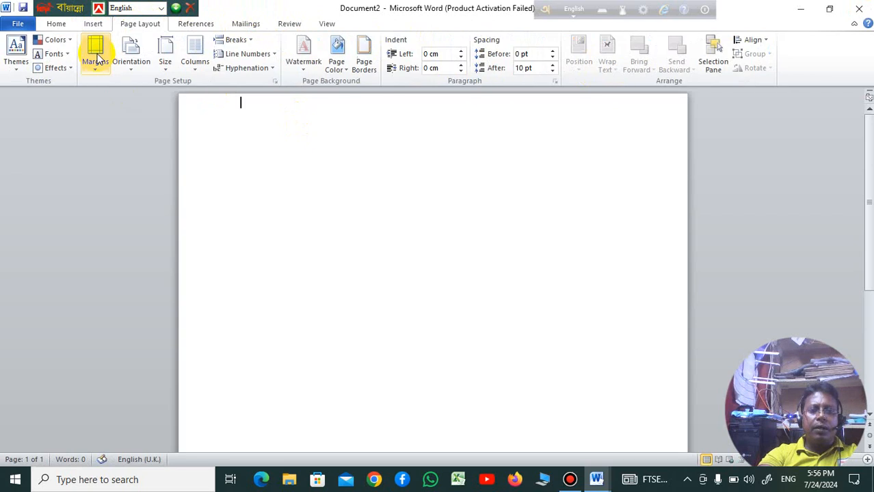
click(58, 24)
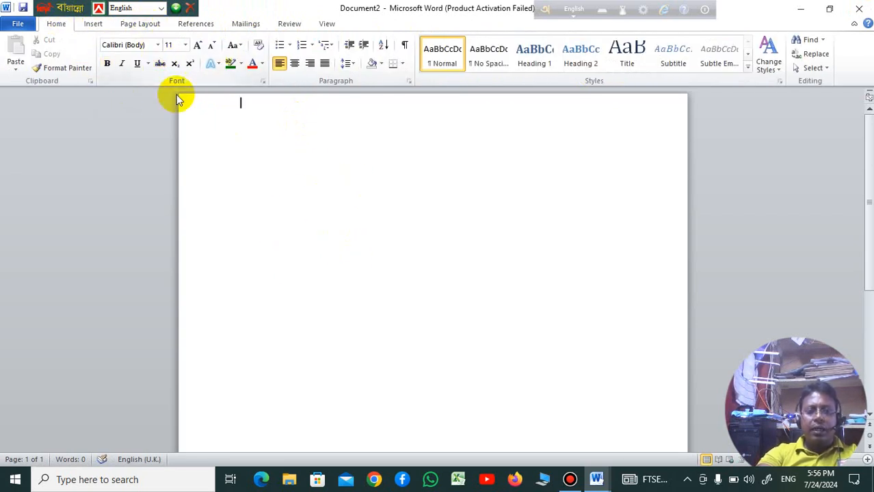
Step: Set the font to Times New Roman at size 26 and enter the text "Student Computer"
click(158, 46)
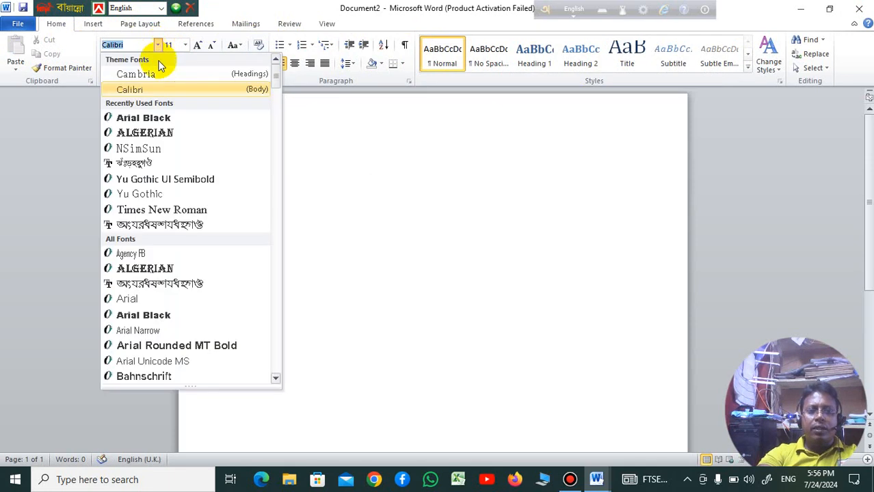
click(188, 213)
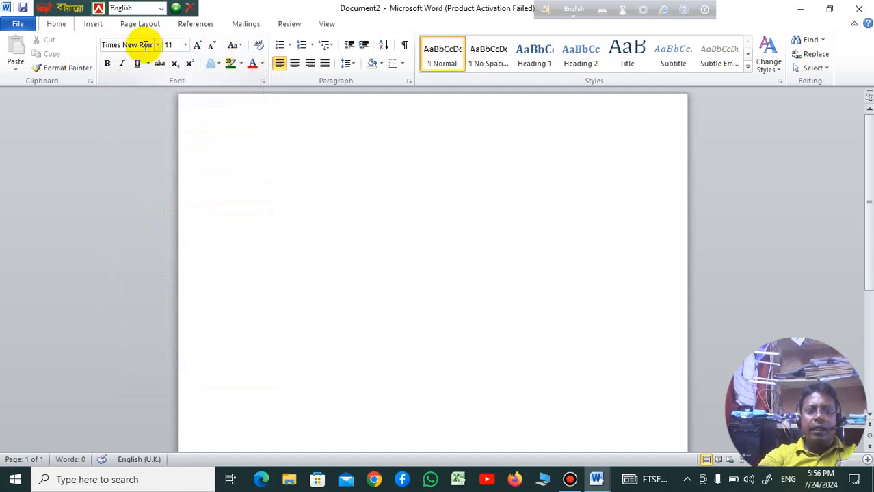
click(186, 47)
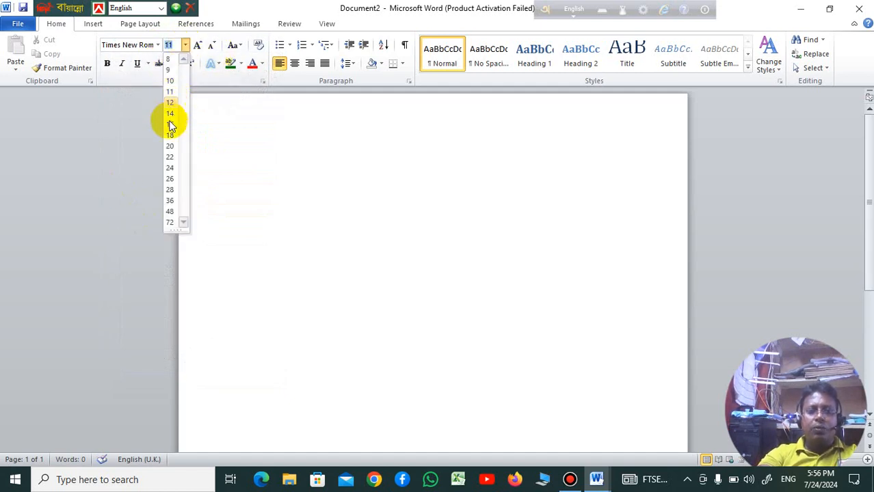
click(172, 180)
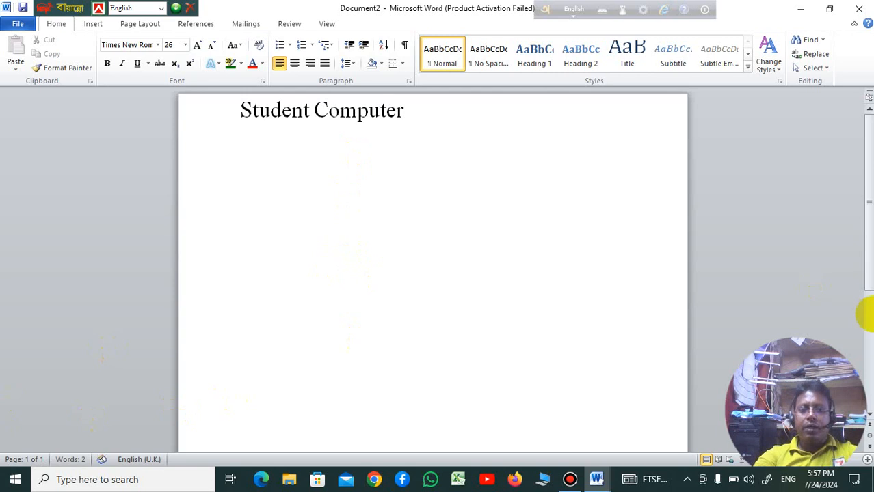
Step: Select the text "Student Computer" and grow its font size step by step to 110
drag(411, 110, 238, 109)
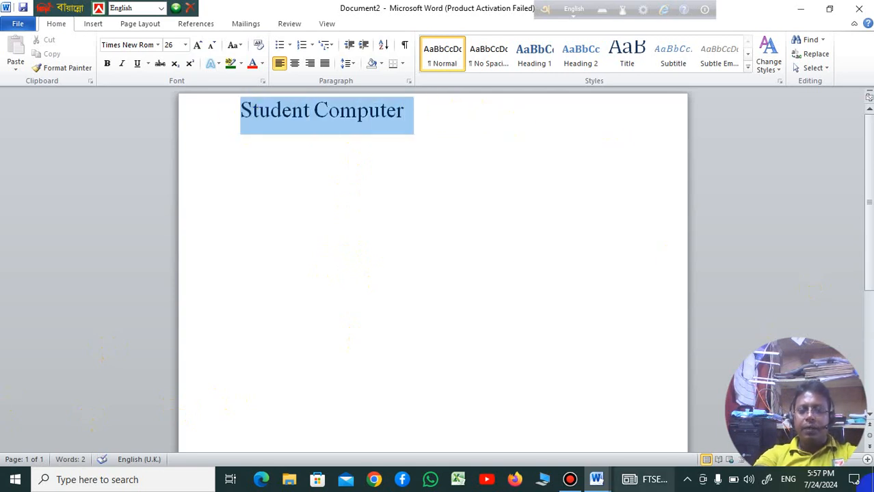
click(197, 46)
click(197, 46)
click(197, 47)
click(197, 46)
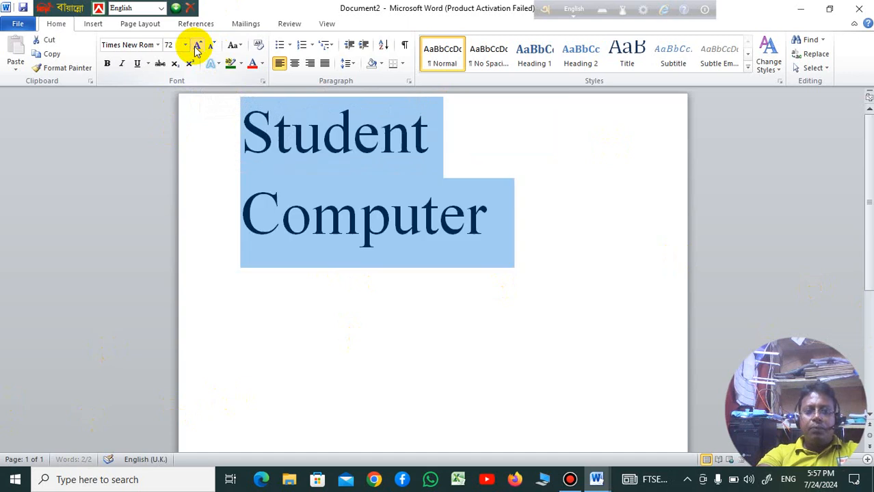
click(197, 47)
click(197, 46)
click(197, 46)
click(197, 47)
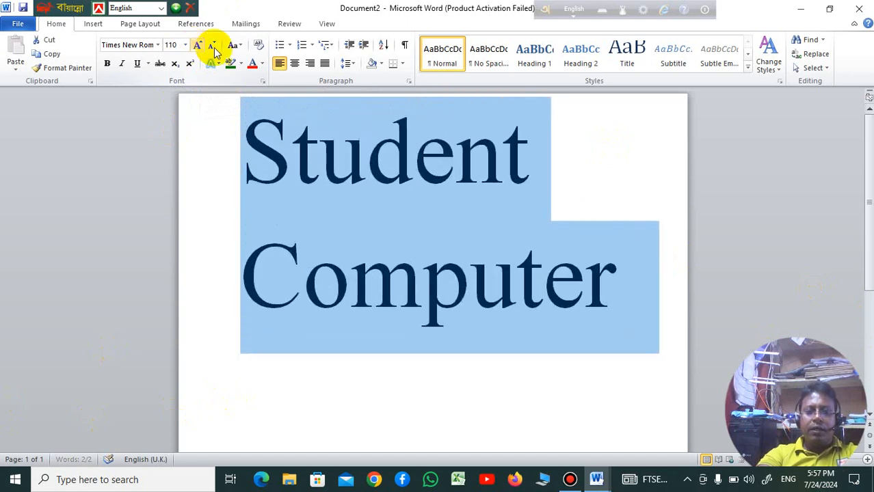
Step: Shrink the selected text's font size step by step to 36
click(212, 45)
click(212, 46)
click(212, 46)
click(212, 45)
click(212, 46)
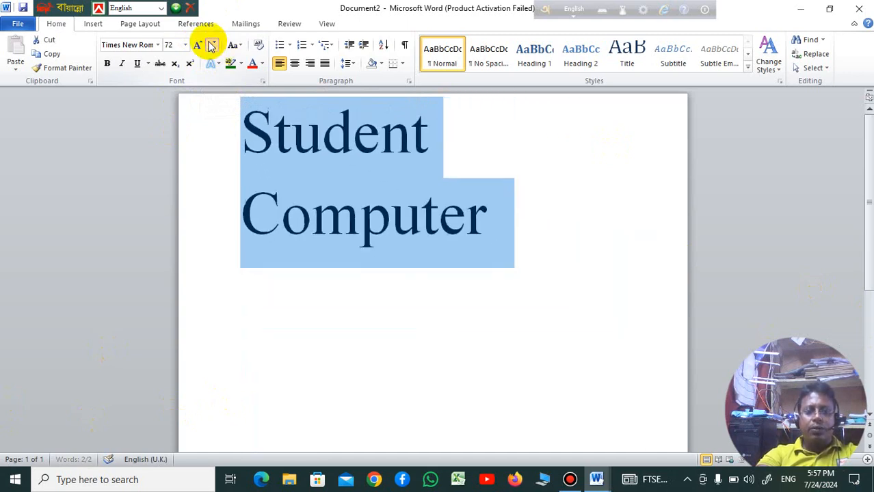
click(212, 46)
click(212, 46)
click(212, 46)
Step: Grow the font size of the selected "Student Computer" text step by step to 100
click(197, 46)
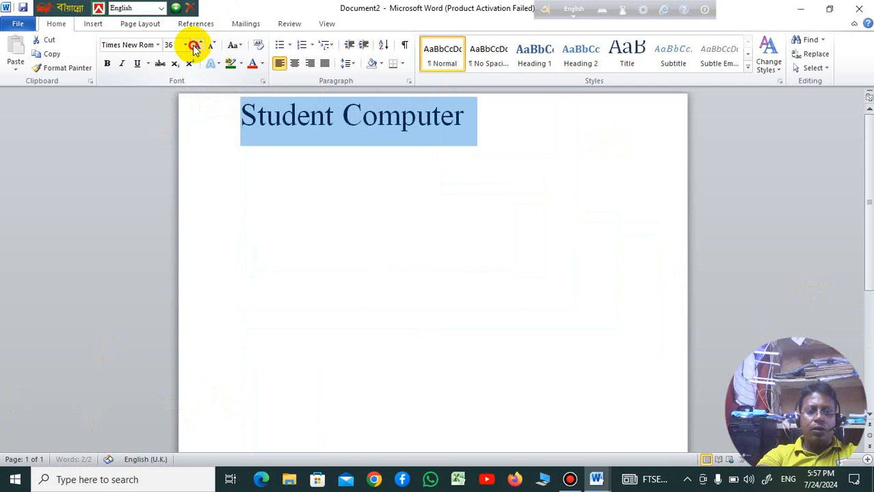
click(196, 46)
click(196, 46)
click(196, 46)
click(196, 46)
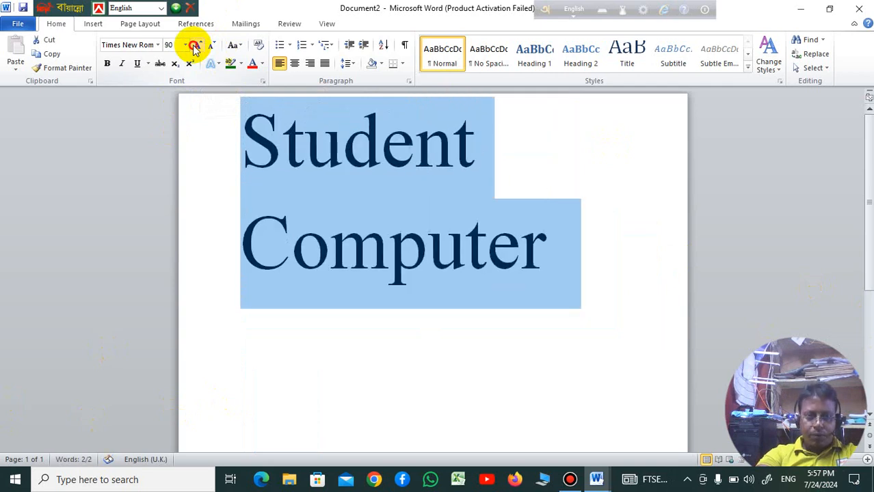
click(196, 46)
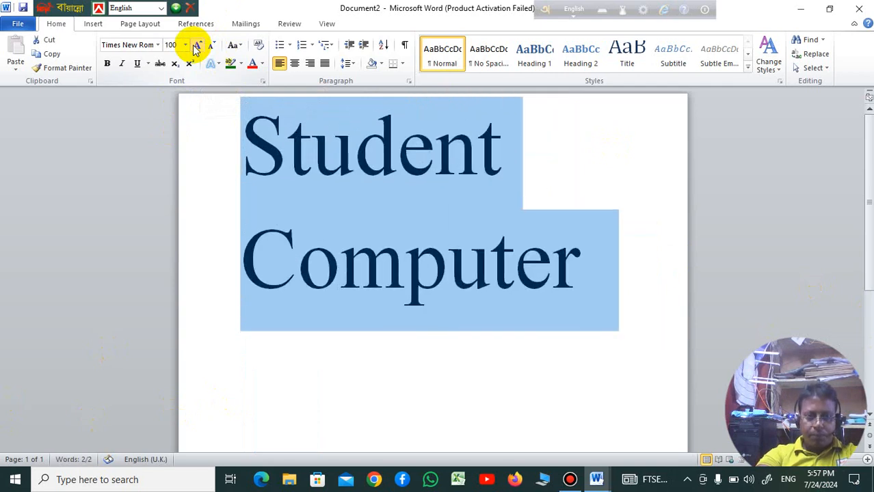
Step: Color the selected "Student Computer" text light blue and highlight it in dark yellow
click(262, 68)
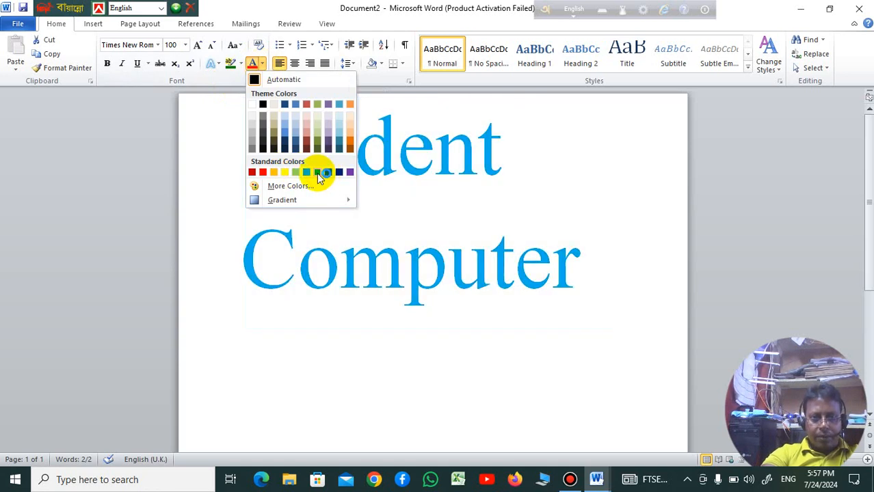
click(318, 174)
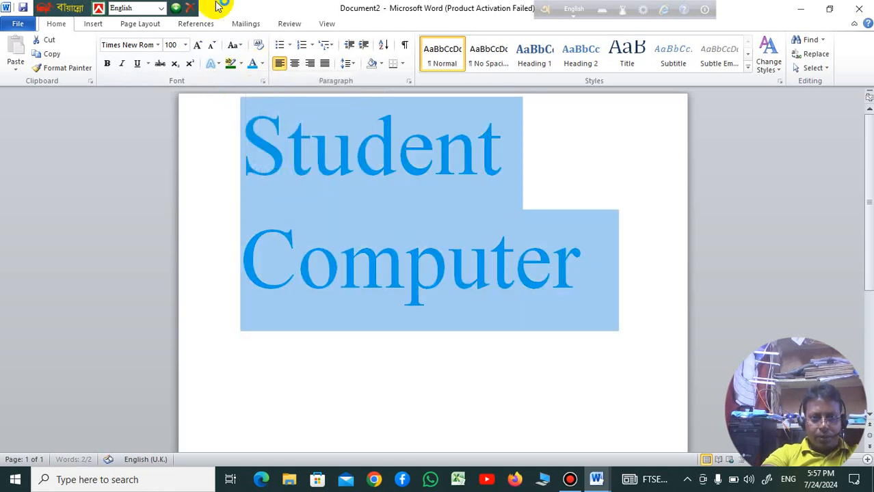
click(242, 63)
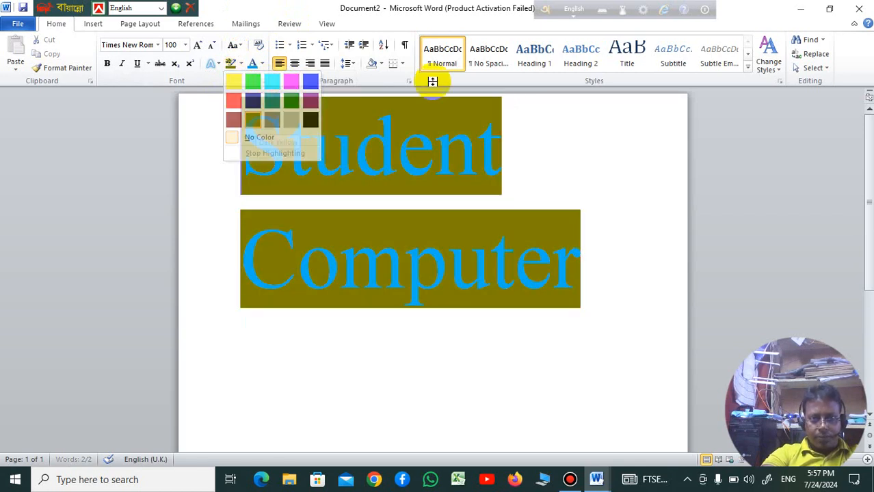
Step: Apply a blue gradient text effect with an outline and shadow to all of the "Student Computer" text
click(203, 30)
click(547, 222)
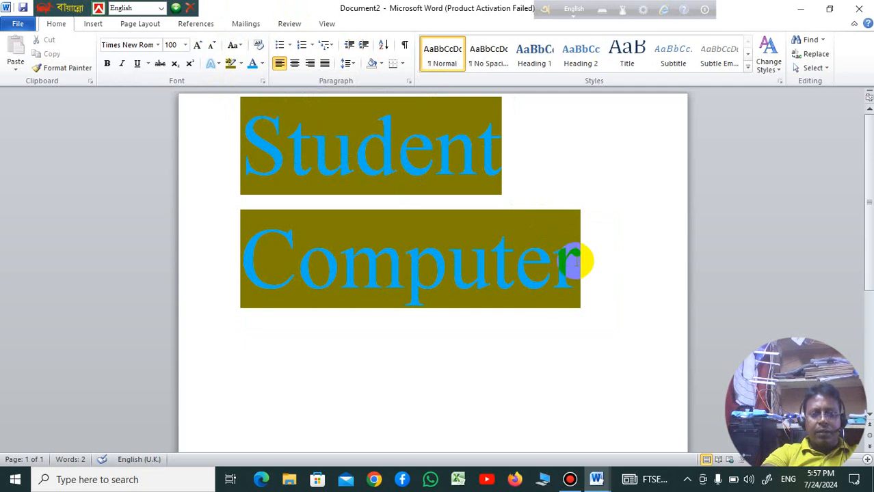
drag(572, 258, 273, 129)
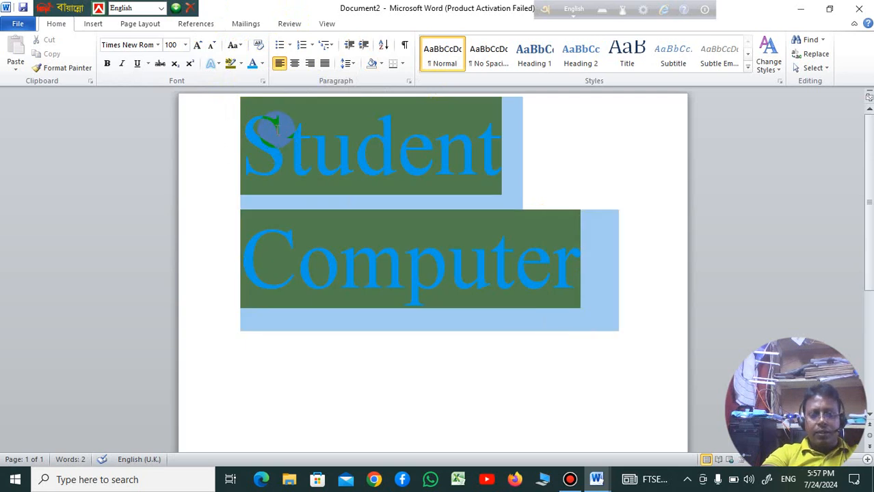
click(218, 66)
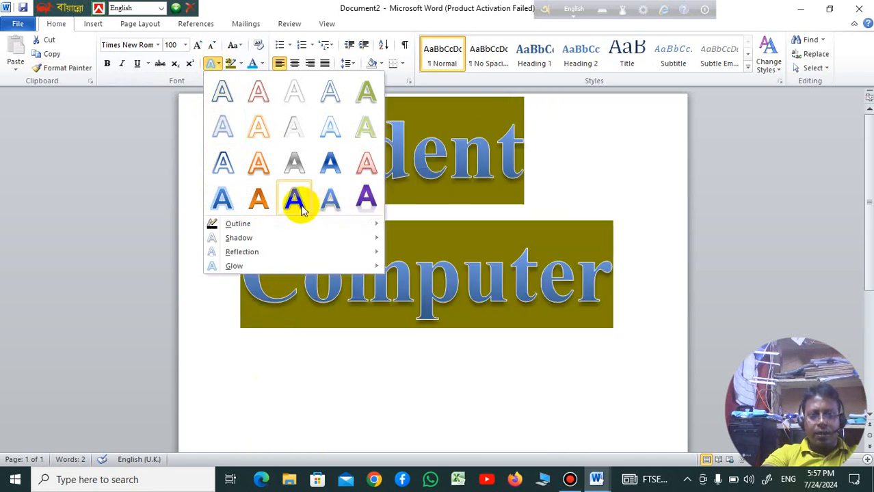
click(339, 185)
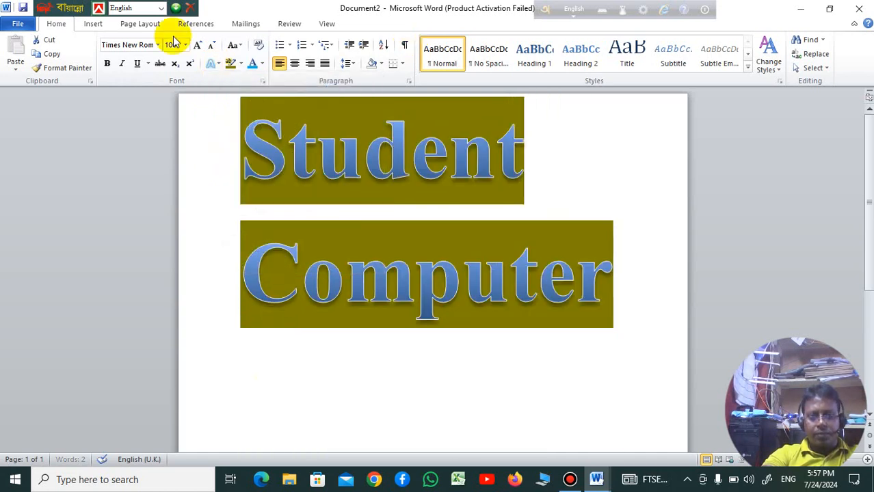
Step: Switch bold off and back on for the "Student Computer" text, and clear the selection
click(108, 65)
click(107, 66)
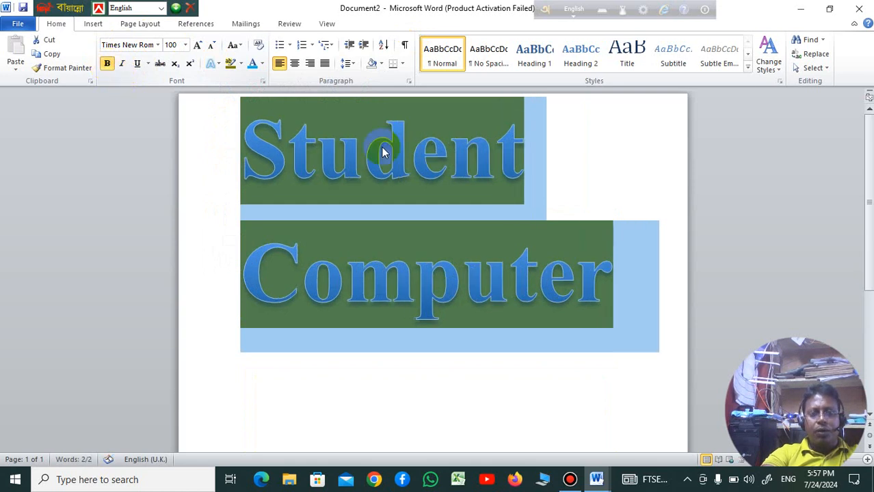
click(623, 245)
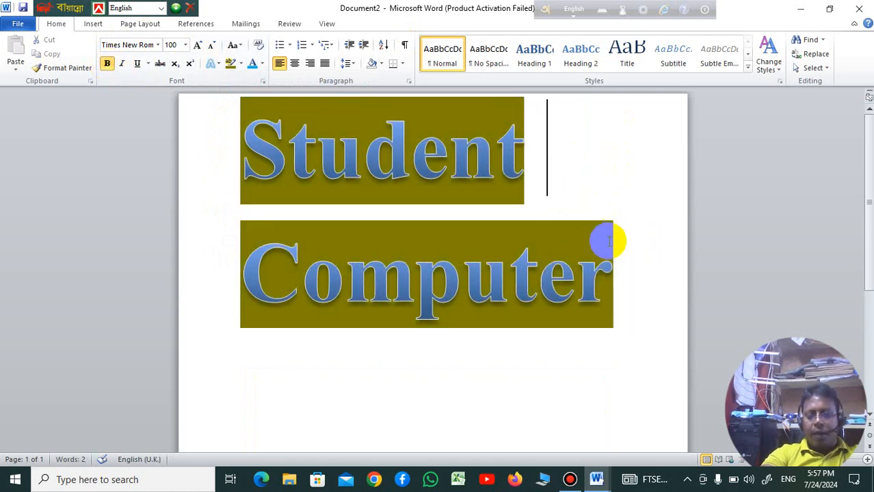
Step: Undo the recent formatting of "Student Computer" back through the text effect and the dark yellow highlight
key(ctrl+z)
key(ctrl+z)
key(ctrl+z)
key(ctrl+z)
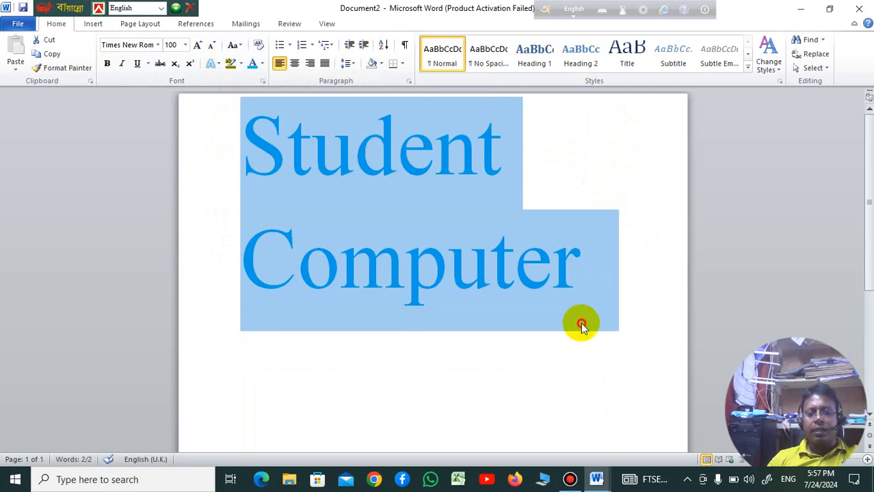
click(581, 327)
Step: Make only the word "Computer" bold
drag(593, 260, 233, 261)
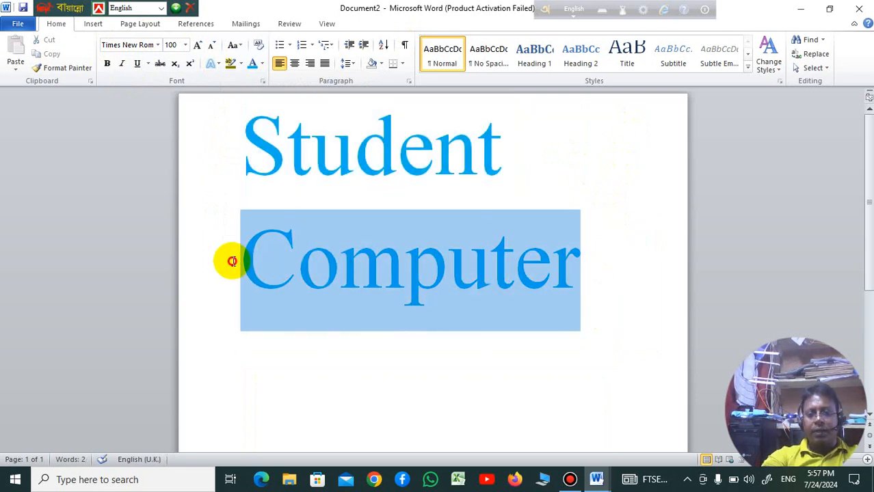
click(107, 64)
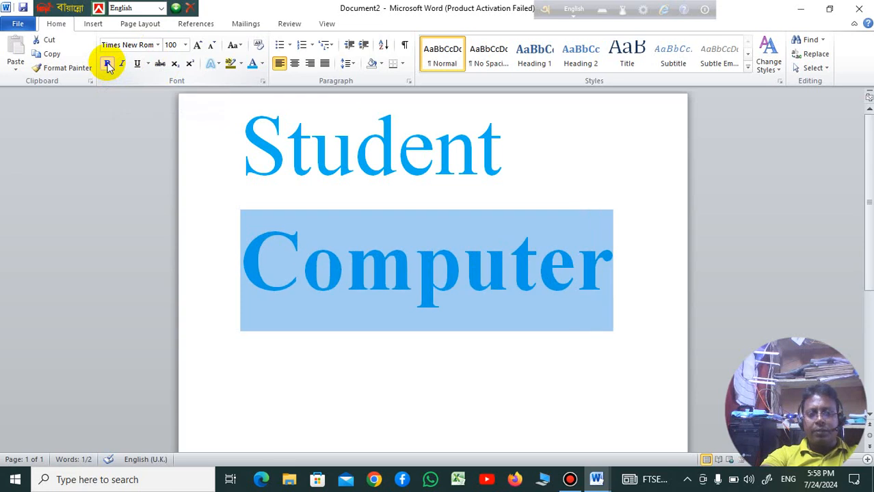
click(327, 259)
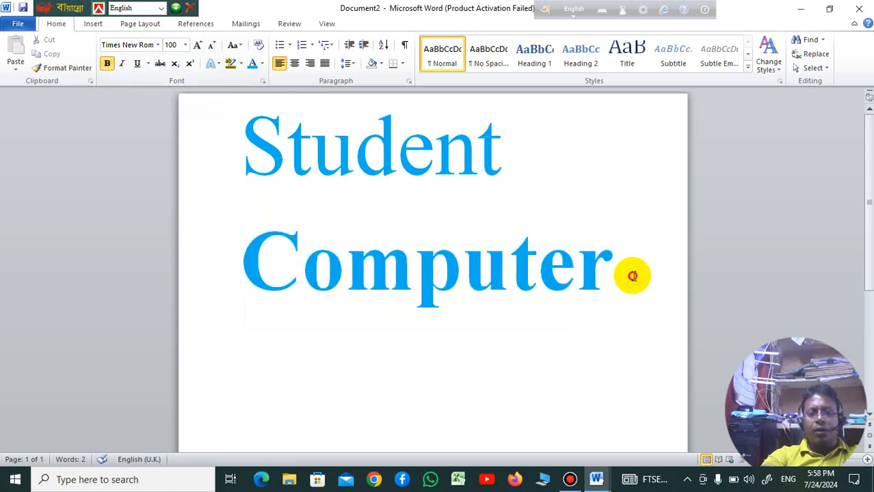
Step: Practice selecting the words "Computer" and "Student" one at a time, clearing the selection after each
drag(633, 276, 219, 270)
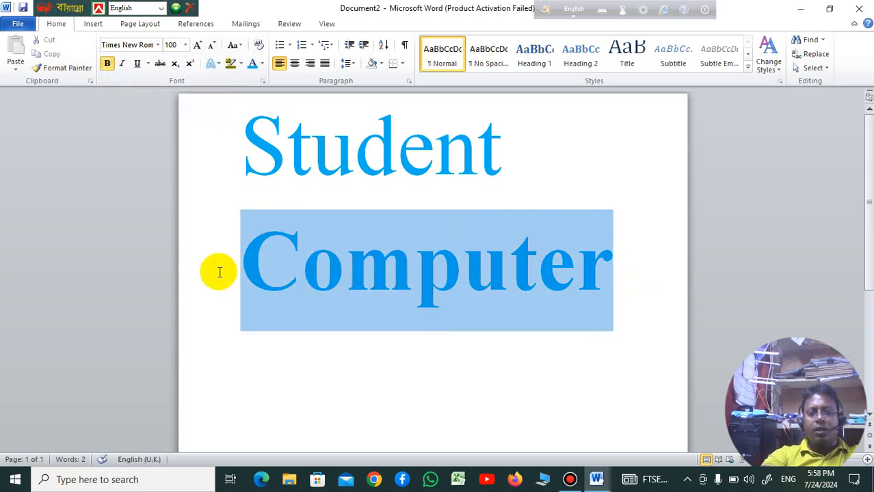
click(553, 190)
drag(262, 246, 620, 260)
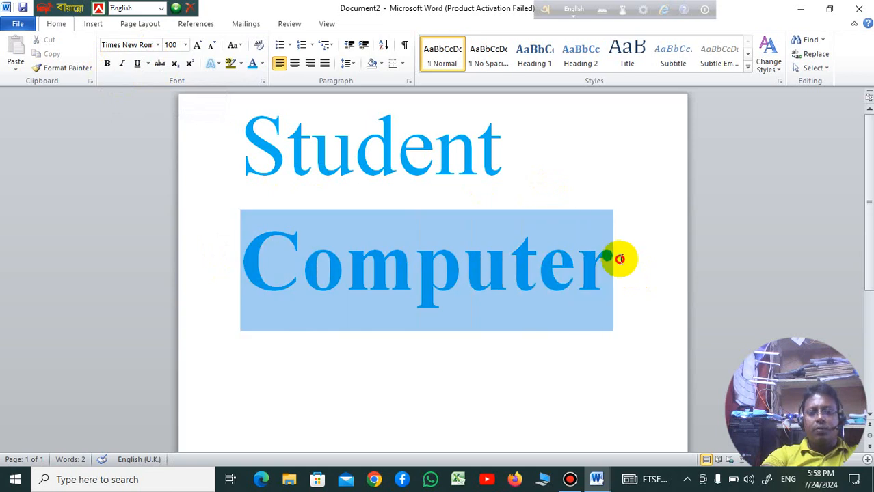
click(499, 149)
click(191, 160)
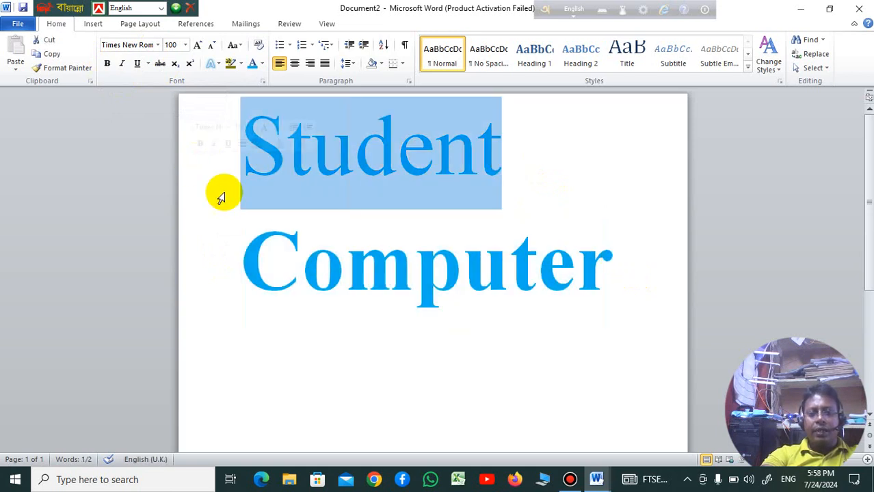
click(355, 179)
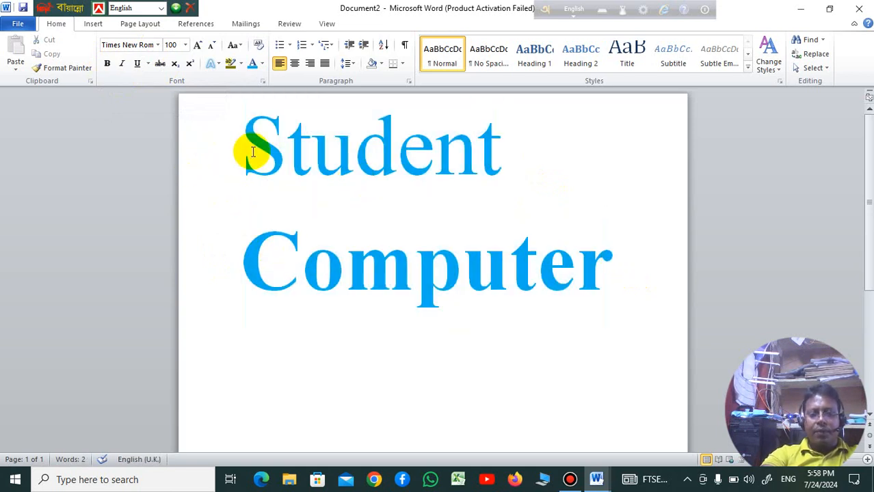
Step: Remove the bold formatting from the word "Computer"
drag(274, 270, 582, 264)
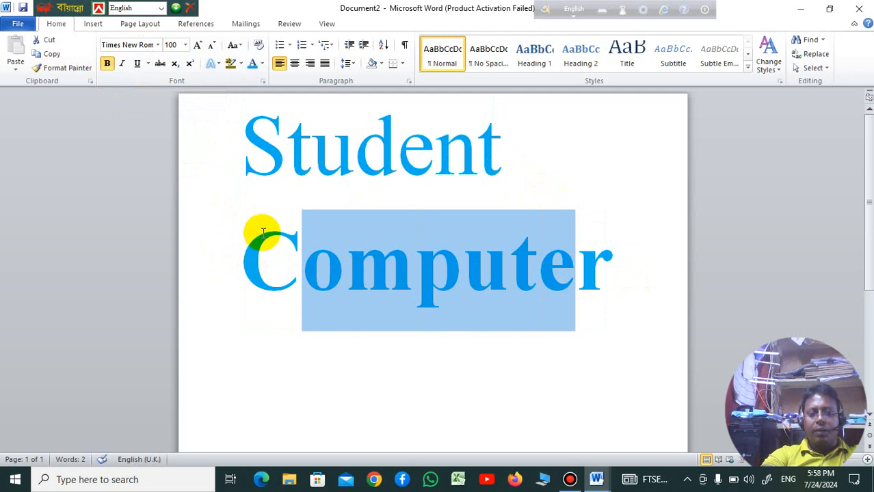
drag(254, 247, 626, 267)
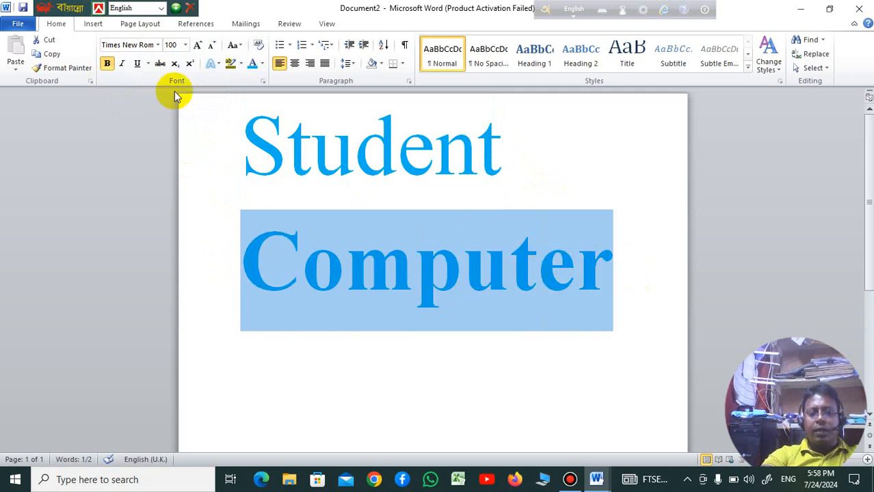
click(107, 64)
click(342, 301)
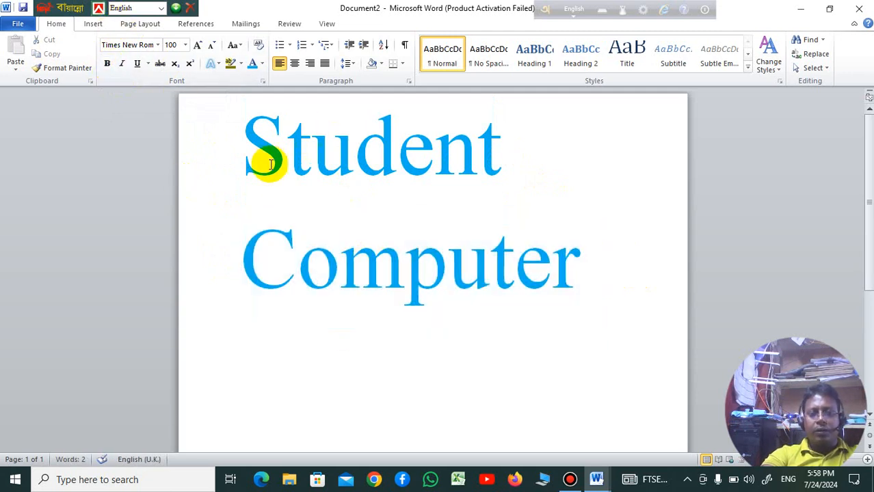
Step: Italicize the whole "Student Computer" text and give it a double underline
drag(571, 270, 259, 166)
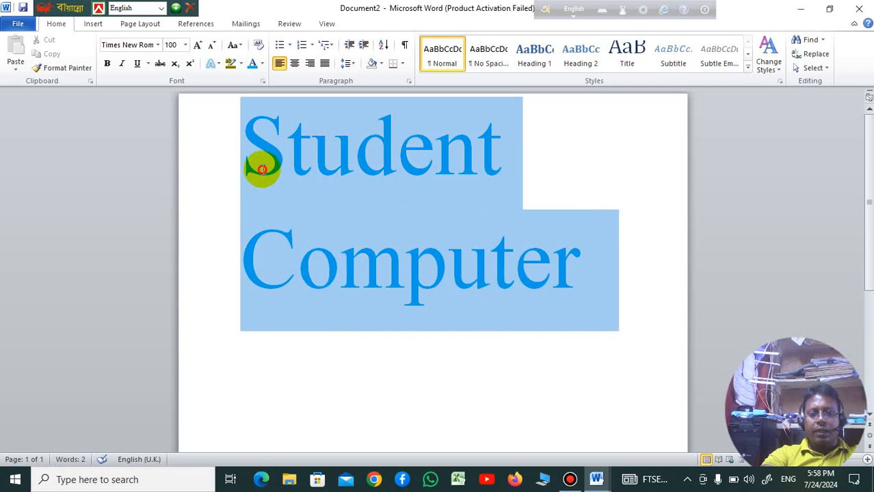
click(123, 64)
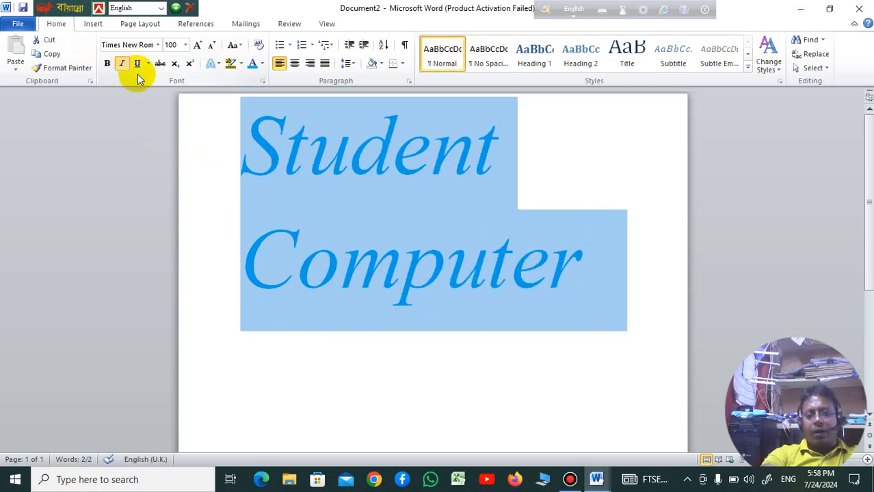
click(148, 64)
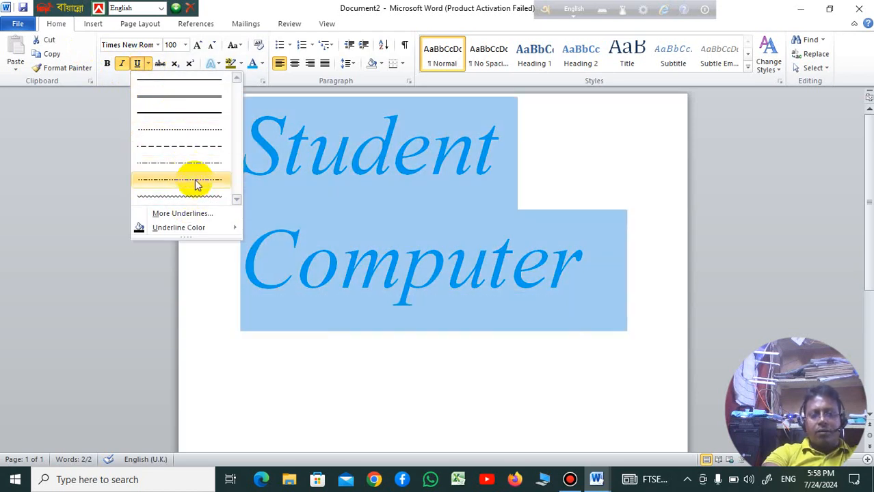
click(205, 97)
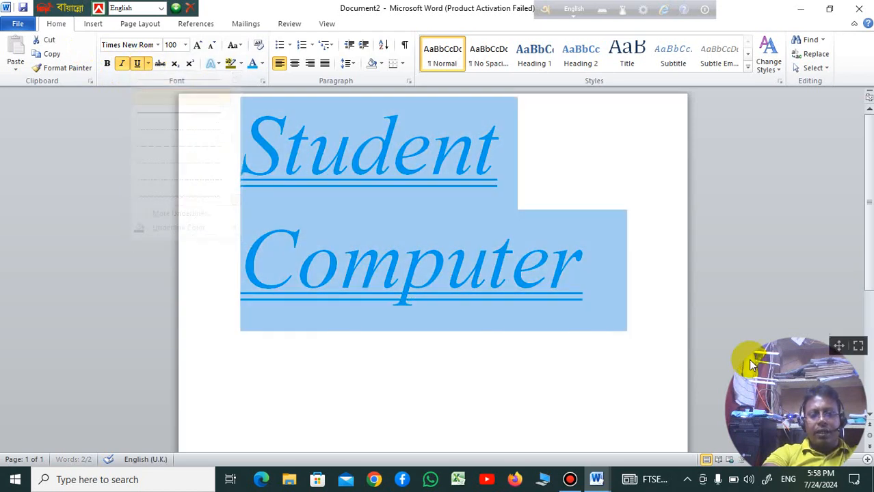
click(558, 423)
Step: Remove the underline and italics from all of the text in the document
key(ctrl+a)
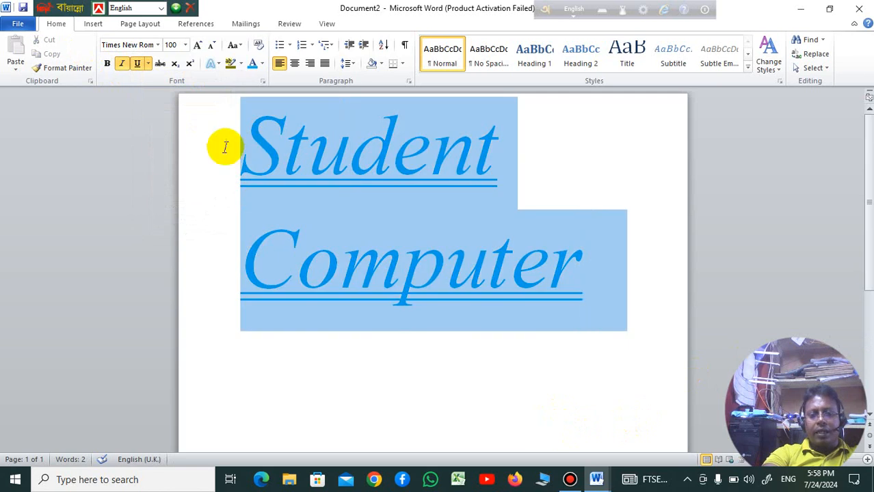
click(138, 66)
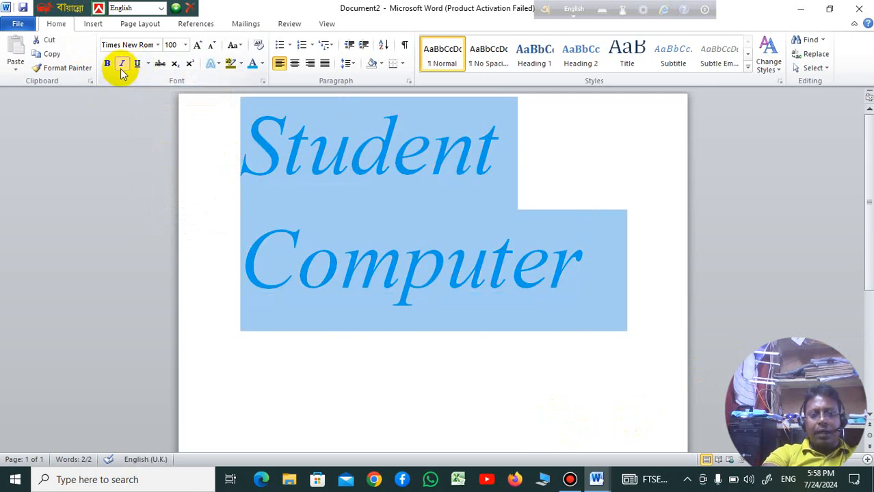
click(121, 65)
click(508, 398)
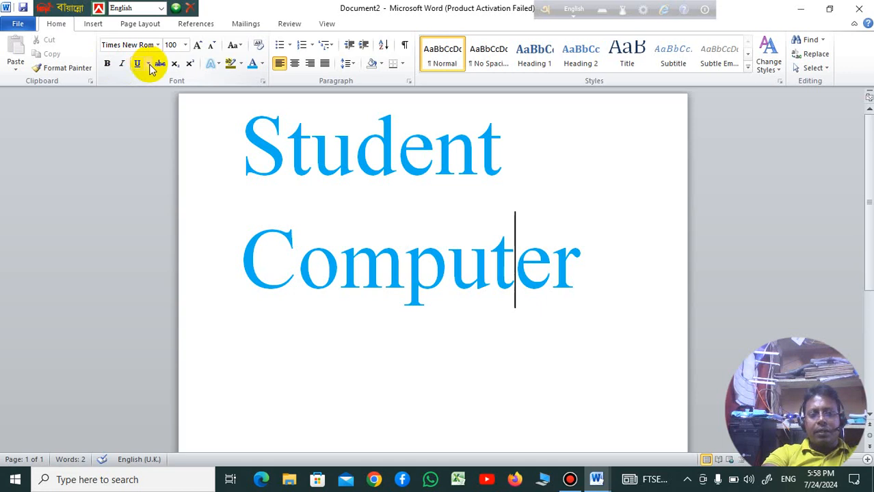
Step: Select "Student Computer", grow its font size step by step to 120, and shrink it back to 100
drag(627, 277, 236, 131)
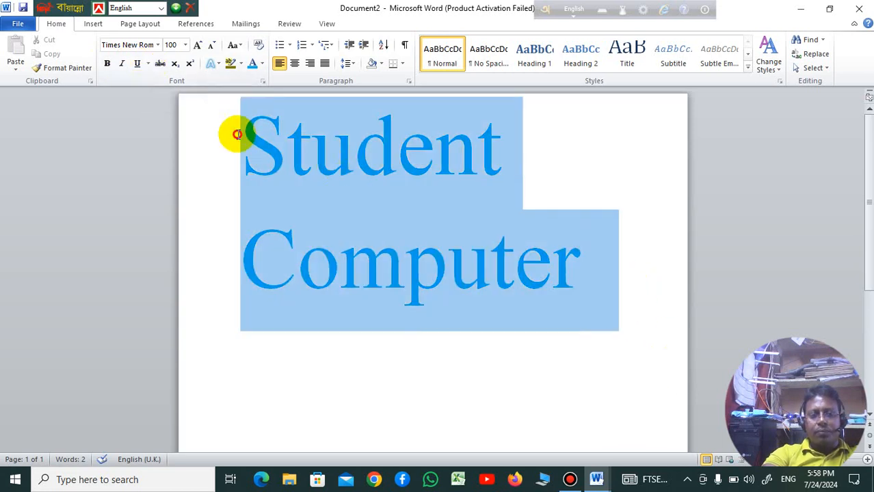
click(185, 46)
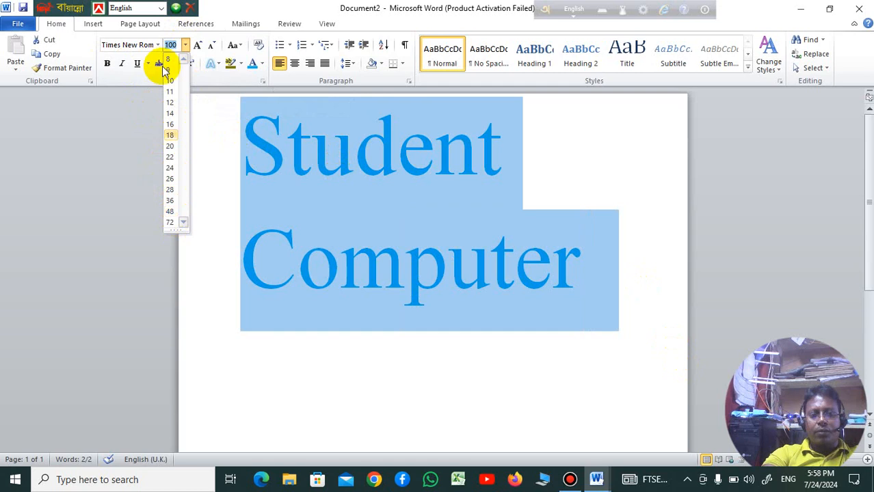
click(203, 47)
click(203, 47)
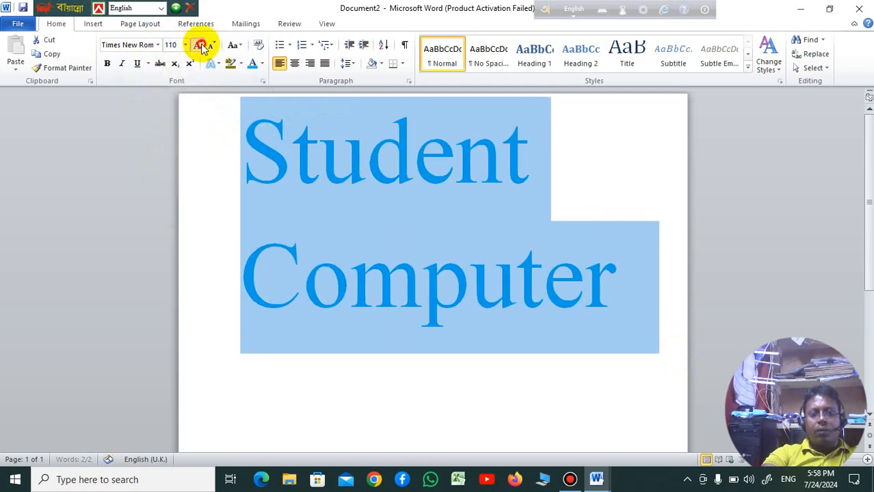
click(203, 47)
click(204, 47)
click(212, 46)
click(212, 46)
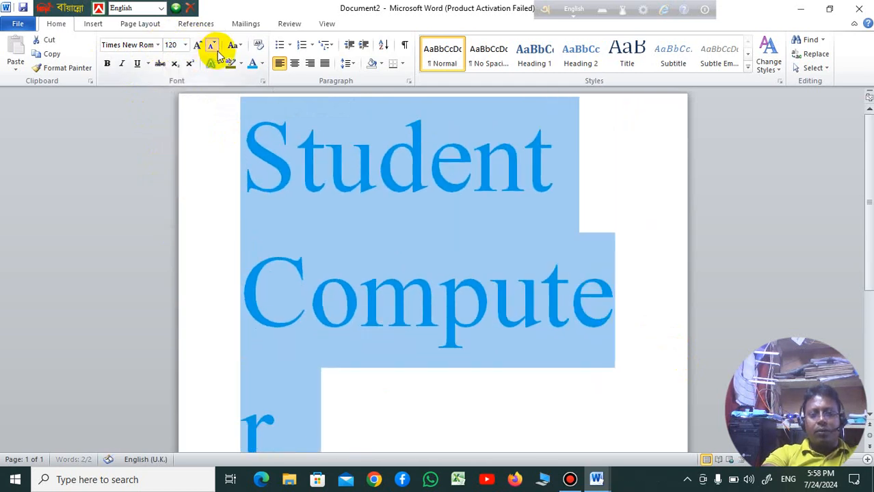
click(212, 46)
click(212, 46)
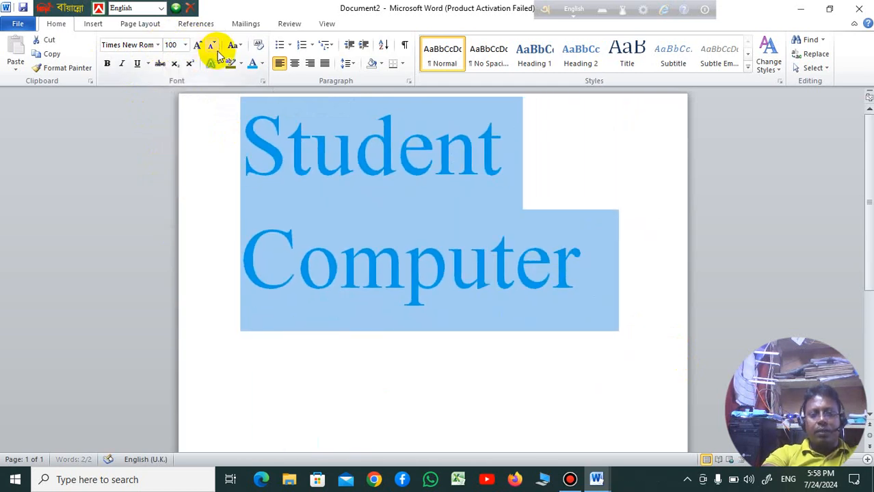
Step: Change the font of the selected "Student Computer" text to Arial and clear the selection
click(159, 46)
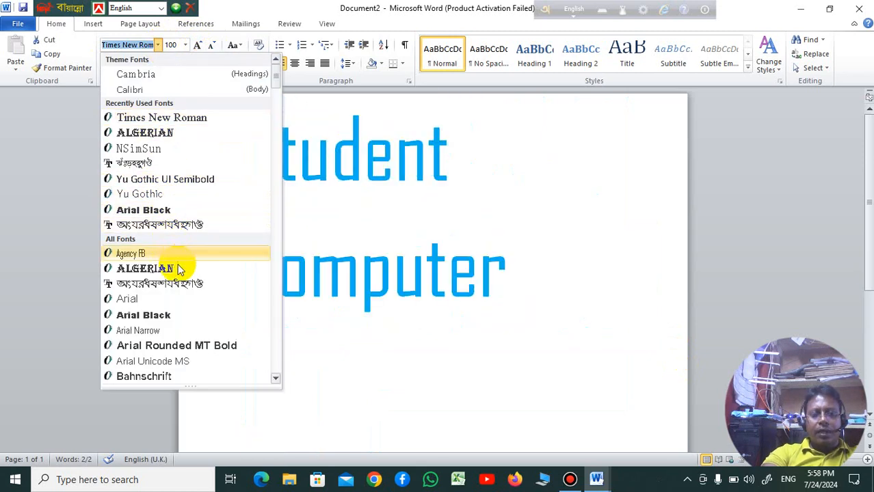
click(191, 299)
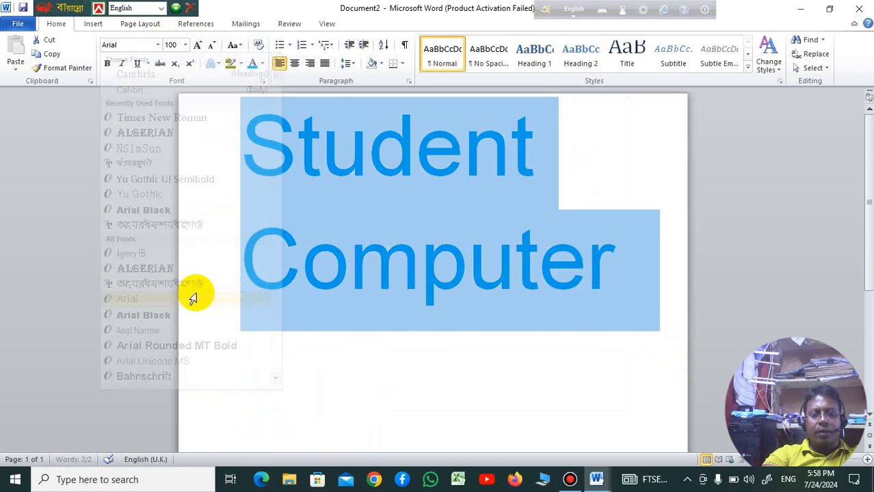
click(158, 45)
click(134, 117)
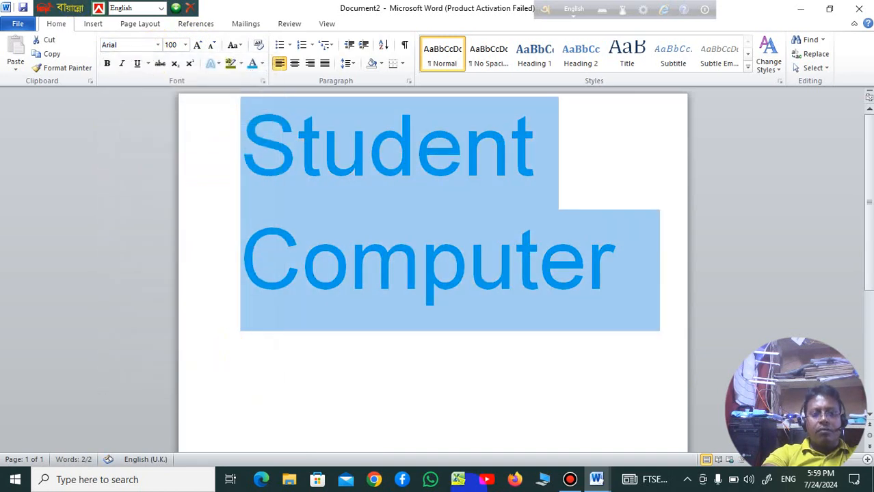
click(433, 408)
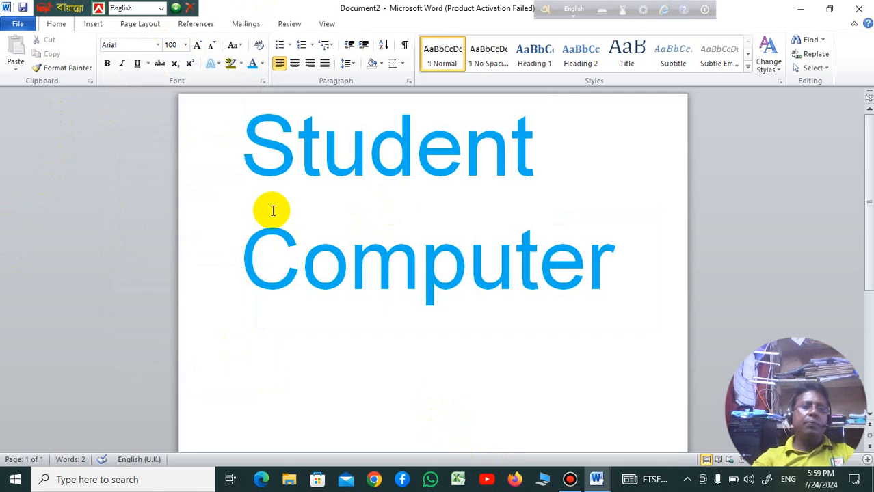
Step: Highlight the whole "Student Computer" text in dark yellow
drag(621, 272, 180, 96)
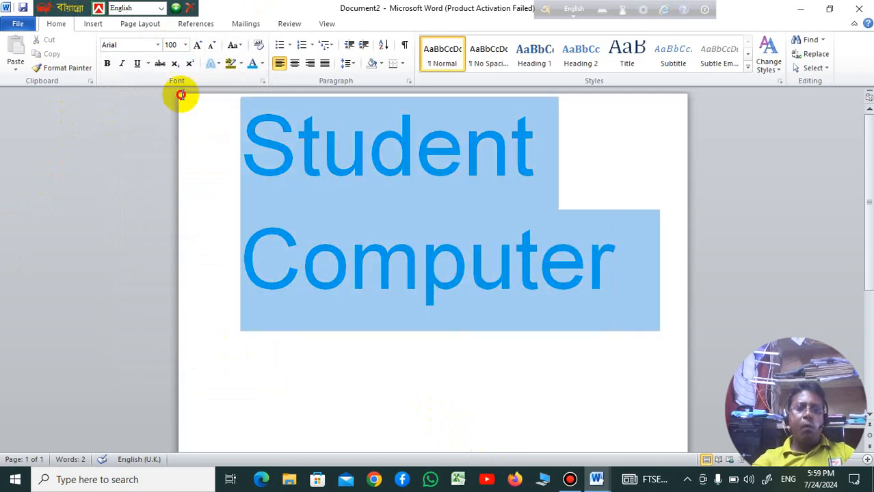
click(240, 65)
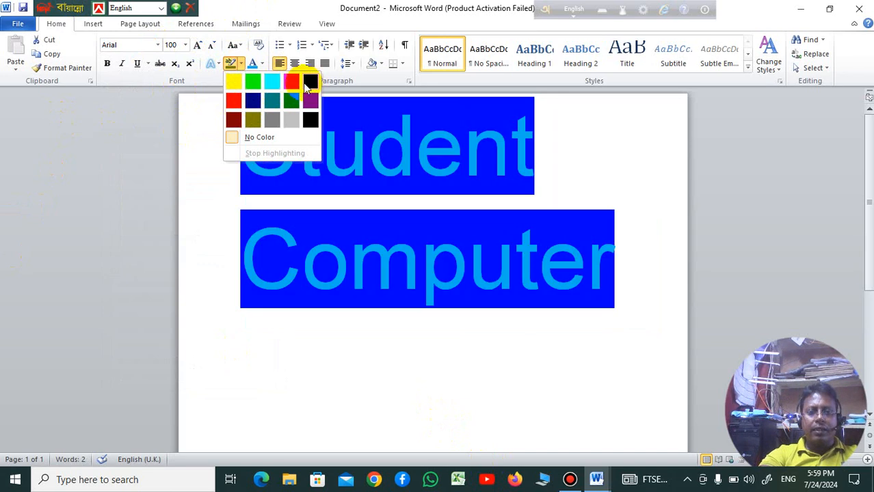
click(257, 127)
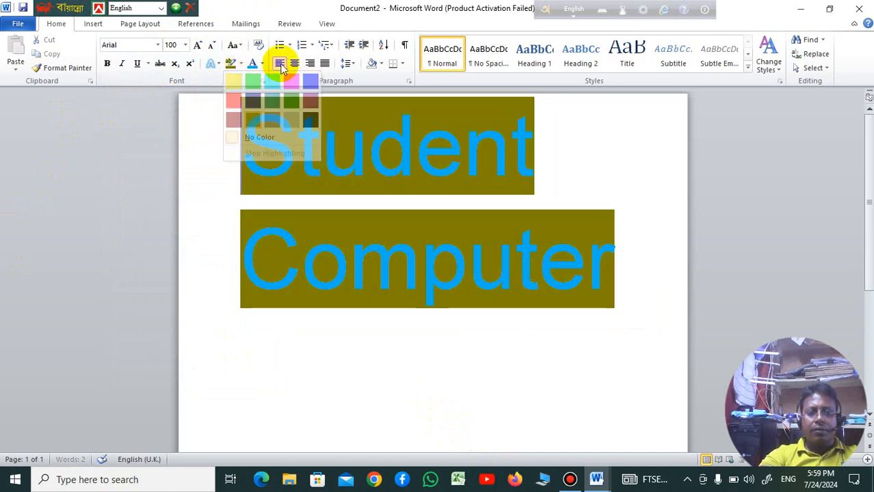
Step: Apply the bold text effect with a pale fill and orange outline to "Student Computer" and shrink its font size to 90
click(211, 64)
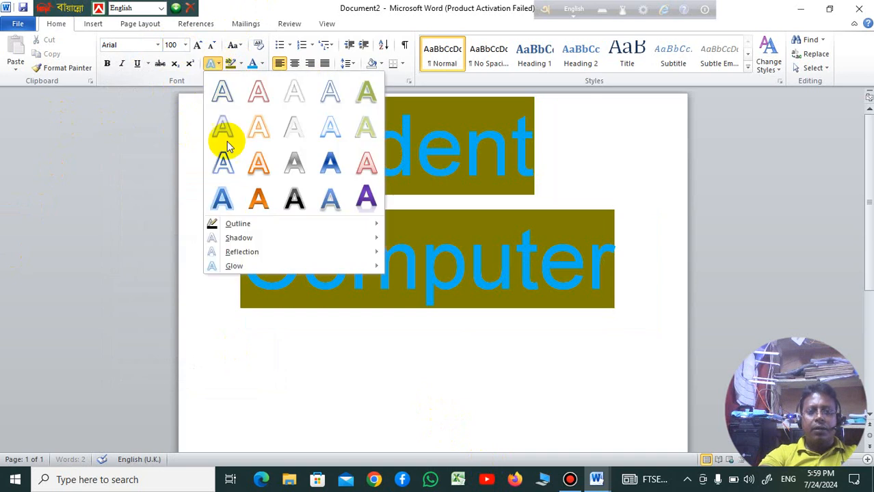
click(259, 165)
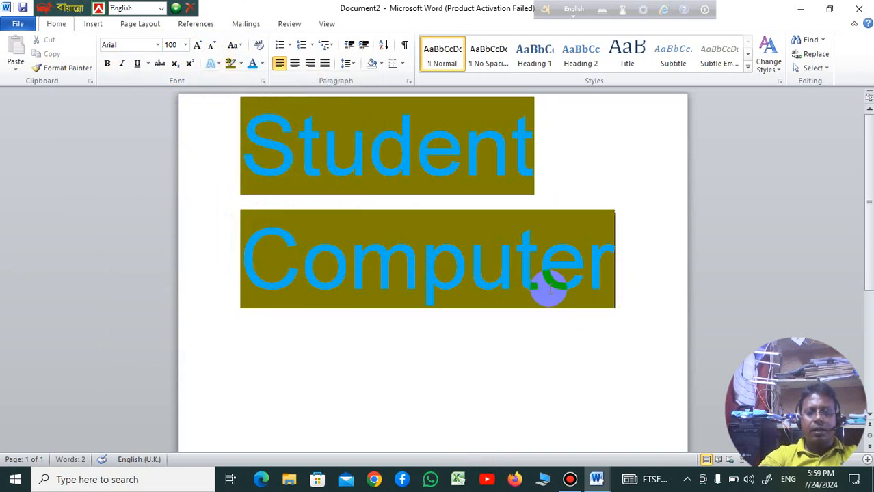
key(ctrl+a)
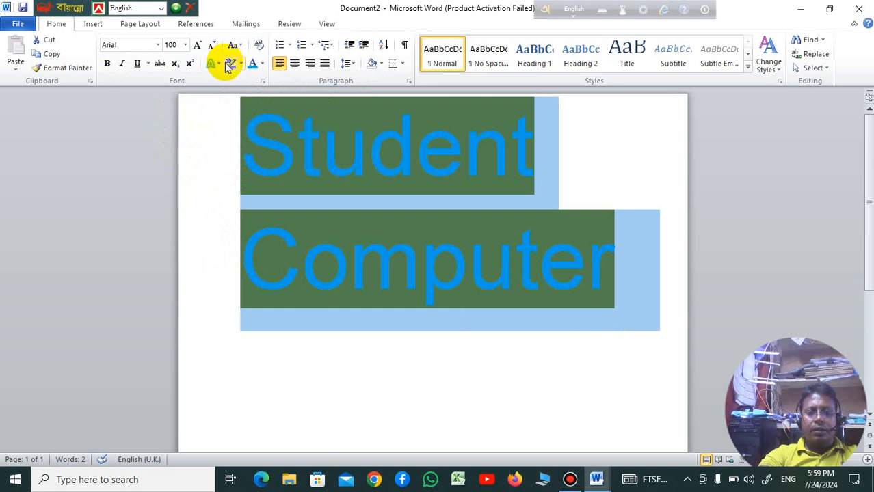
click(219, 65)
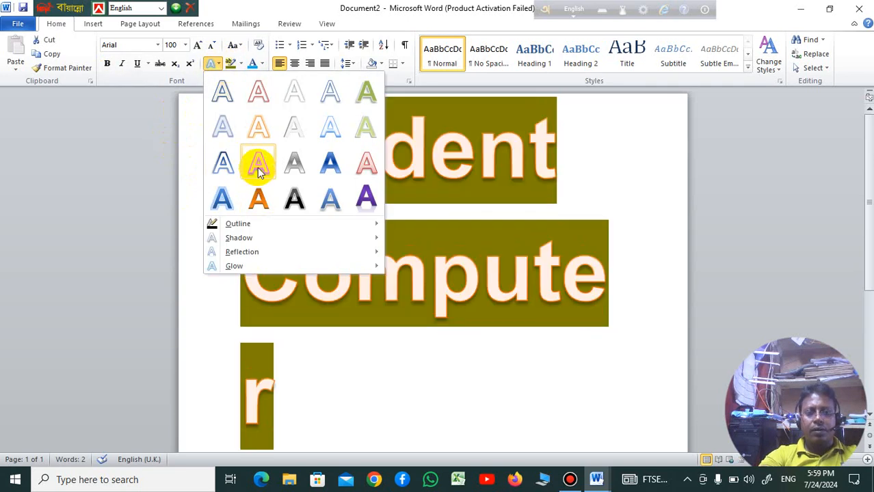
click(259, 168)
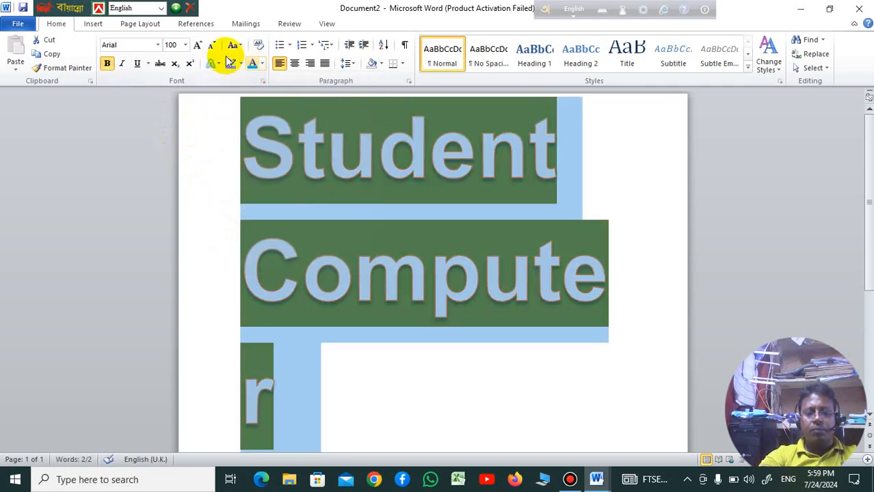
click(212, 45)
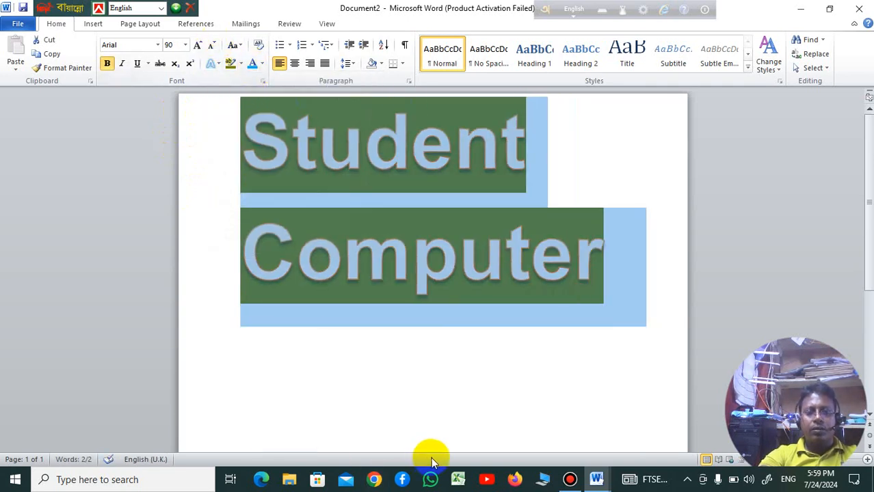
click(445, 365)
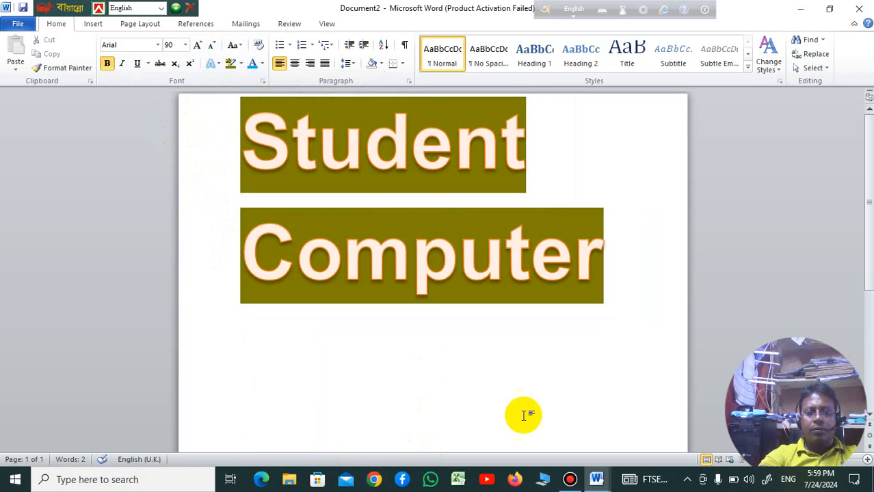
Step: Add the four-diamond bullet to the "Student Computer" paragraph
key(ctrl+a)
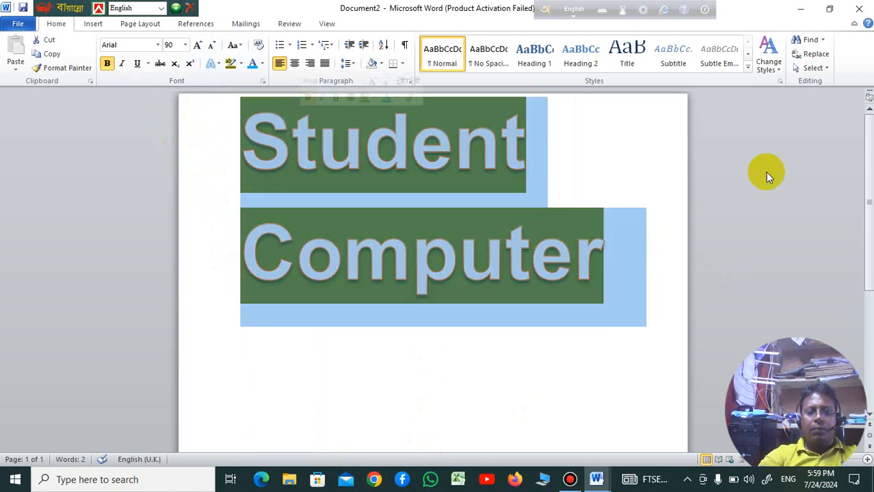
click(290, 46)
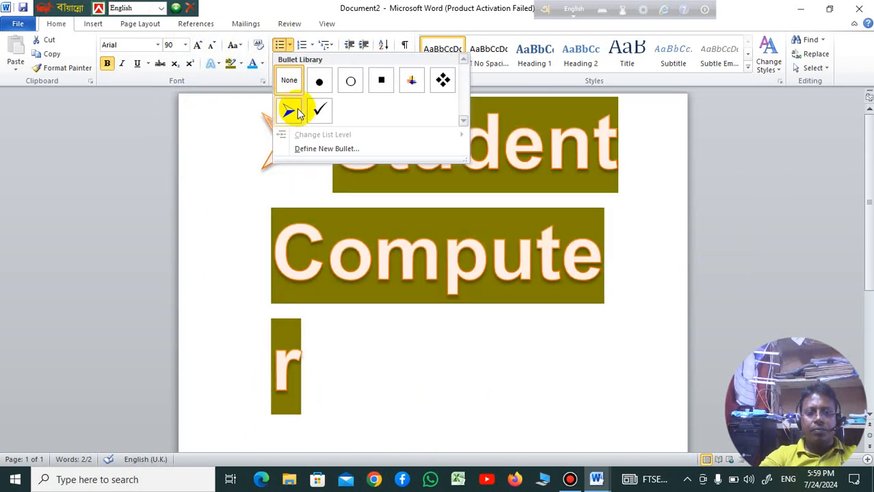
click(448, 91)
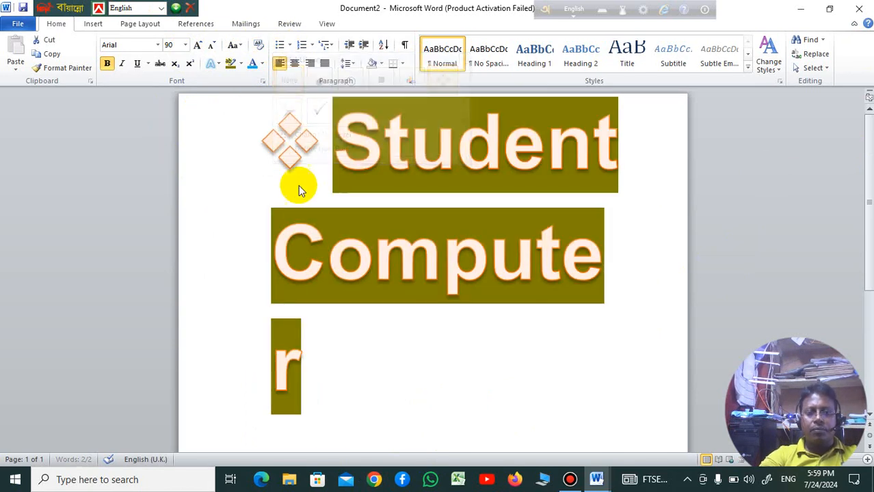
Step: Review the numbering and multilevel list formats without applying one, and clear the text selection
click(313, 46)
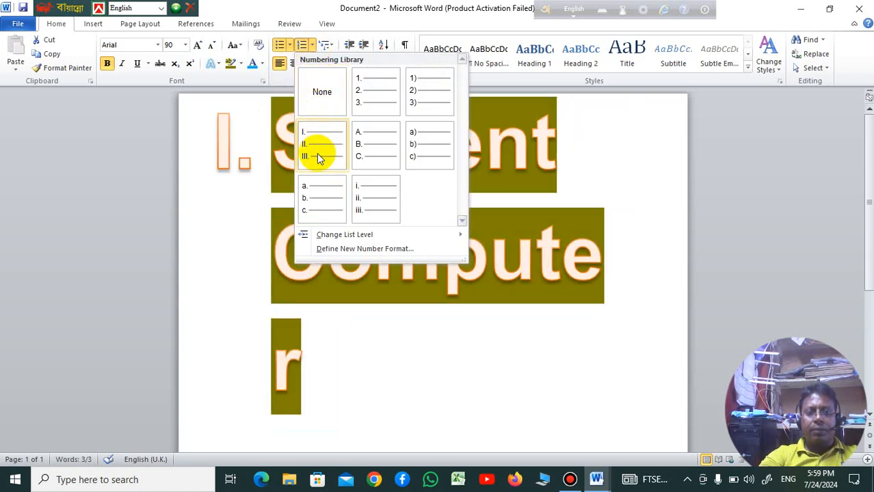
click(330, 48)
click(329, 48)
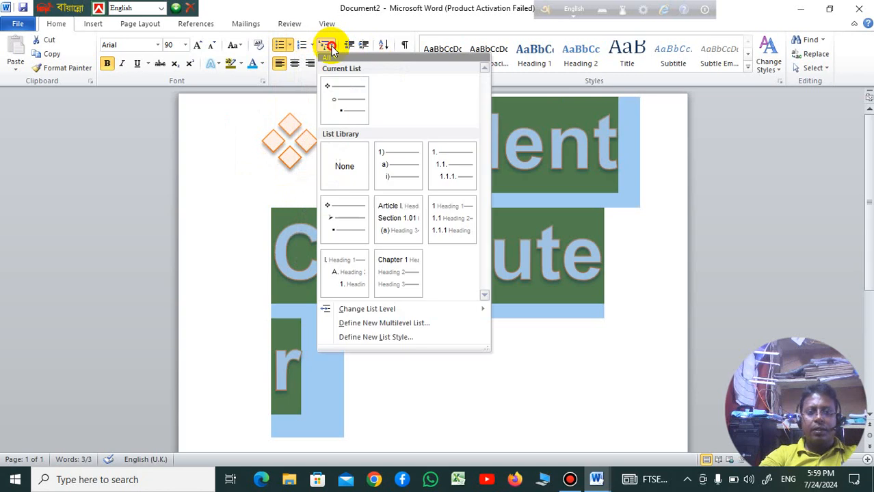
click(331, 49)
click(331, 49)
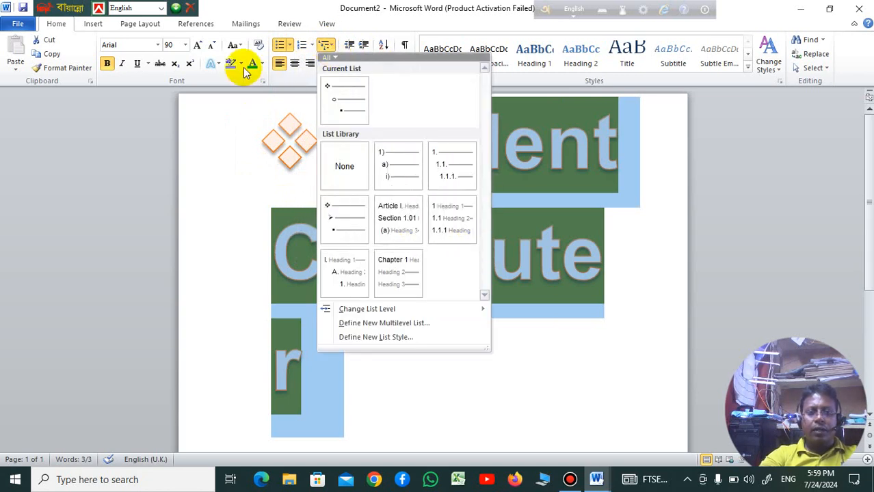
click(616, 283)
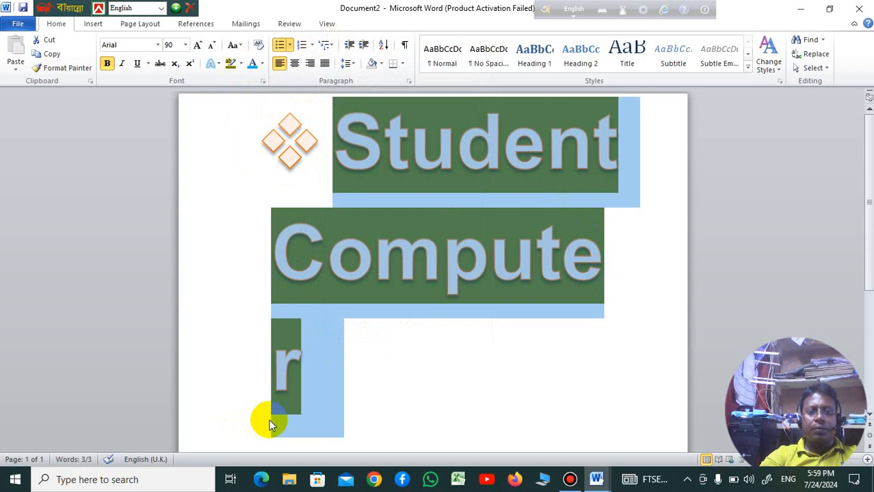
click(351, 397)
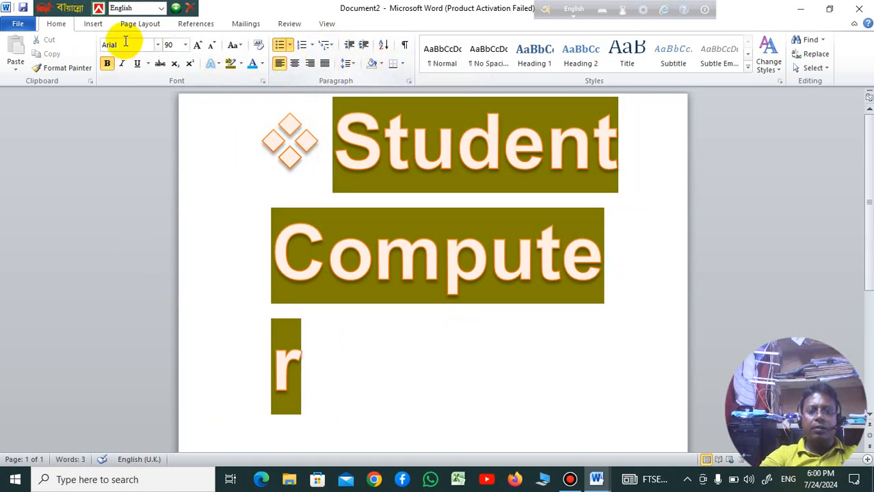
Step: Delete all of the text in the document and remove the remaining diamond bullet
key(ctrl+a)
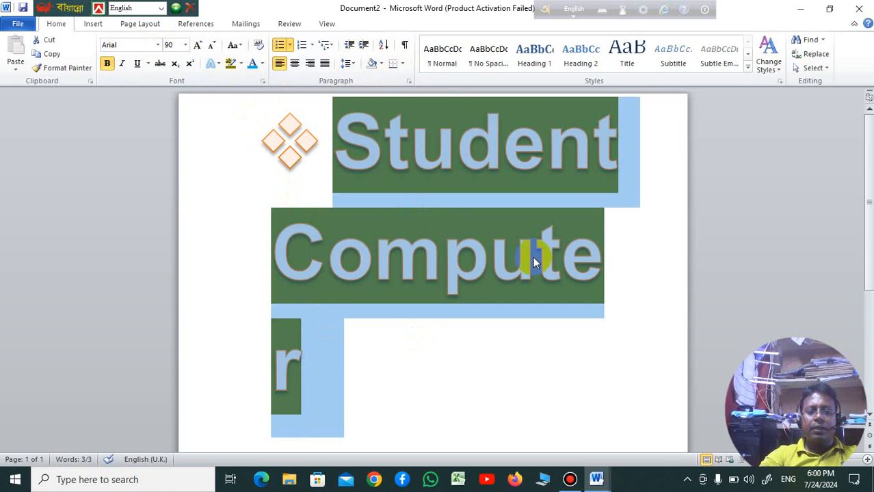
key(Delete)
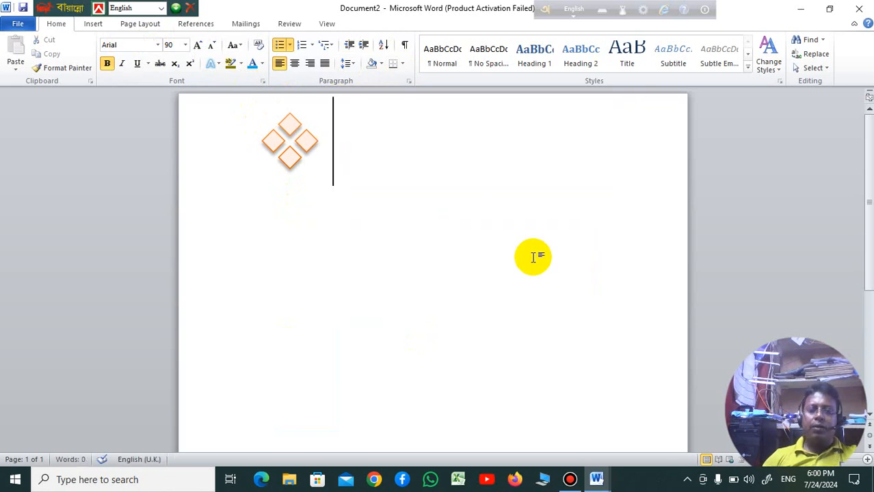
key(BackSpace)
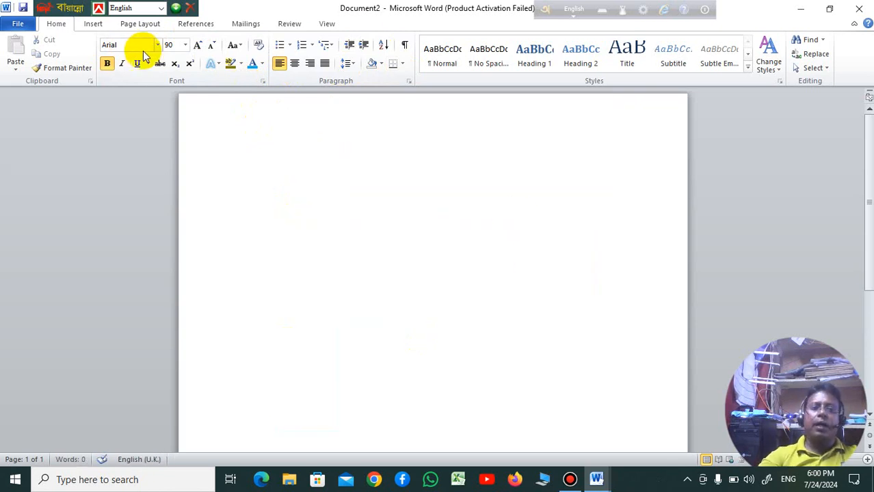
Step: Draw an up arrow block shape about 16.3 cm wide and 11 cm high on the page and shift it slightly left
click(93, 24)
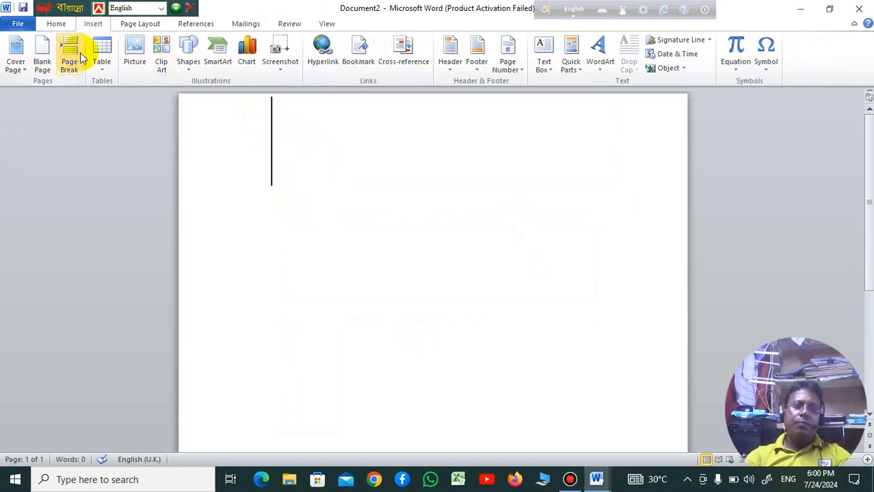
click(189, 62)
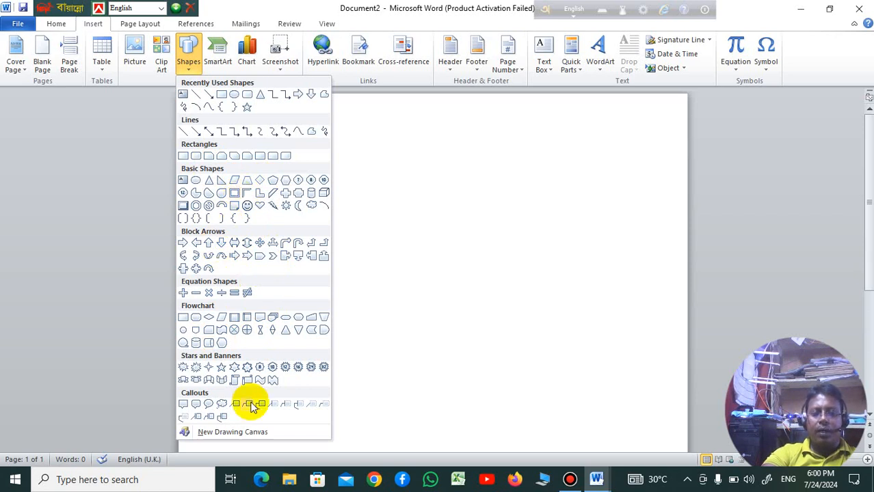
click(208, 244)
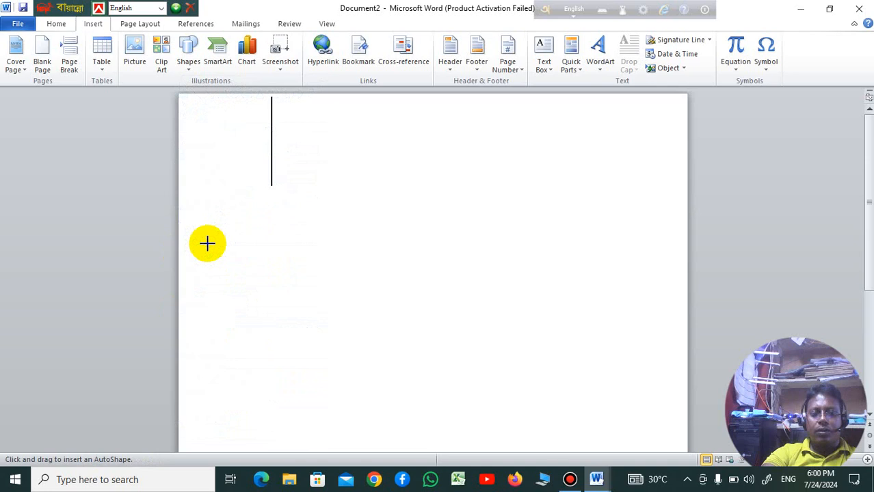
mouse_move(253, 127)
mouse_down()
mouse_move(566, 373)
mouse_move(654, 397)
mouse_up()
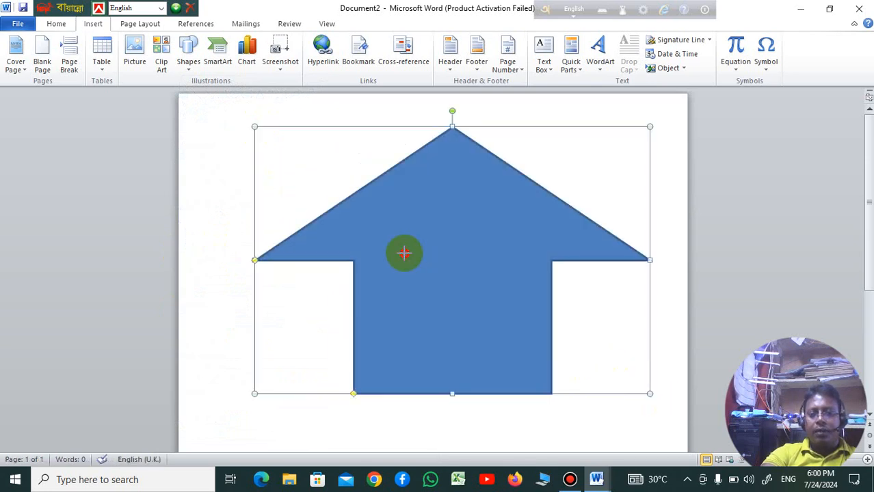
drag(403, 253, 371, 251)
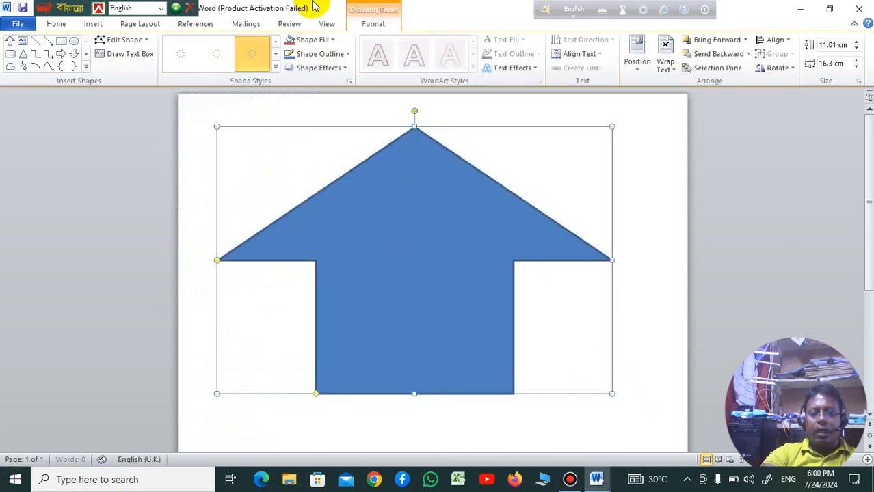
Step: Apply the glossy purple shape style to the arrow and fill it with the green marble texture
click(275, 69)
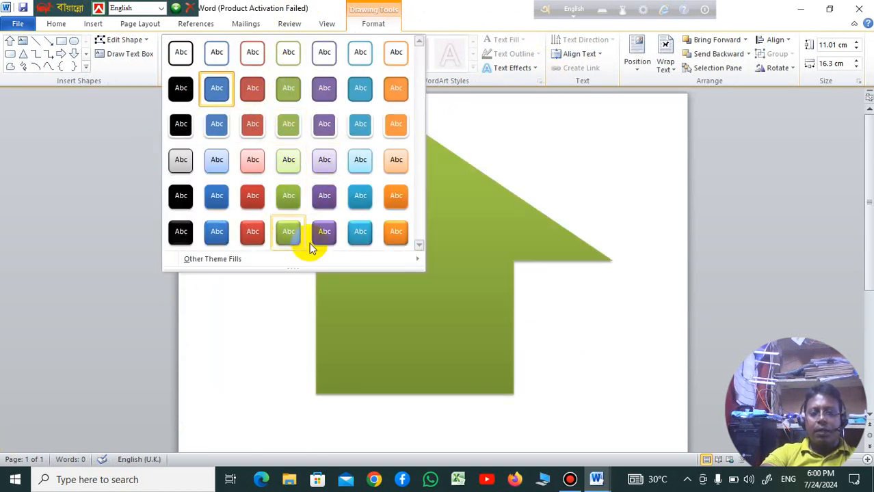
click(324, 238)
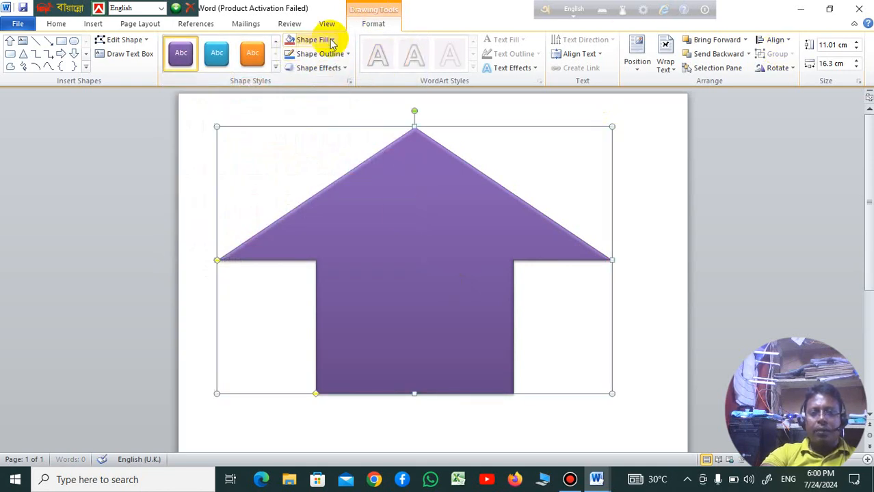
click(331, 43)
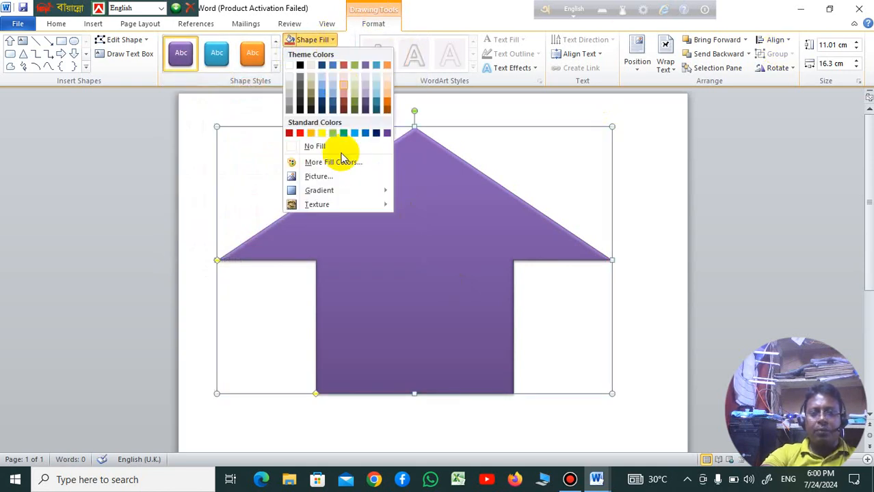
mouse_move(334, 205)
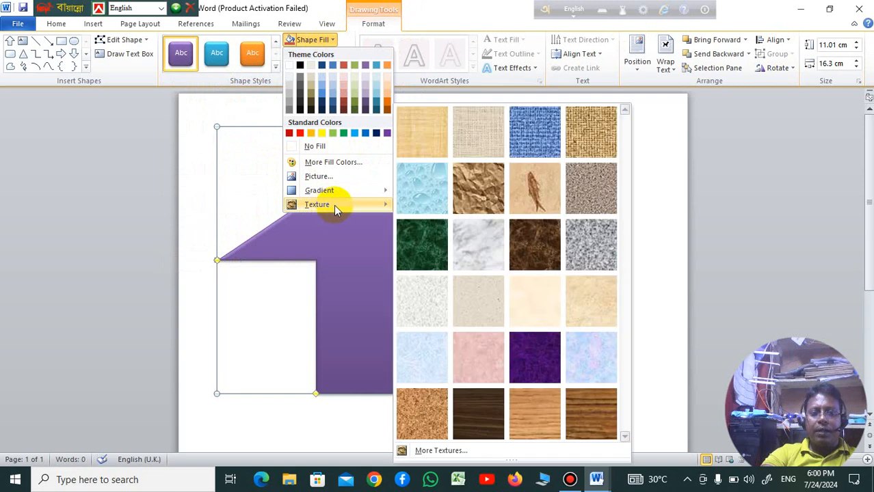
click(444, 251)
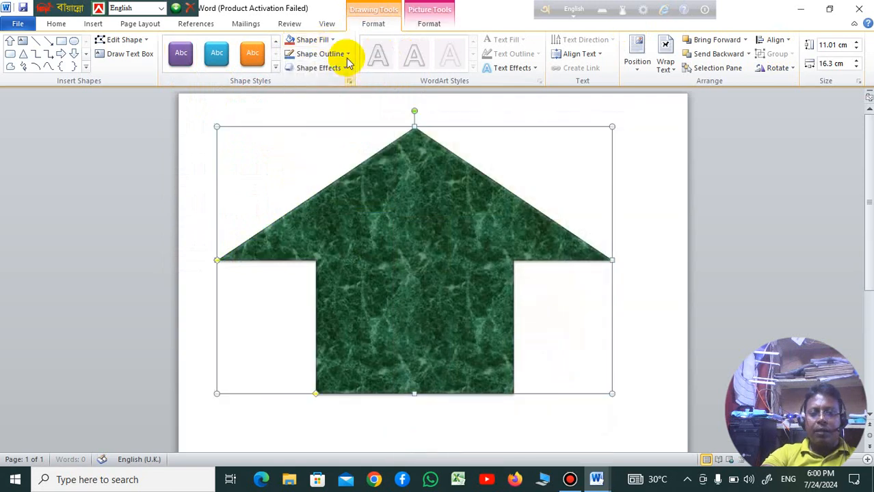
Step: Preview gradient fills for the arrow and change its fill to the brown crumpled paper texture
click(335, 40)
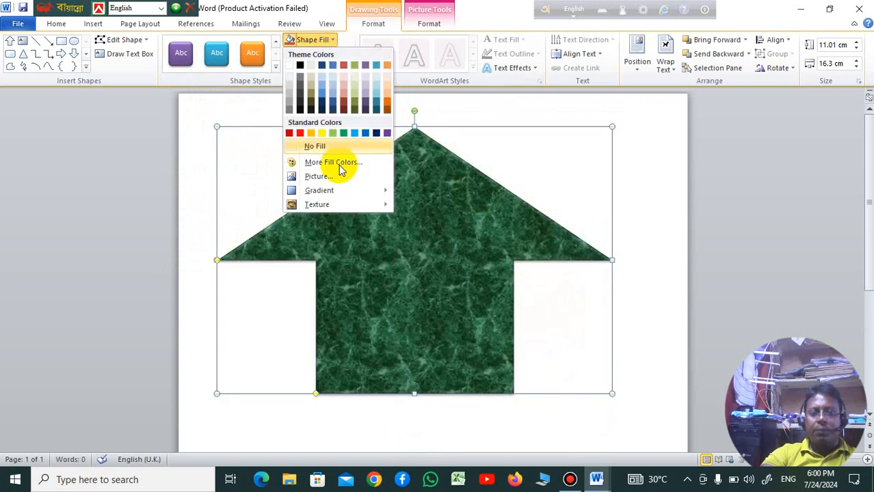
mouse_move(351, 190)
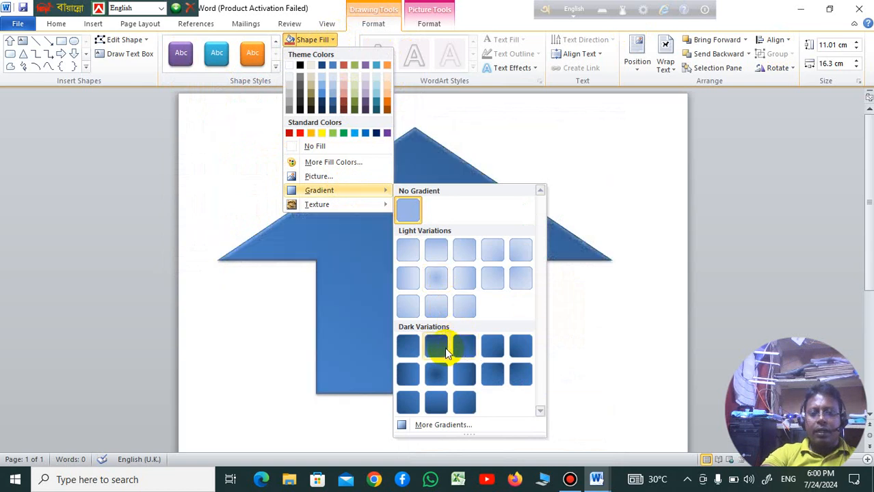
mouse_move(343, 205)
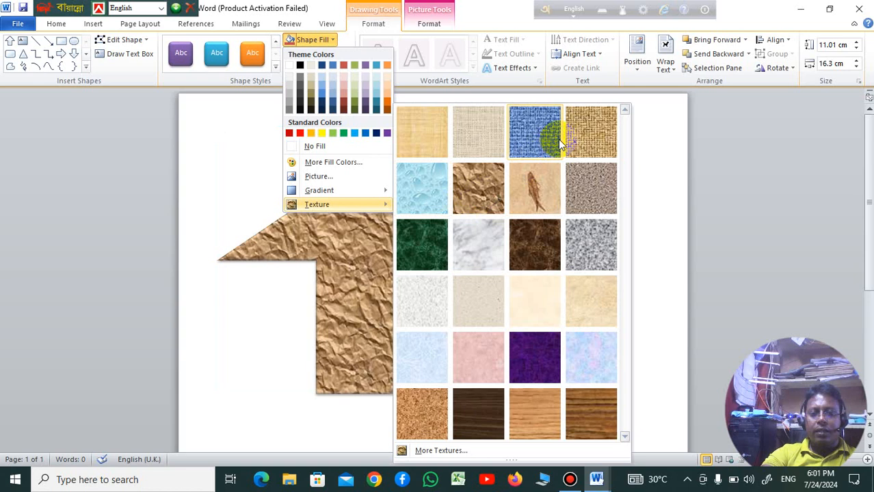
click(478, 188)
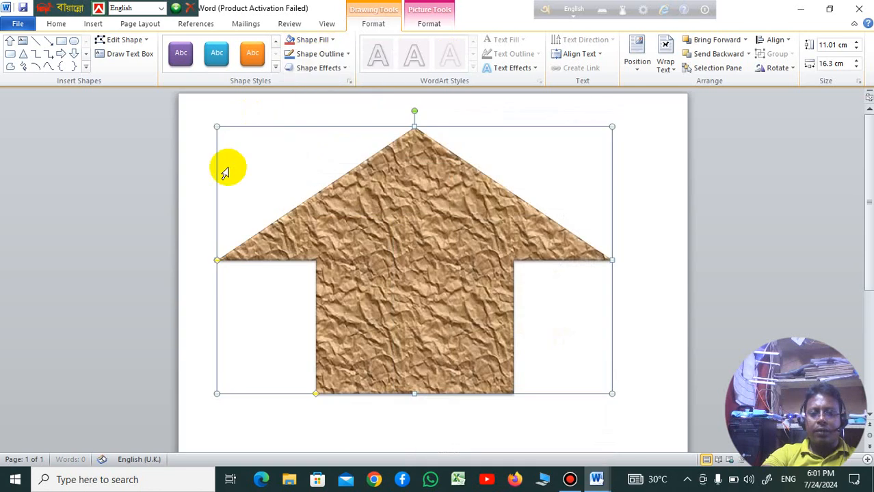
Step: Draw a rectangular door about 2 cm wide and 3.6 cm high on the arrow's lower body and apply the intense green shape style
click(635, 199)
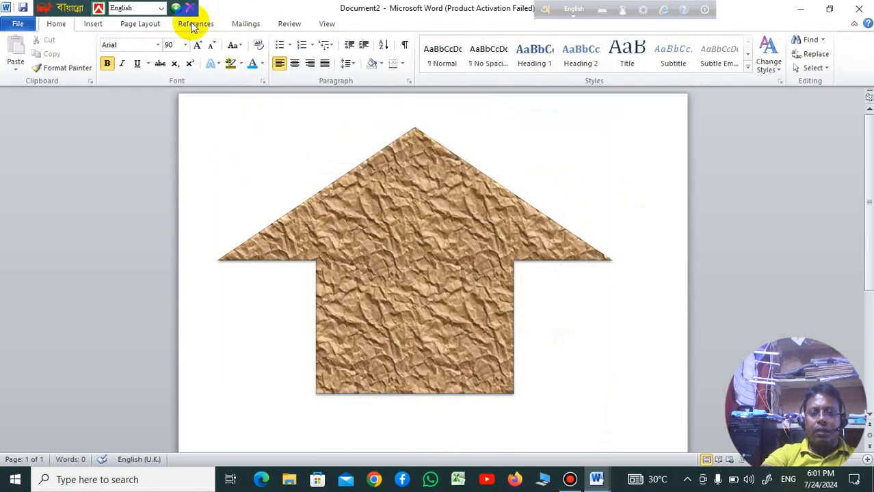
click(94, 24)
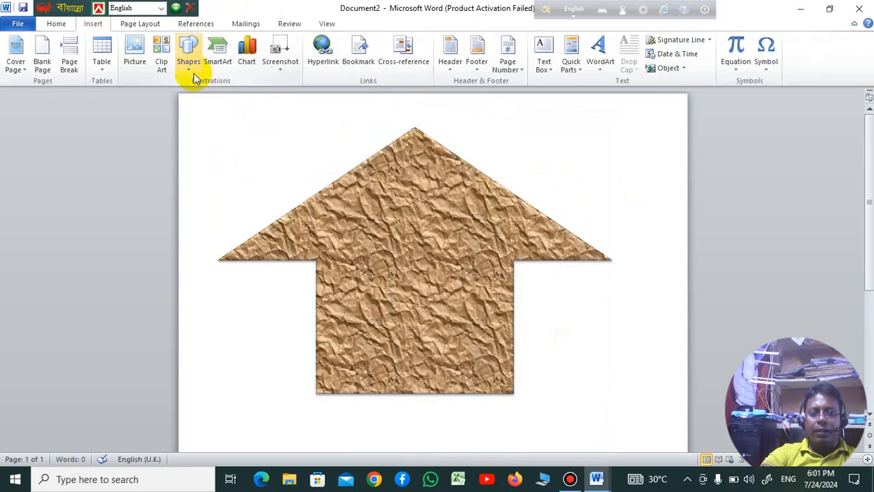
click(188, 60)
click(234, 98)
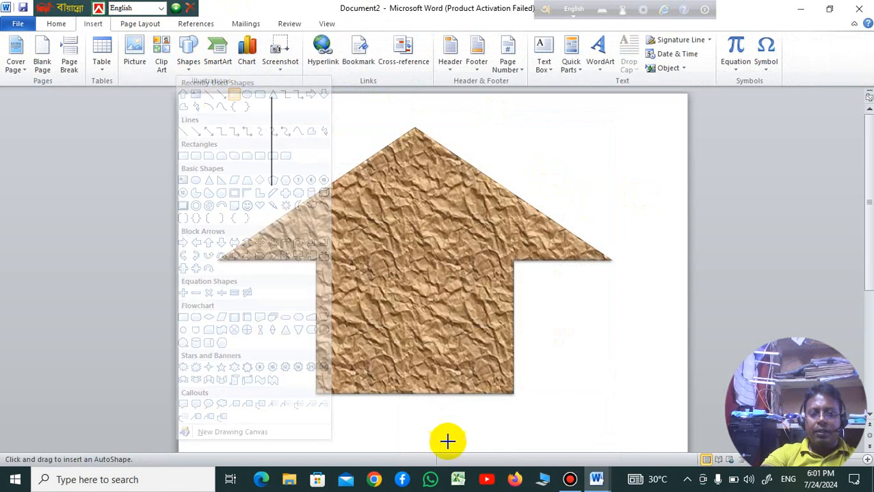
drag(393, 286, 442, 372)
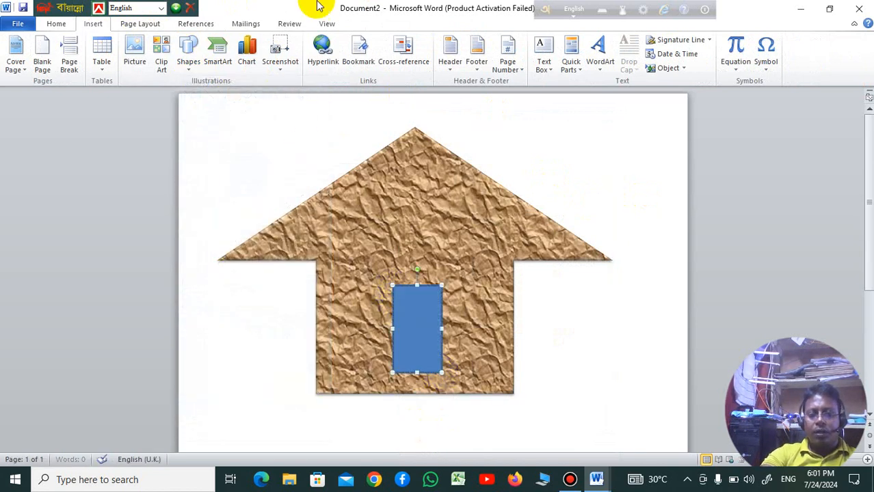
click(274, 69)
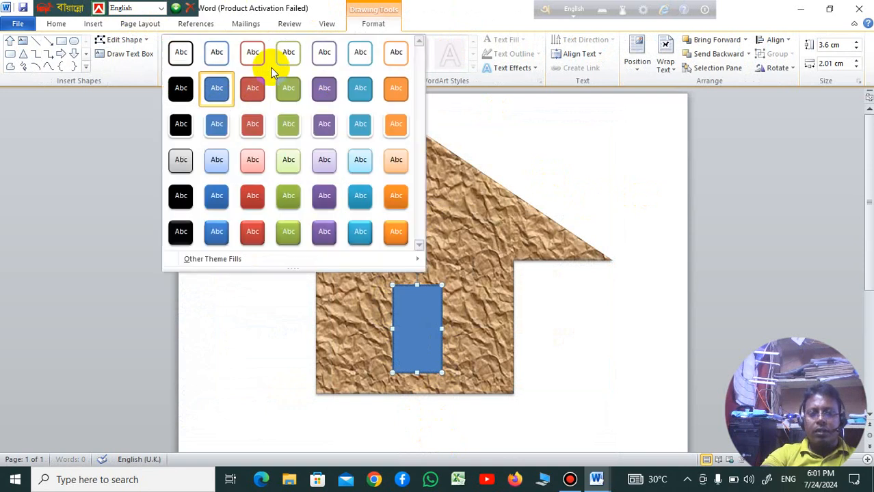
click(290, 231)
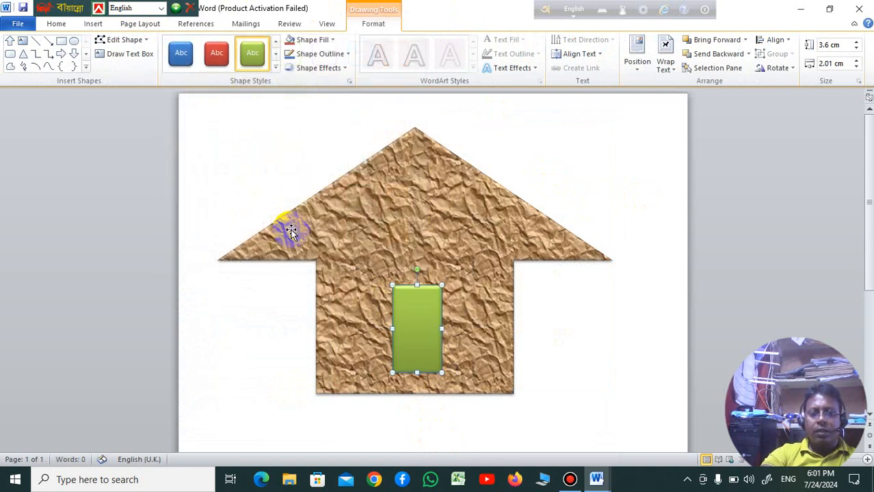
Step: Draw a thin vertical rectangle about 0.13 cm wide and 3.6 cm high down the middle of the green door
click(464, 245)
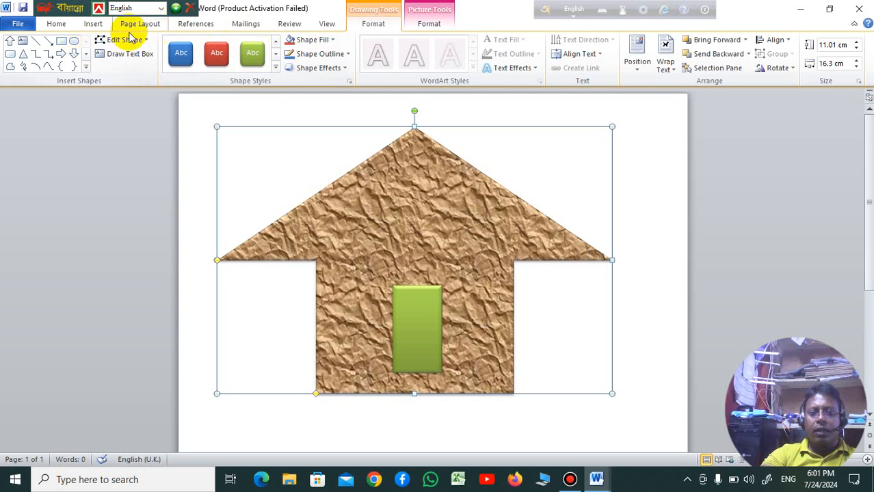
click(93, 23)
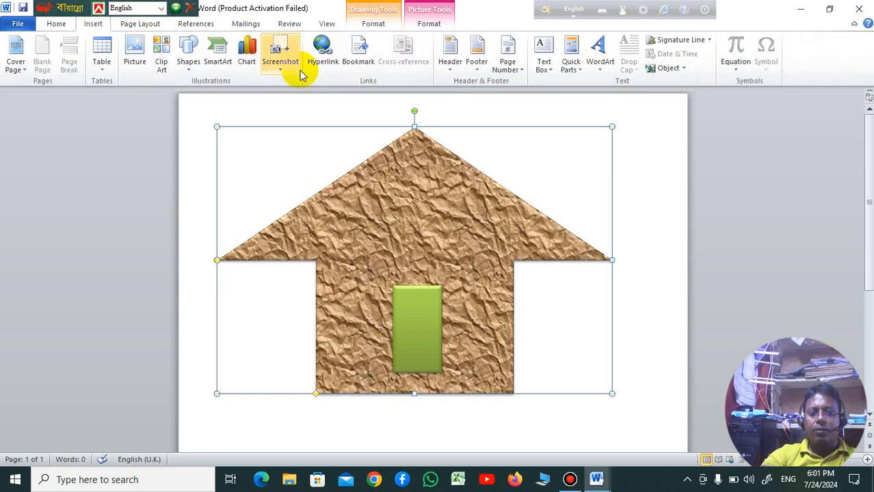
click(188, 72)
click(230, 94)
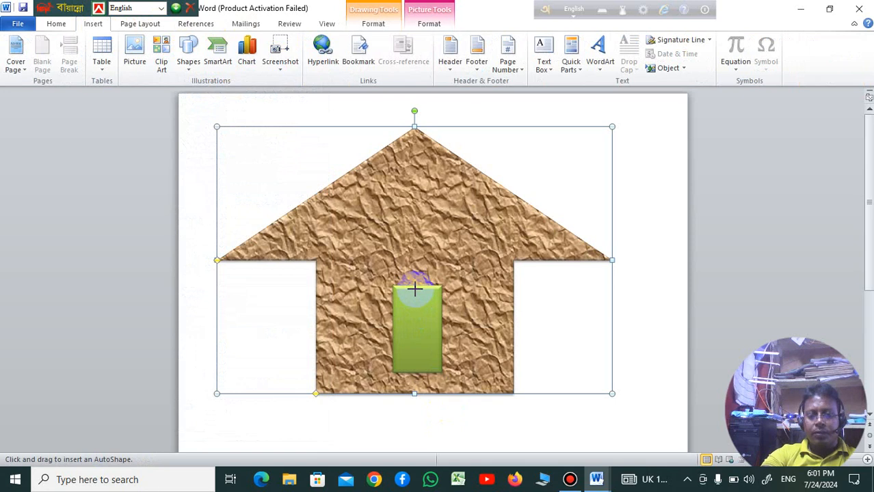
drag(416, 287, 418, 356)
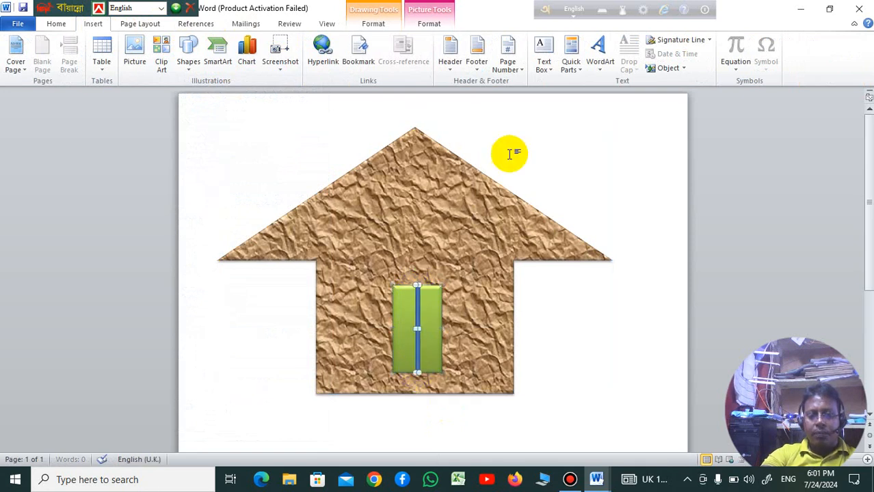
Step: Apply the black outlined shape style to the door's dividing strip and pull its upper end down slightly
click(346, 69)
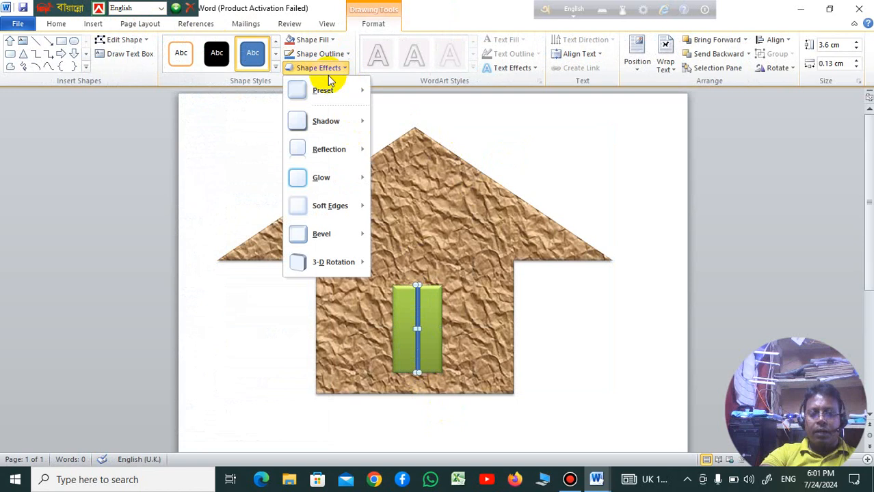
click(276, 68)
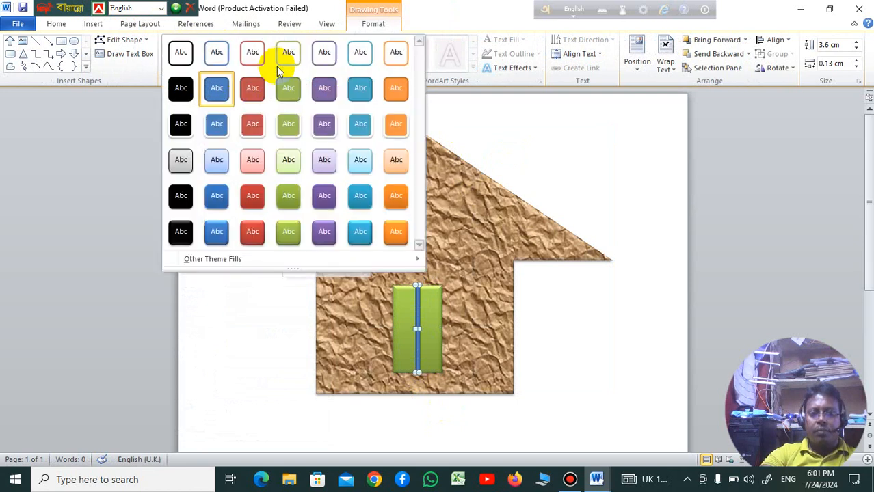
click(182, 58)
click(476, 318)
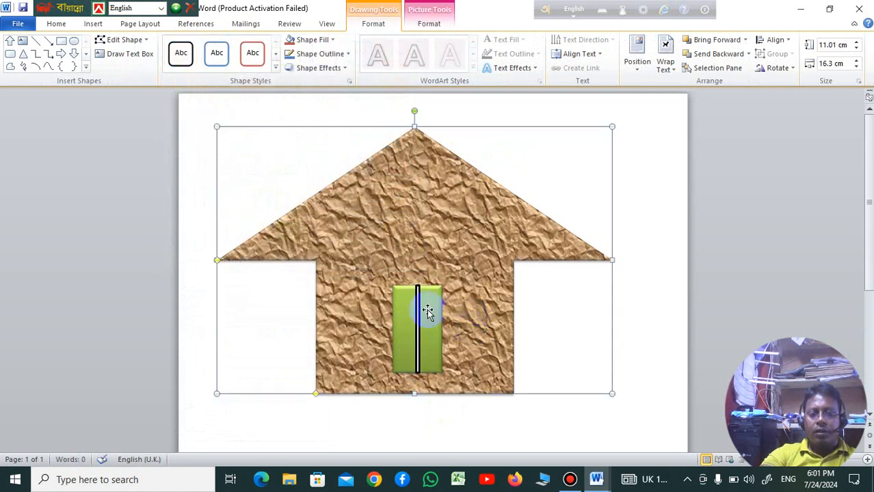
click(417, 293)
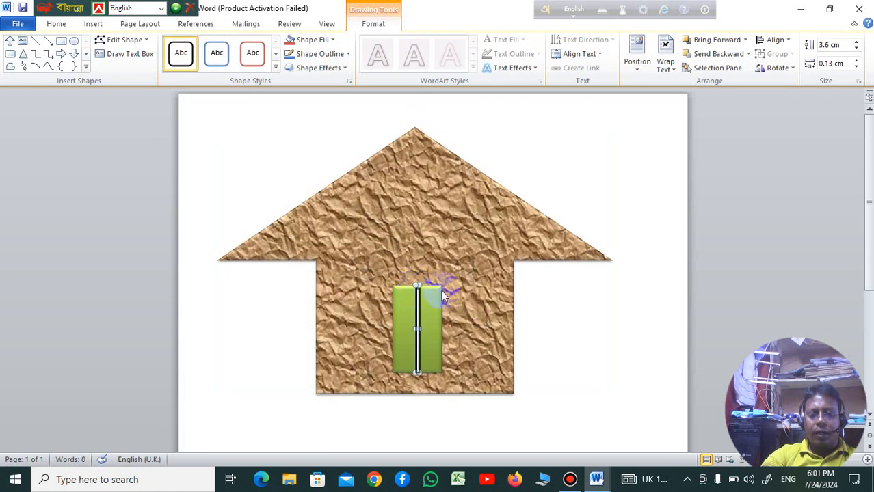
click(479, 305)
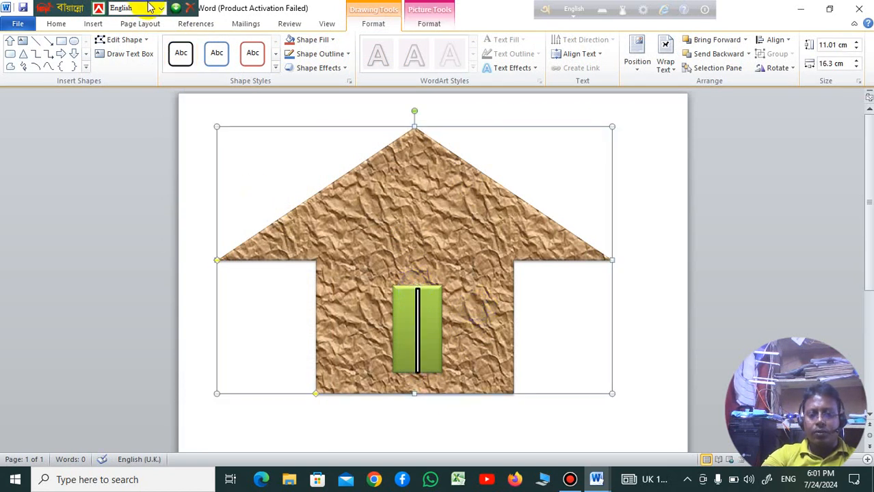
Step: Draw a small oval door knob about 0.37 cm wide and 0.48 cm high just left of the door's dividing strip
click(92, 24)
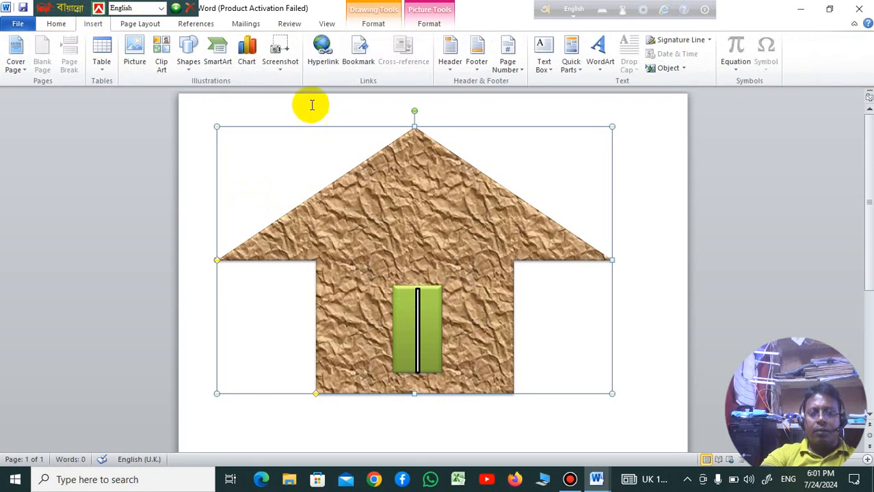
click(188, 56)
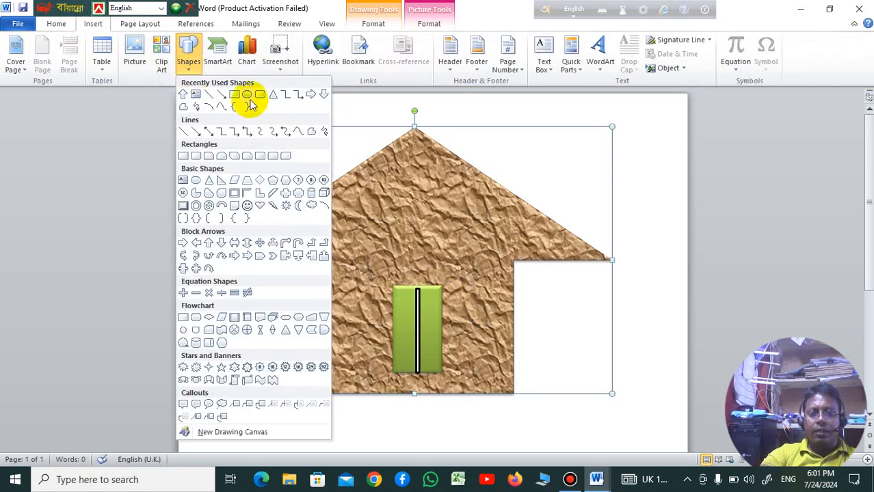
click(407, 326)
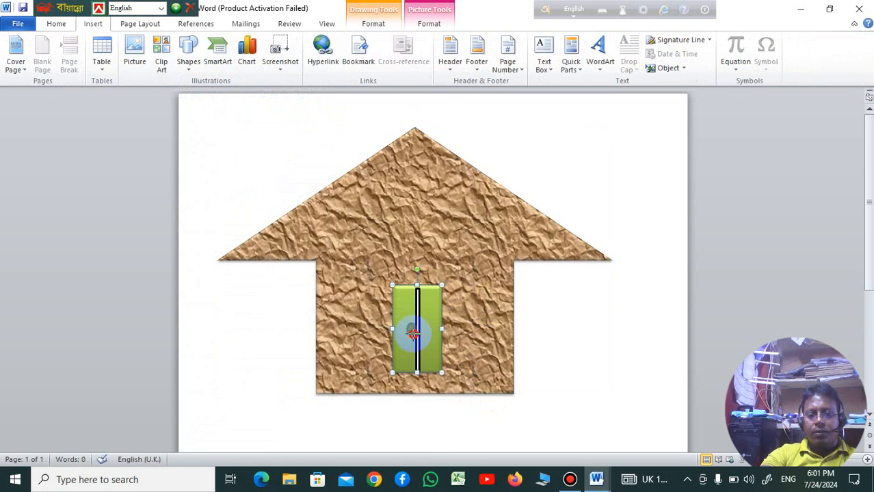
click(489, 227)
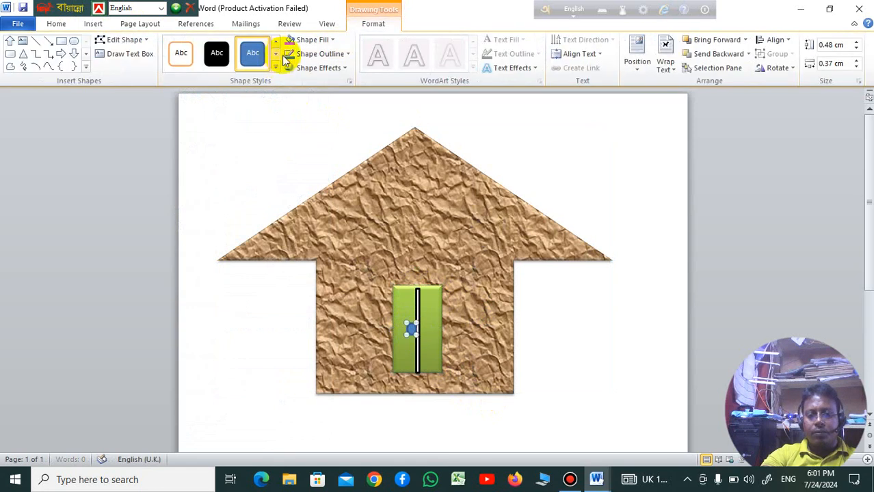
Step: Apply the orange outlined shape style to the knob and place a copy of it on the other side of the dividing strip
click(188, 51)
right_click(402, 356)
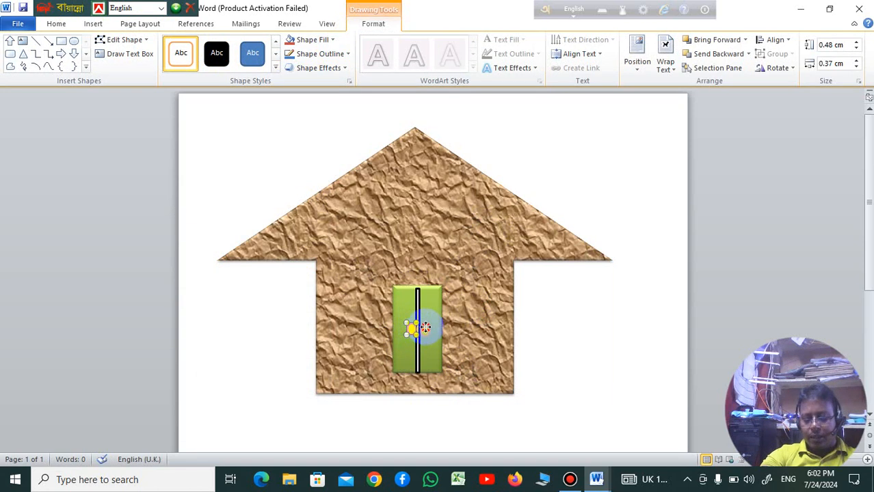
drag(426, 328, 425, 329)
click(444, 352)
click(481, 340)
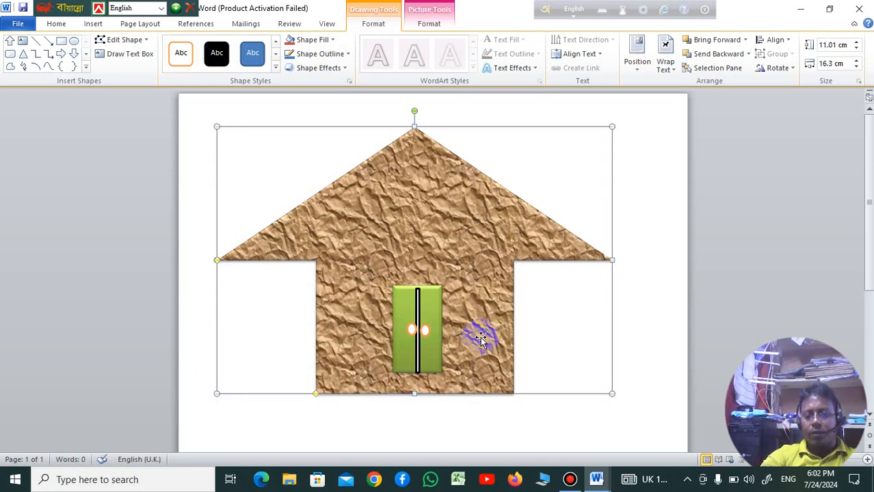
Step: Draw a rectangular window about 1.64 cm wide and 2.54 cm high on the wall left of the door
click(93, 23)
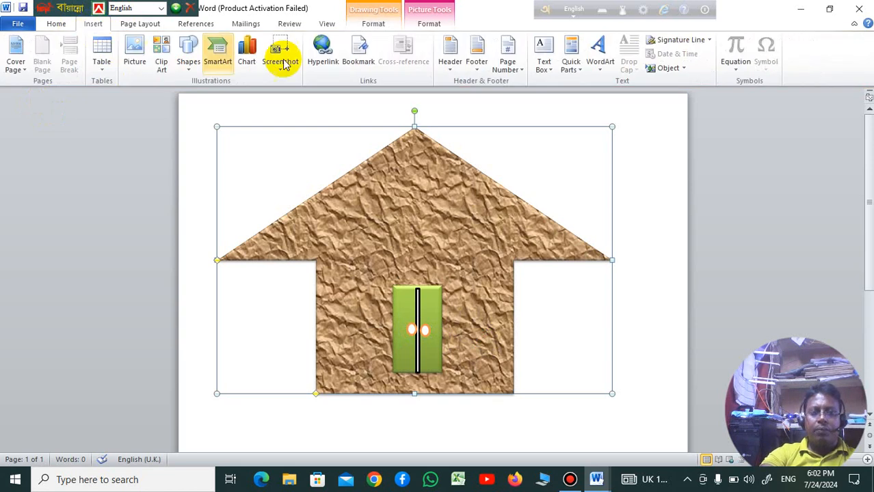
click(192, 68)
click(232, 94)
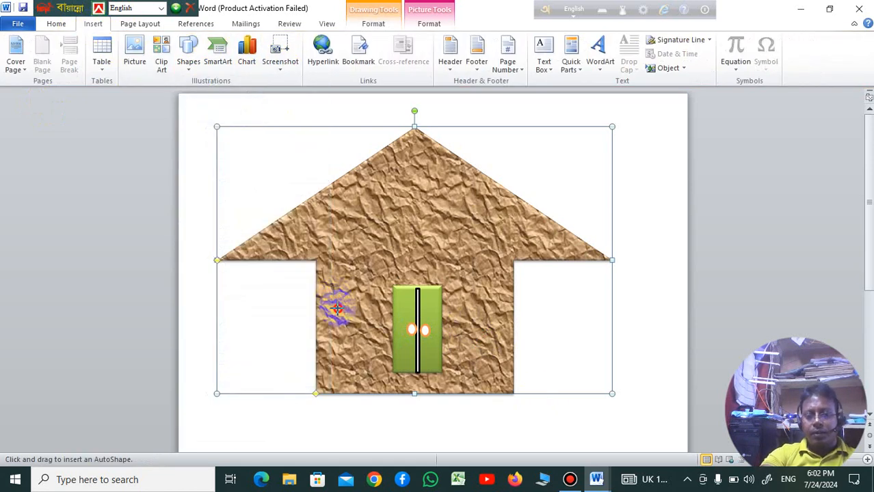
drag(333, 294, 373, 355)
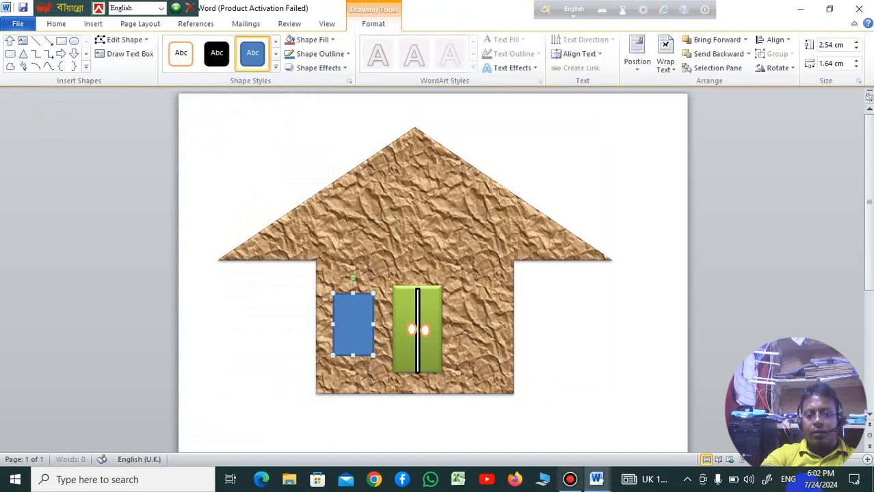
Step: Preview shape styles for the window and fill it with the blue woven denim texture
click(276, 63)
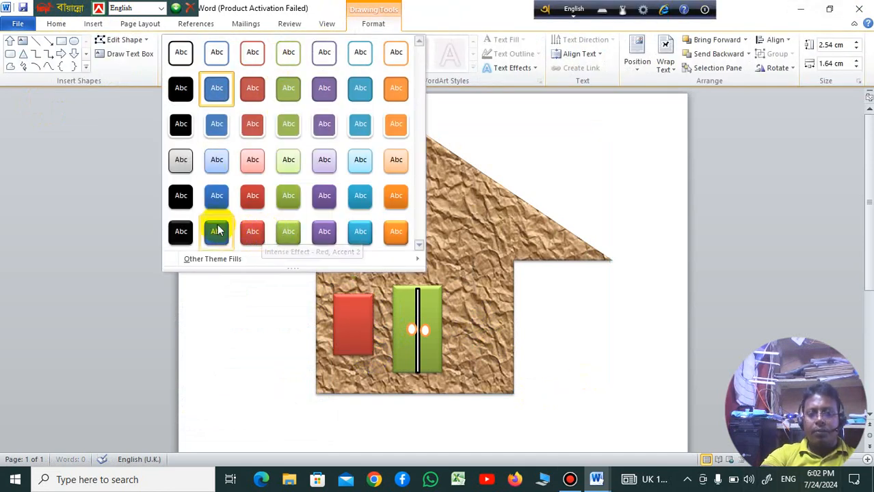
click(502, 150)
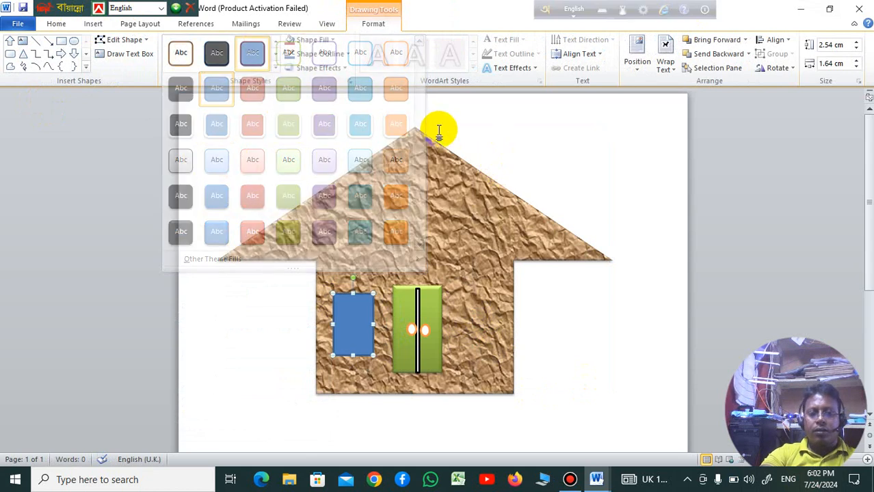
click(333, 40)
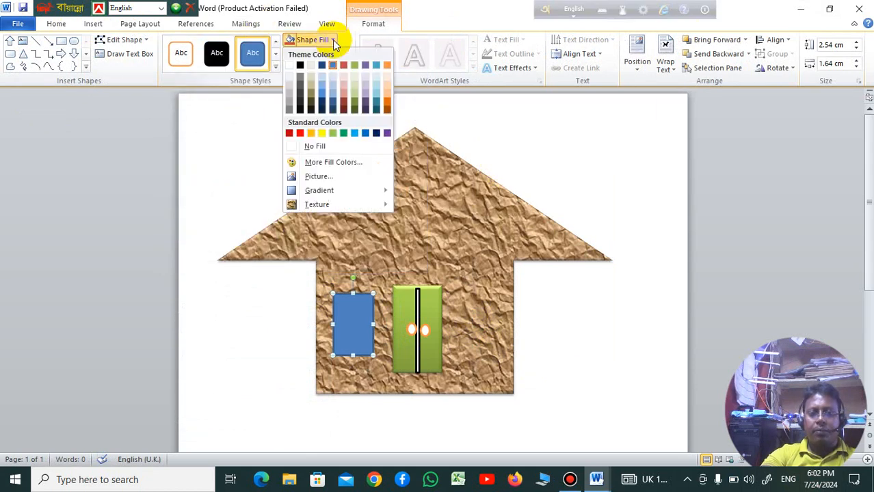
mouse_move(334, 203)
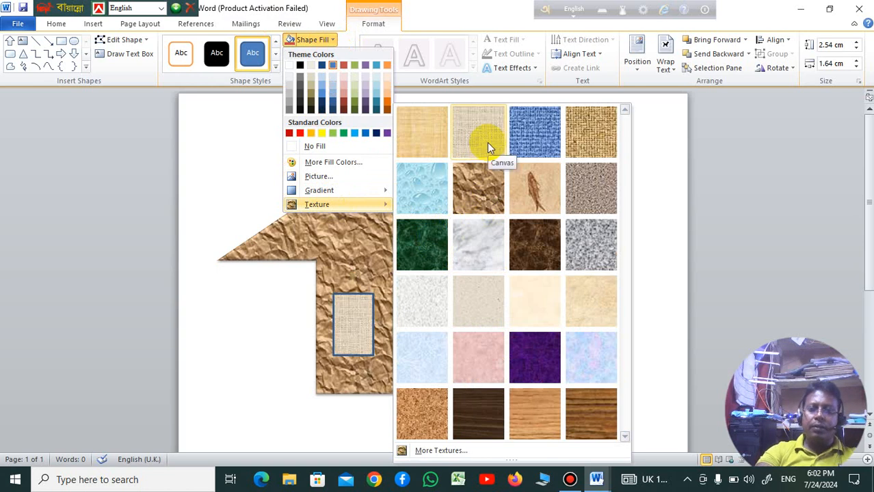
click(536, 140)
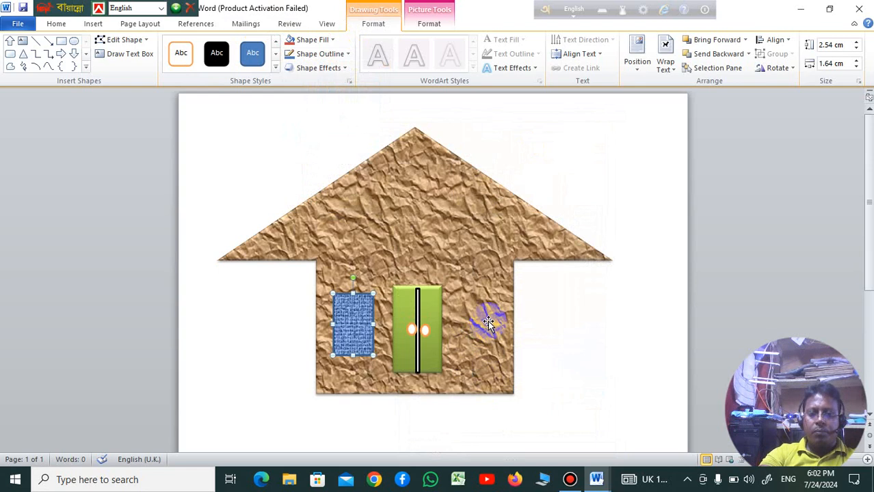
Step: Place a copy of the blue textured window level with it on the wall right of the door
click(383, 323)
click(356, 322)
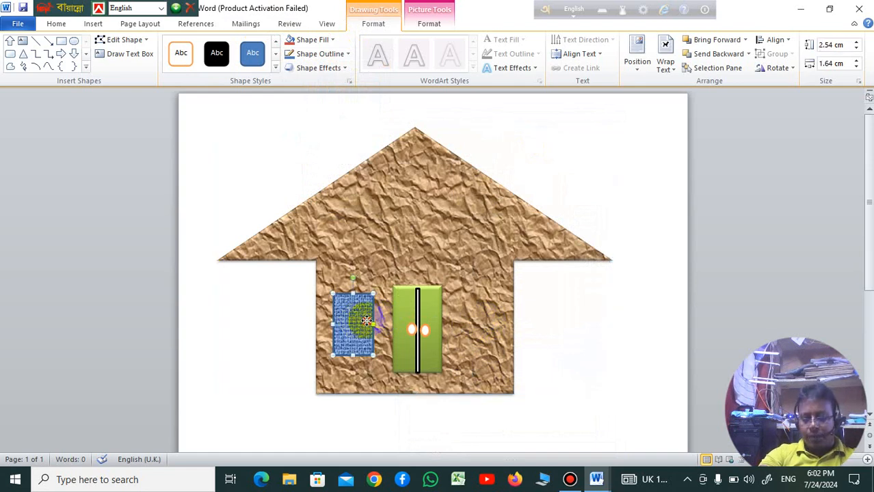
drag(367, 320, 485, 323)
click(553, 322)
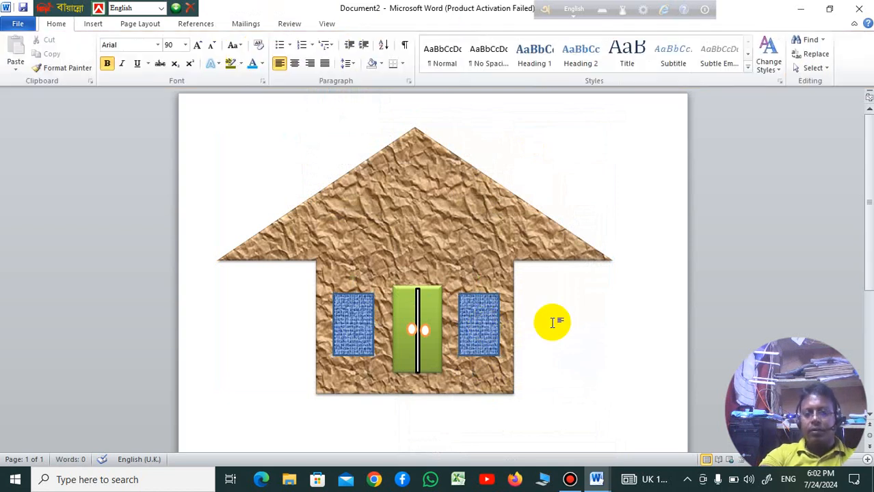
Step: Draw a vertical bar about 0.13 cm wide and 2.54 cm high down the middle of the left window and give it the solid black style
click(94, 26)
click(189, 69)
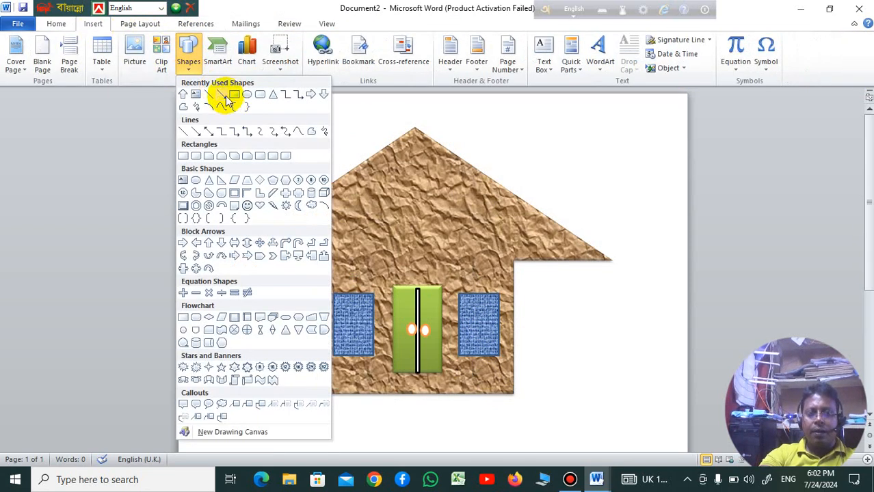
click(235, 96)
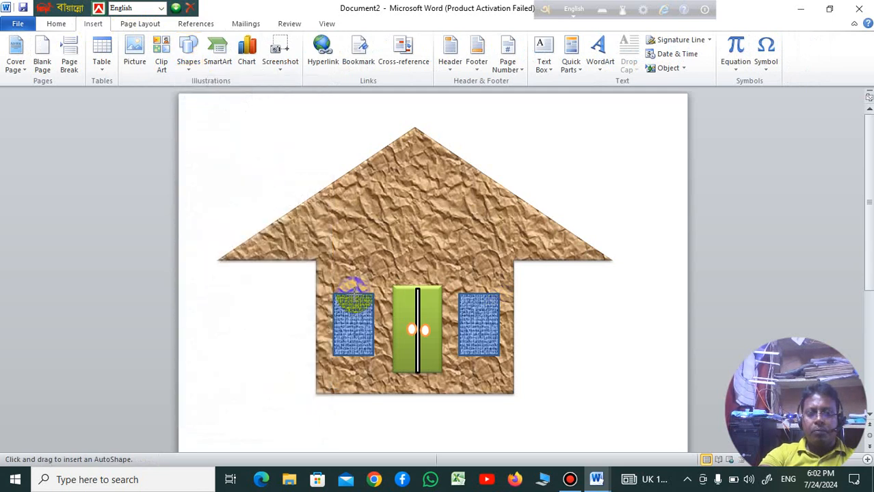
drag(333, 295, 374, 355)
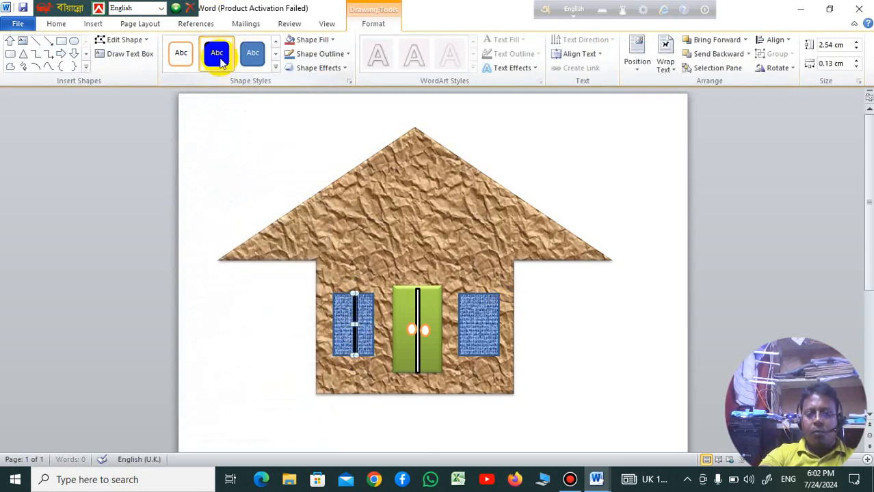
click(492, 380)
click(355, 322)
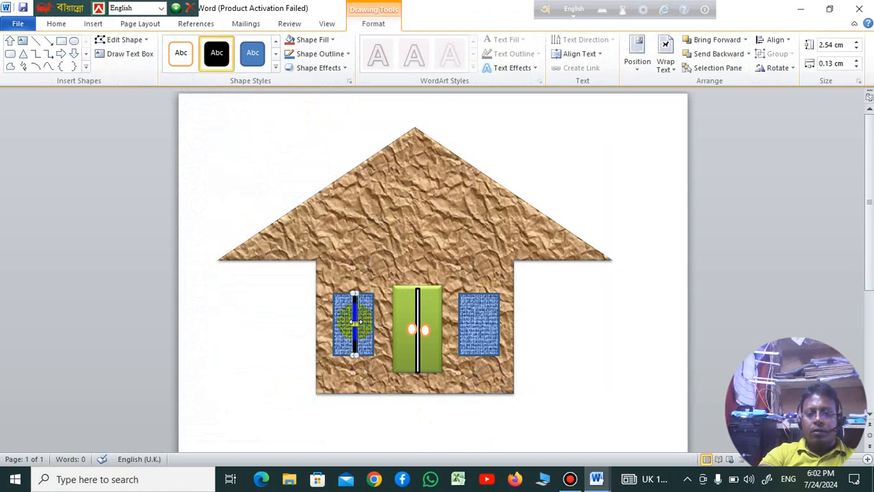
Step: Place a copy of the black vertical bar down the middle of the right window, level with the original
drag(355, 323, 474, 325)
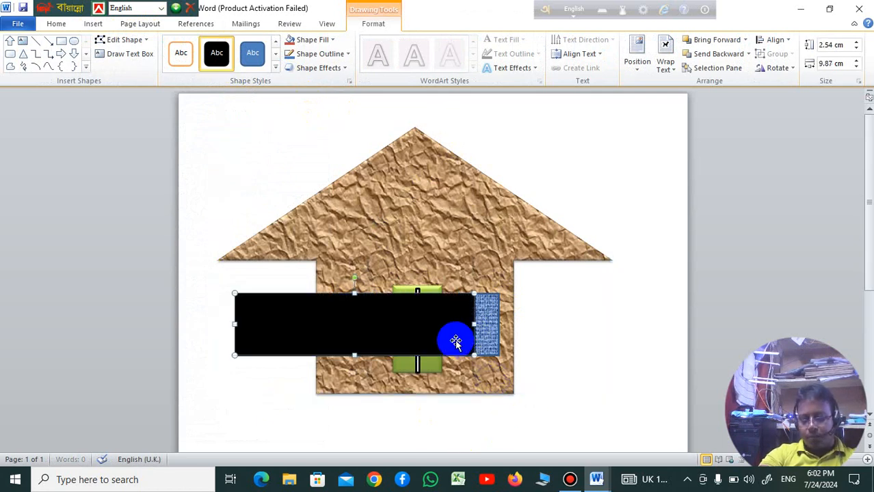
key(ctrl+z)
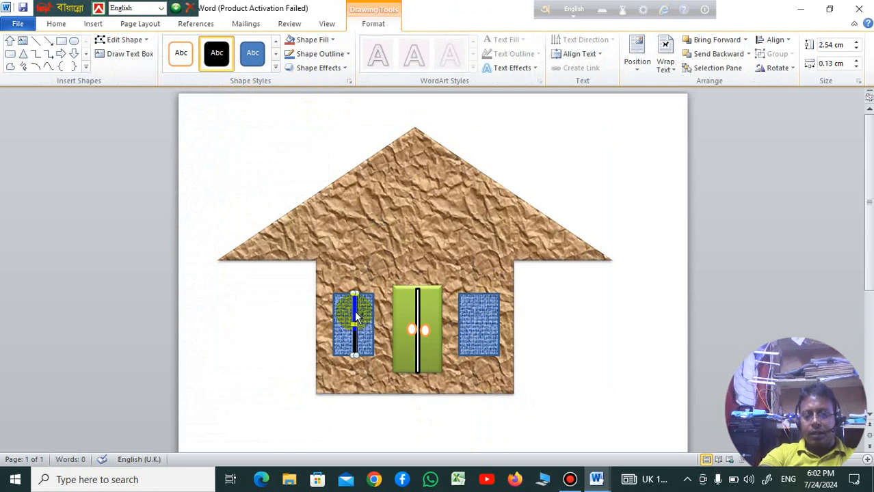
drag(355, 316, 480, 315)
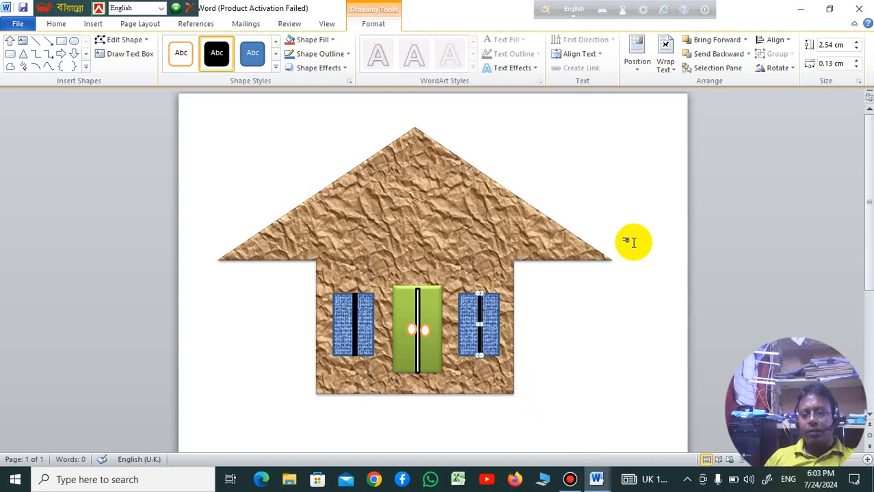
click(579, 309)
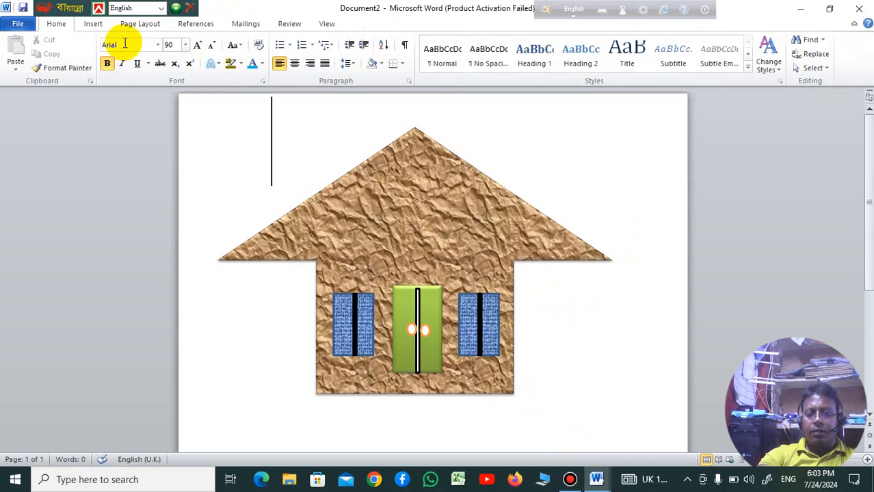
Step: Draw a wide rectangle about 17.89 cm wide and 1.61 cm high as a base directly beneath the house
click(89, 25)
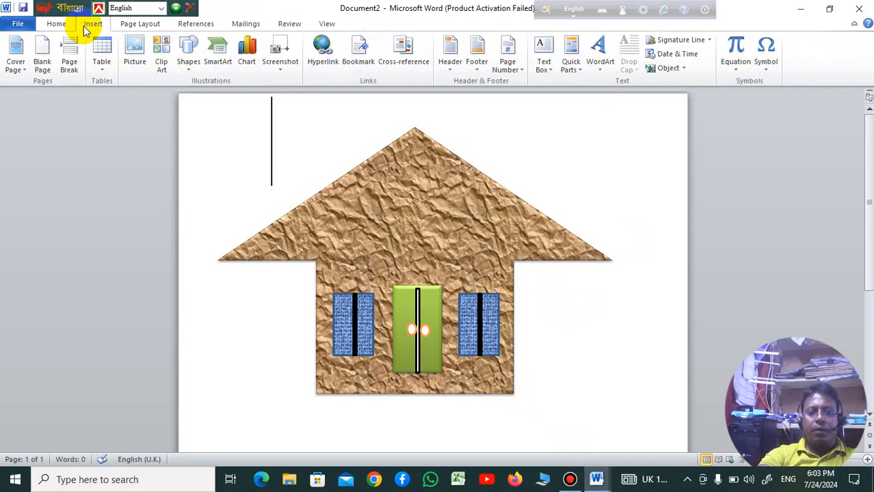
click(189, 65)
click(234, 94)
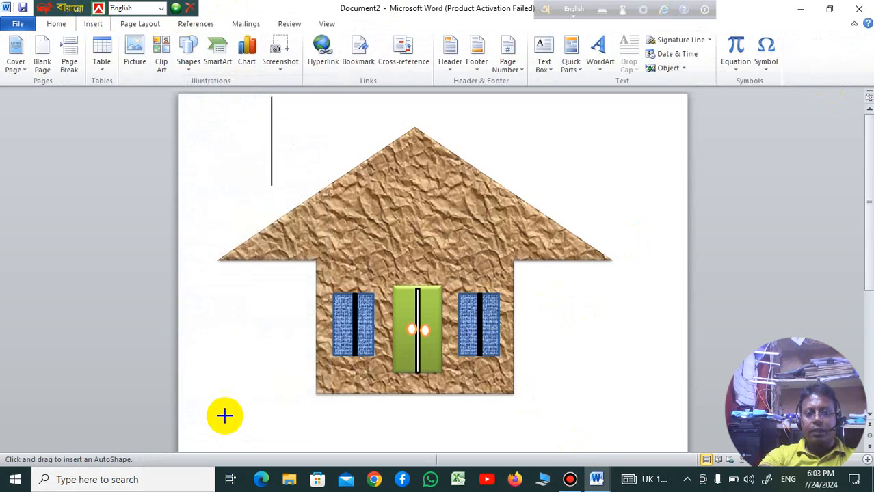
mouse_move(223, 401)
mouse_down()
mouse_move(558, 422)
mouse_move(656, 440)
mouse_up()
drag(484, 421, 483, 413)
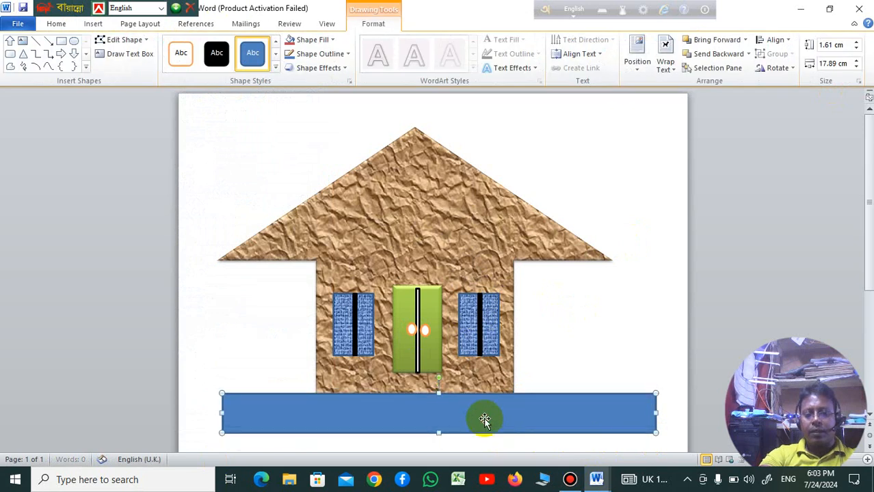
Step: Fill the base rectangle with the Student IT logo picture from the Desktop folder
click(333, 43)
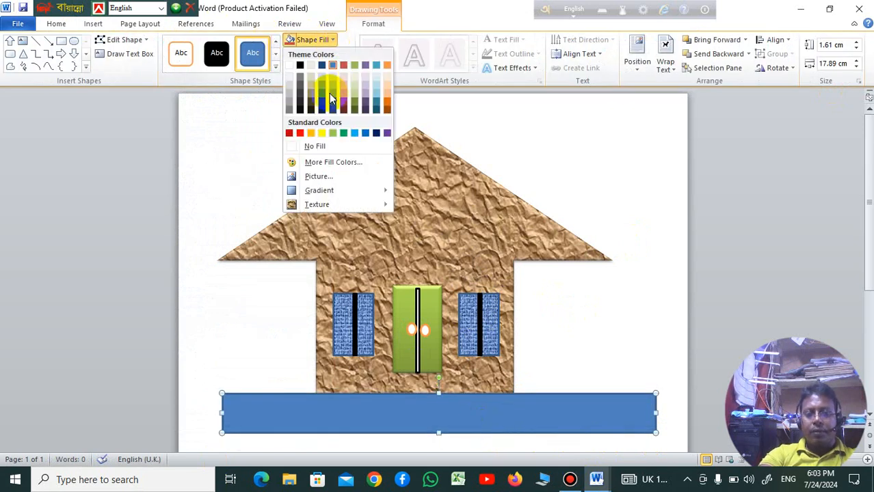
click(357, 179)
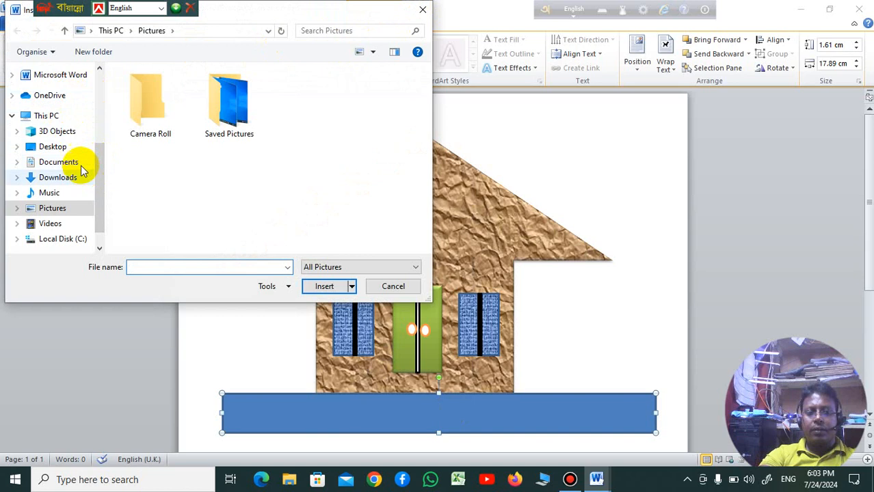
click(55, 147)
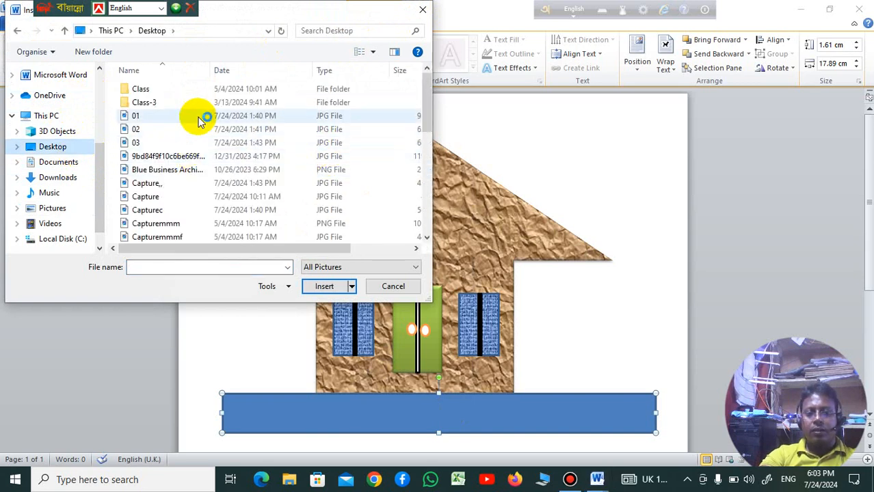
drag(426, 99, 436, 181)
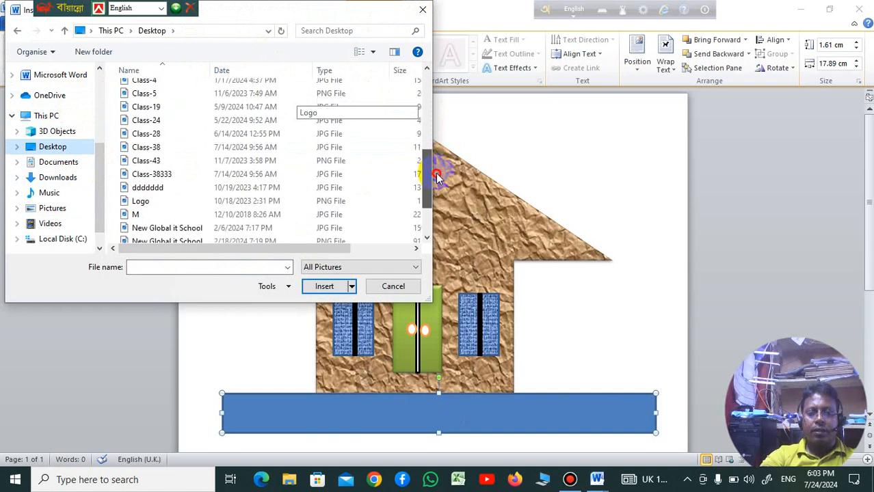
click(169, 207)
double_click(169, 208)
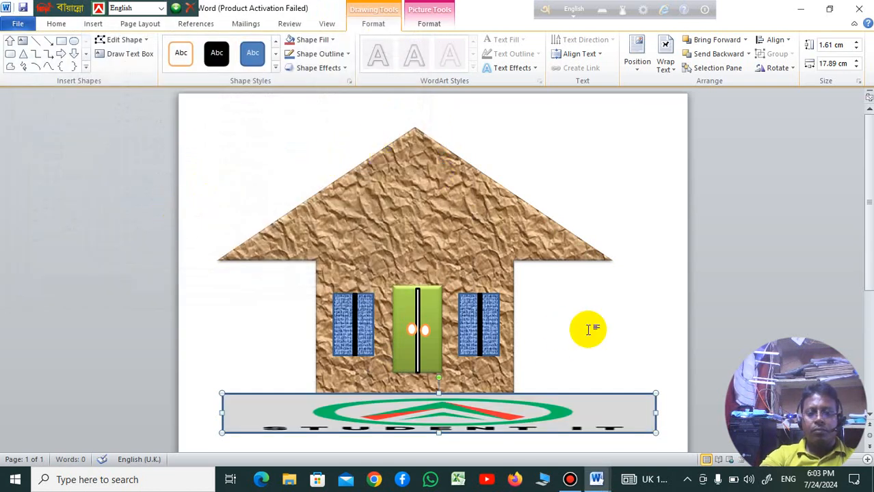
Step: Extend the base rectangle downward to a height of about 3.28 cm, keeping its upper edge against the house
scroll(567, 325, down, 1)
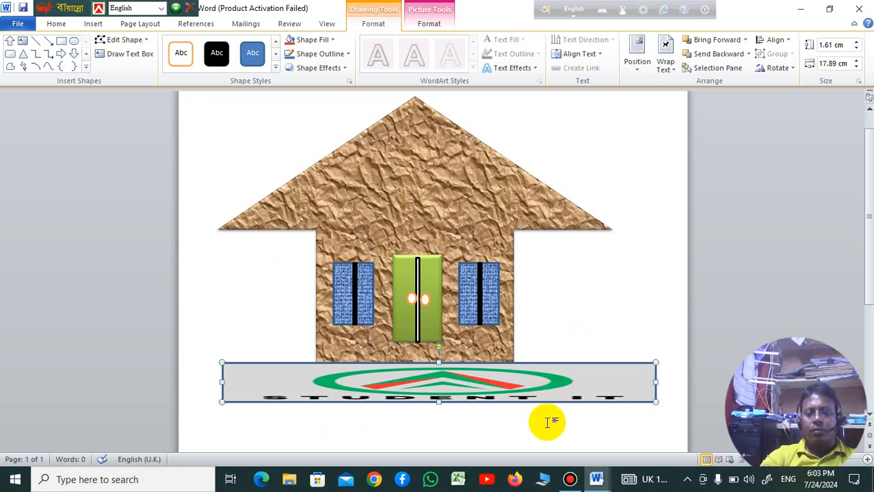
click(547, 421)
scroll(467, 396, down, 2)
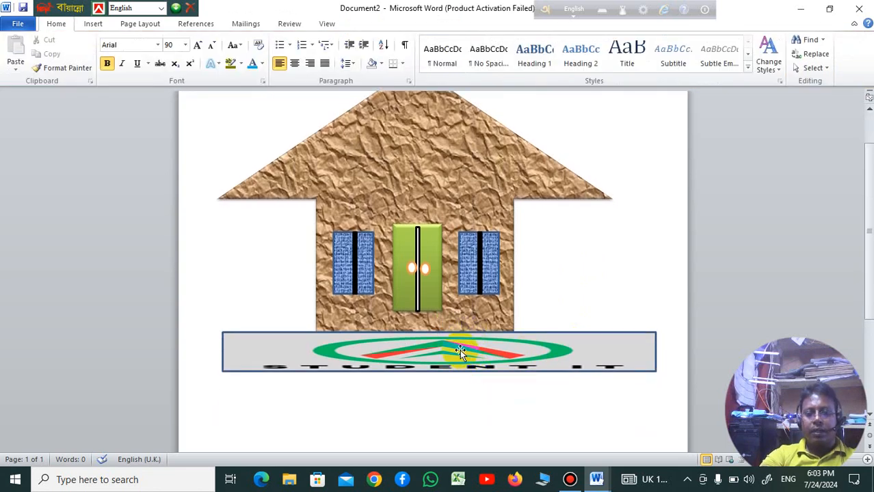
click(435, 369)
drag(438, 370, 438, 412)
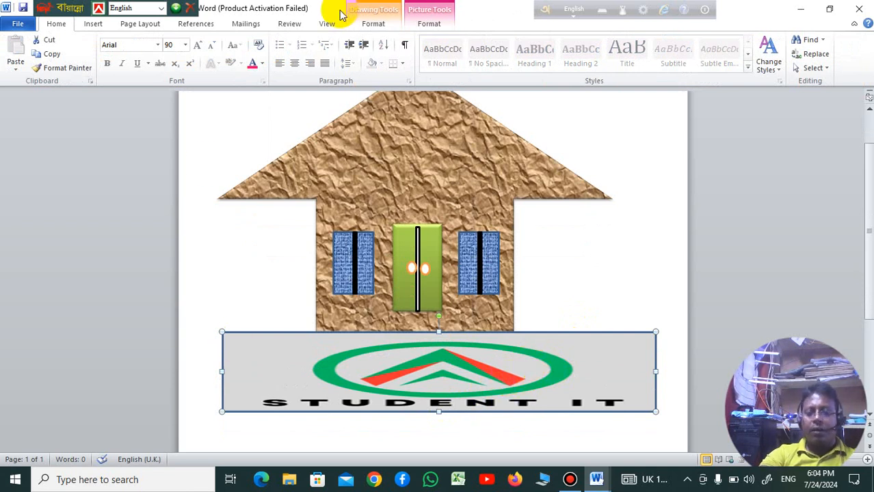
Step: Give the base rectangle the subtle grey gradient shape style and remove its outline
click(429, 25)
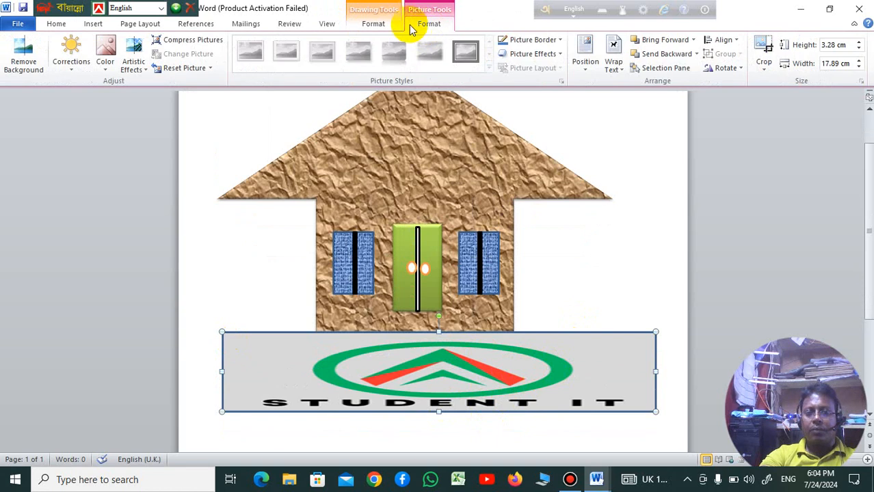
click(374, 25)
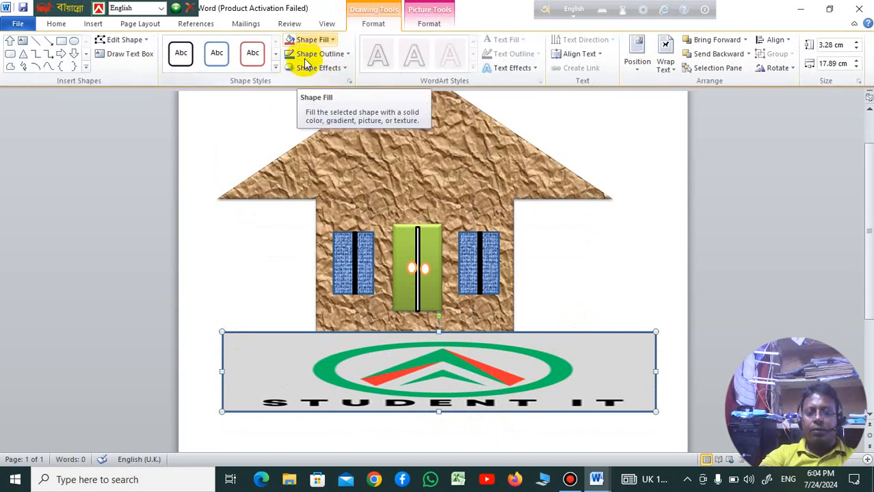
click(274, 69)
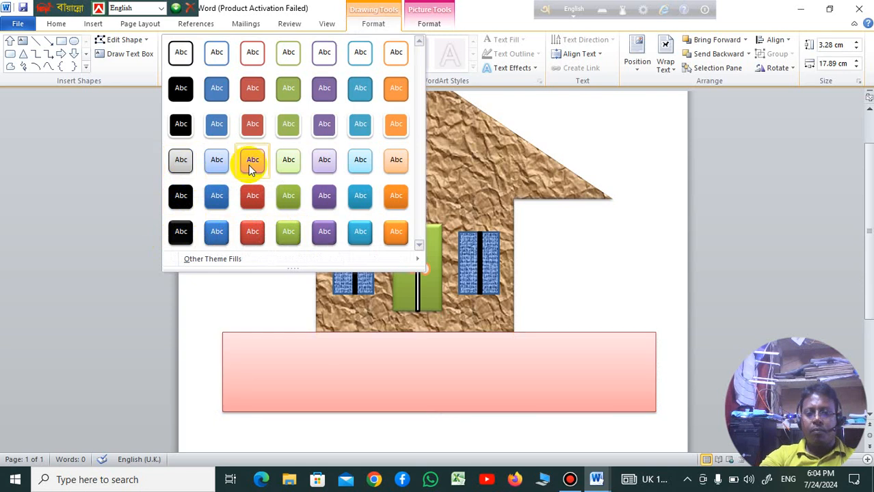
click(178, 165)
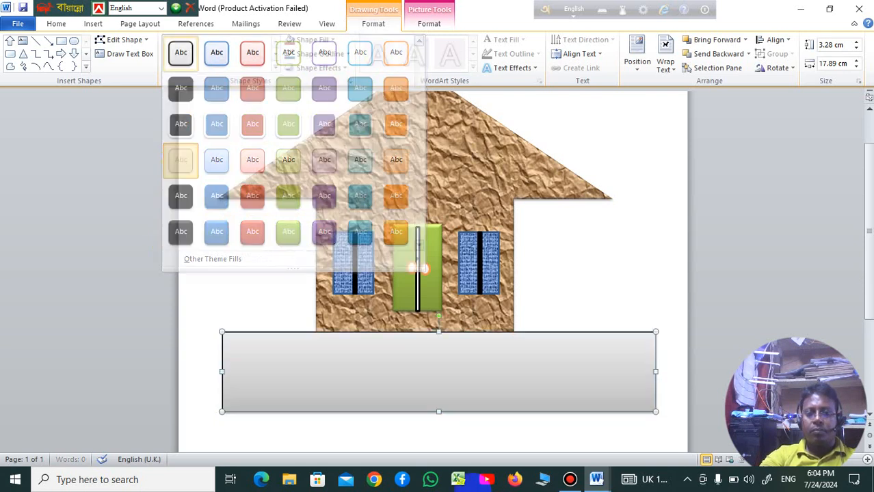
click(345, 55)
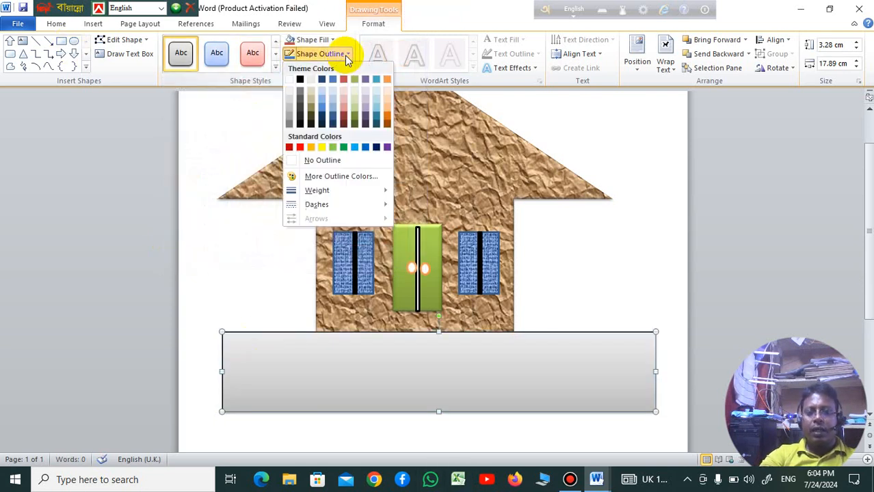
click(313, 161)
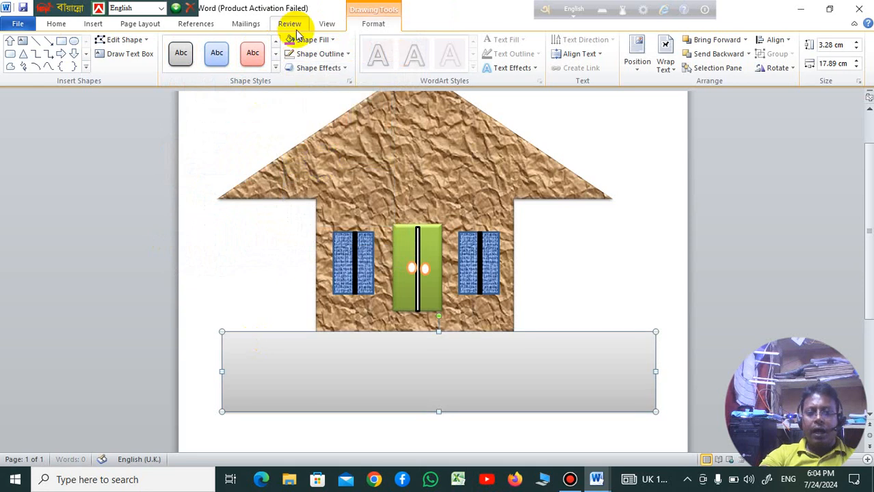
Step: Apply the first bevel preset to the base rectangle
click(344, 69)
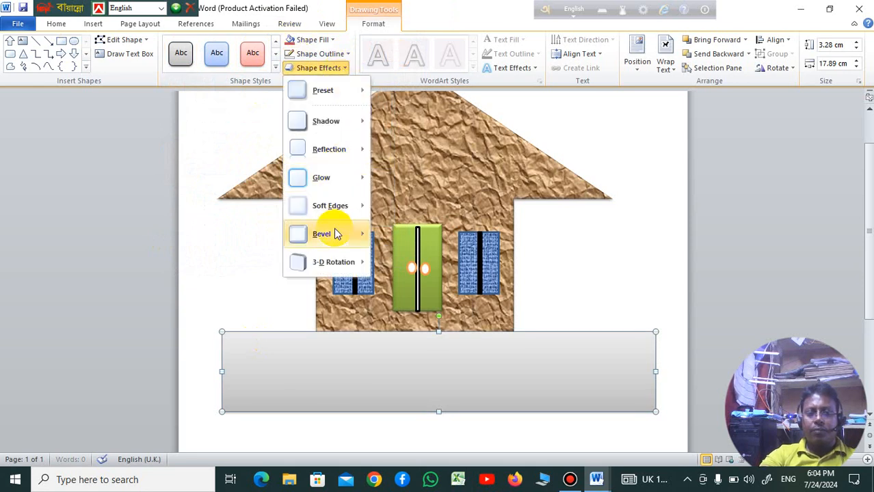
mouse_move(335, 234)
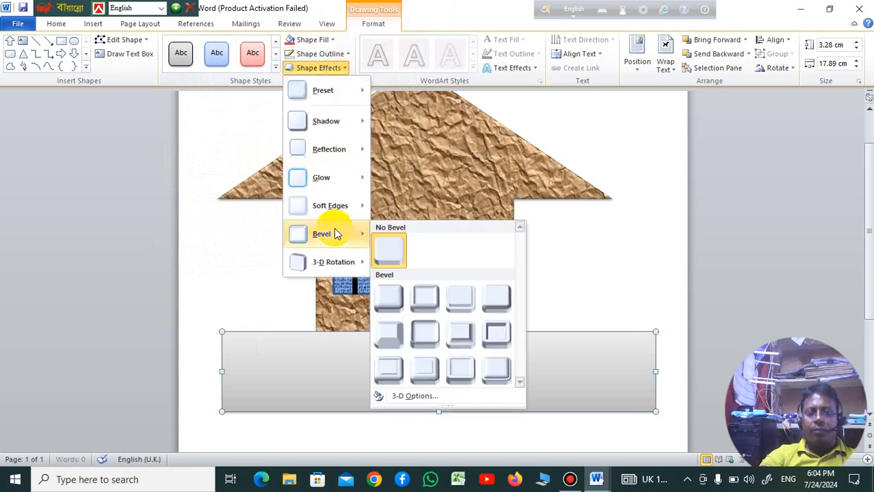
click(393, 301)
Step: Fill the house shape with the light blue water droplets texture
click(408, 173)
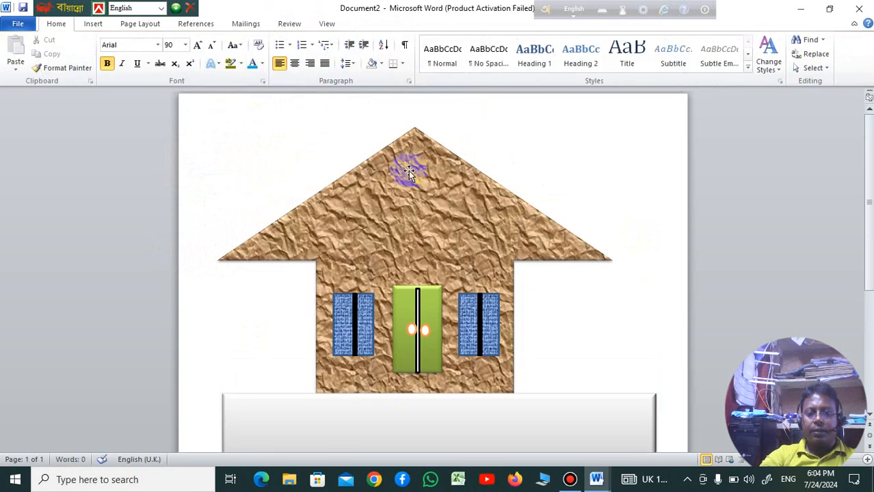
double_click(446, 194)
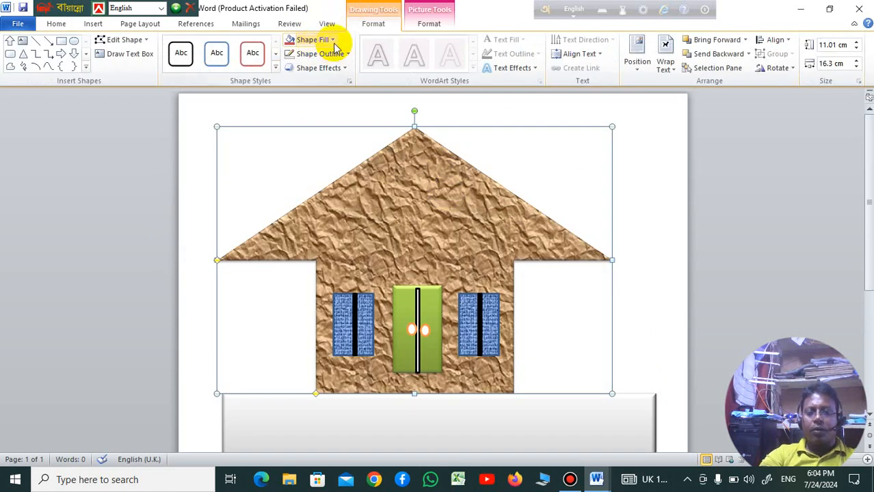
click(334, 43)
mouse_move(345, 197)
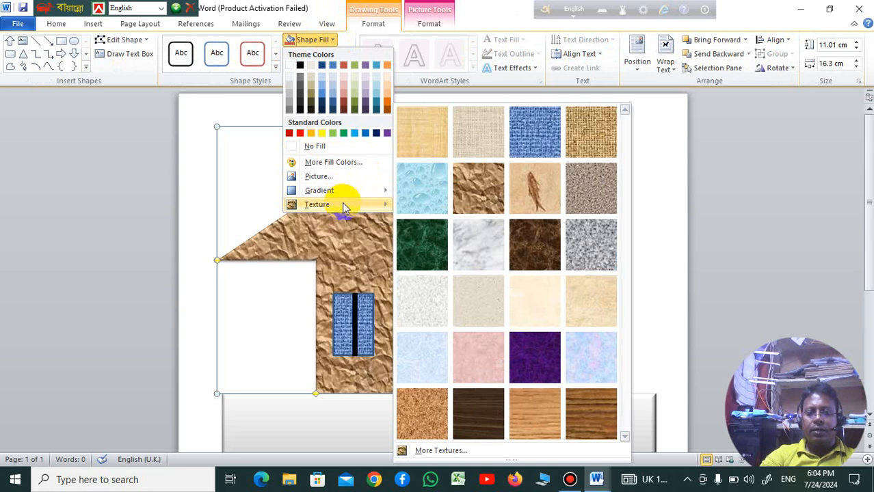
click(417, 196)
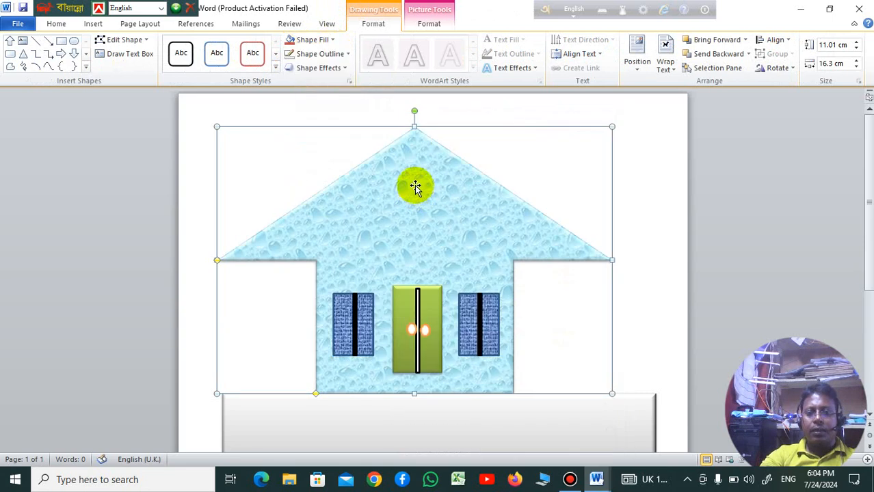
Step: Fill the house shape with the dark brown wood-grain texture and deselect it
click(335, 41)
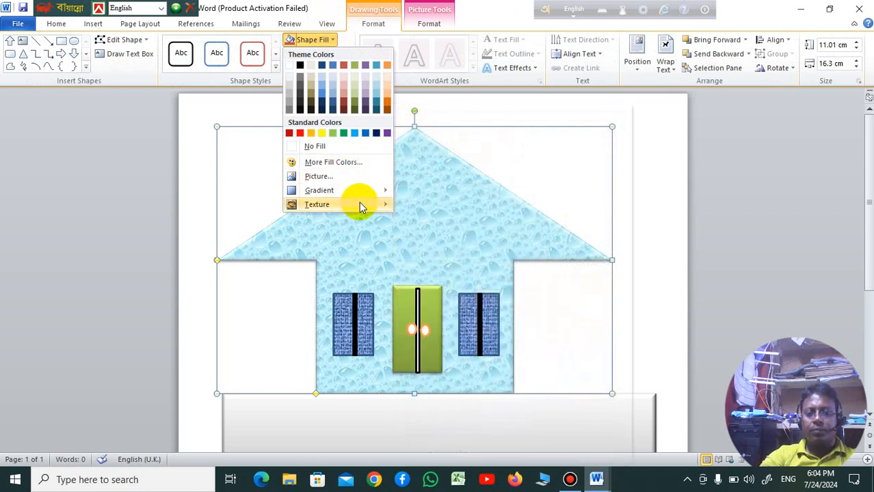
mouse_move(361, 205)
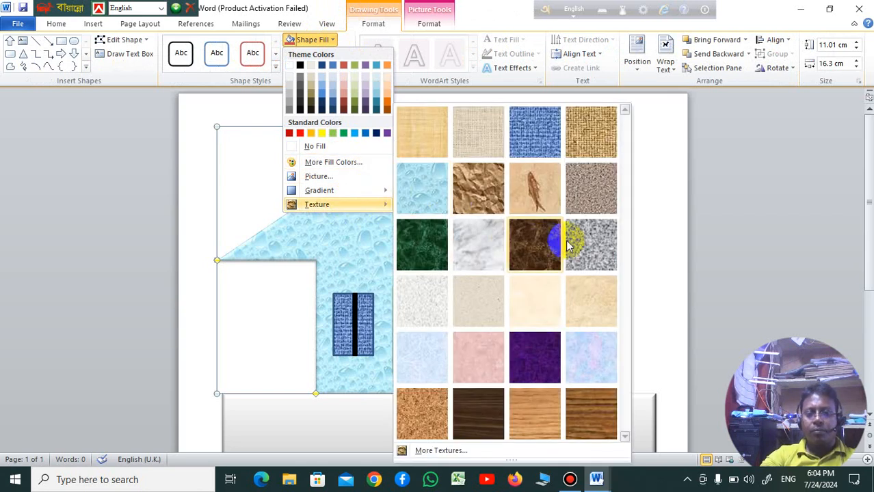
click(602, 419)
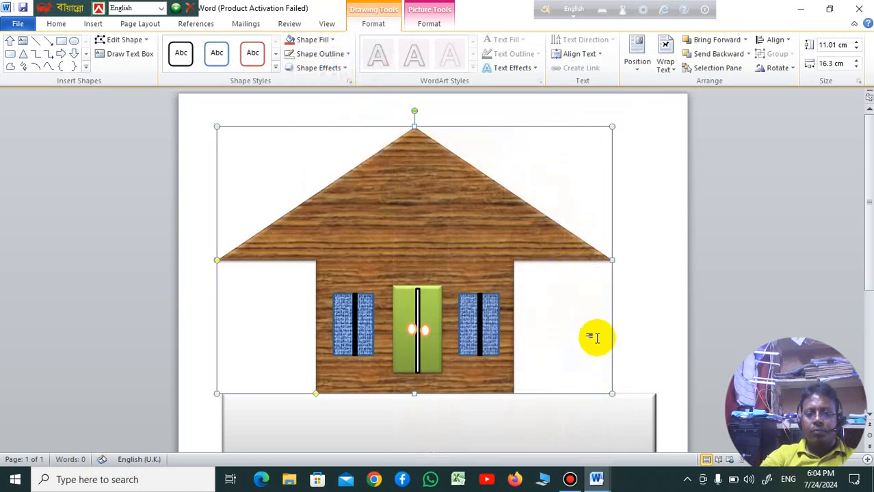
click(624, 336)
scroll(621, 342, down, 3)
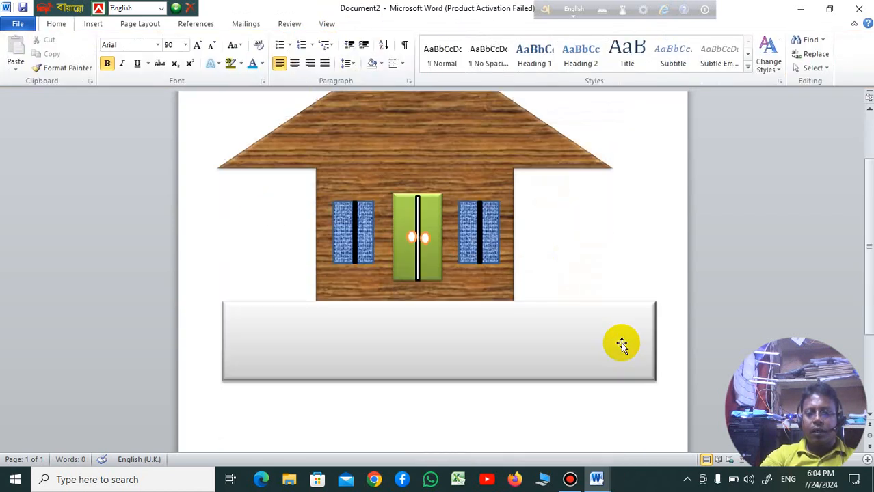
click(504, 350)
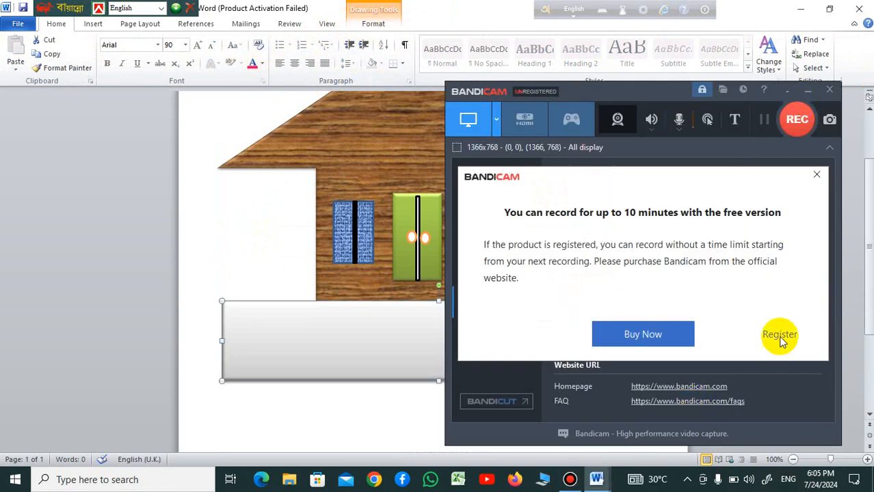
click(662, 333)
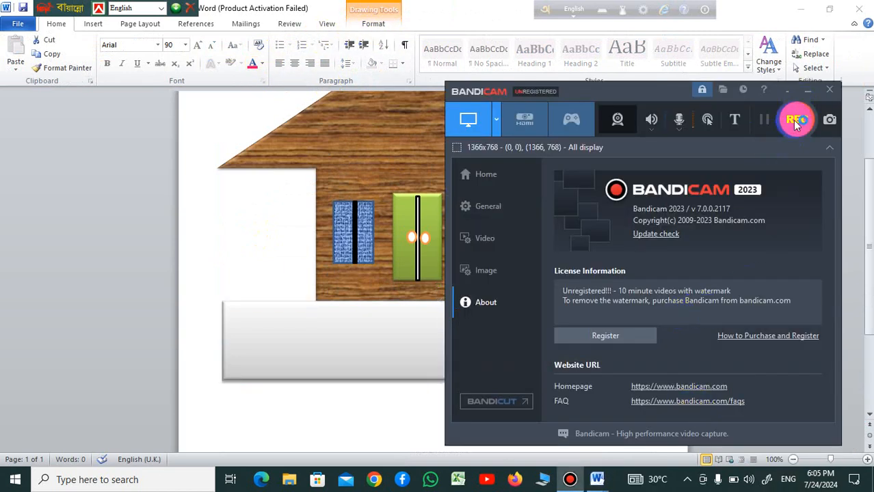
click(809, 91)
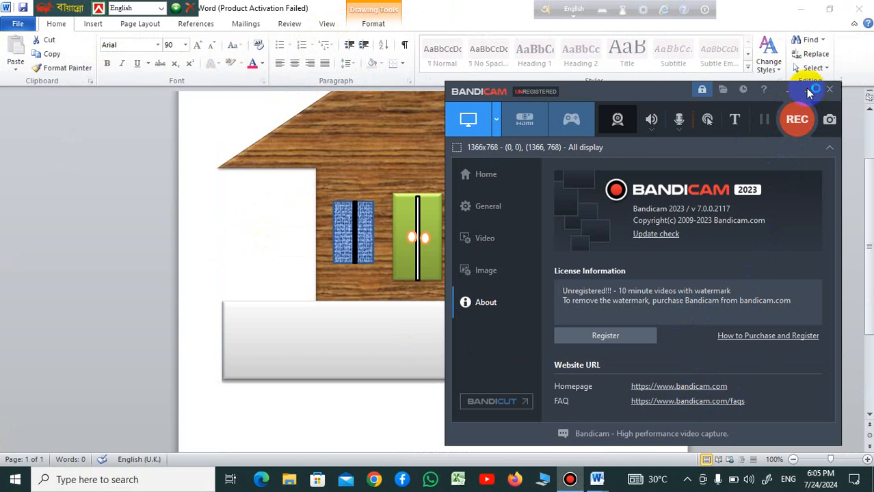
click(166, 230)
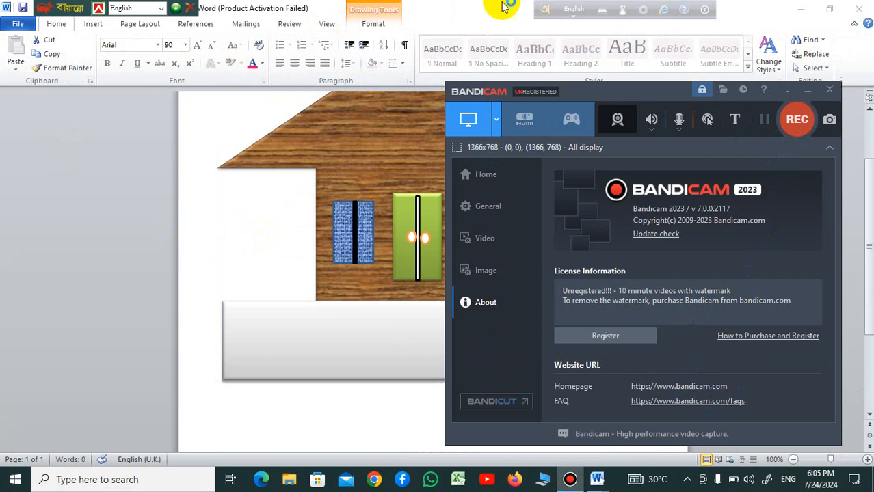
Step: Give the base rectangle under the house the intense purple shape style from the last row of presets
click(811, 95)
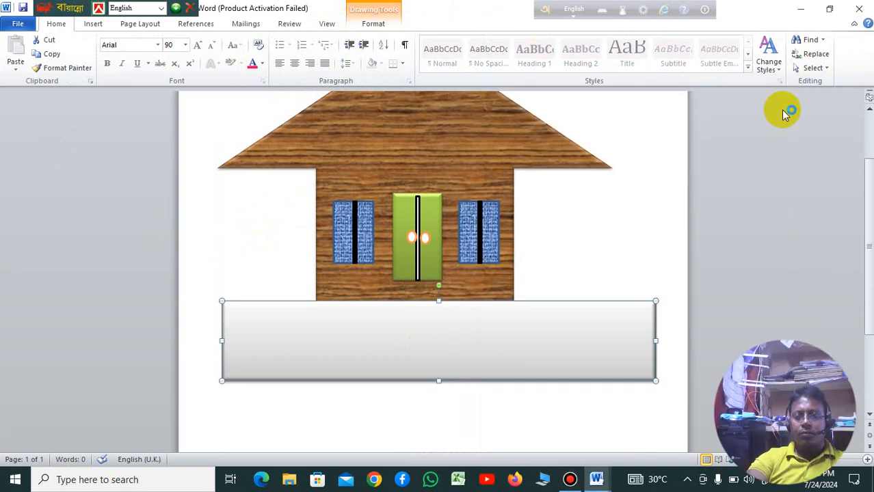
click(374, 26)
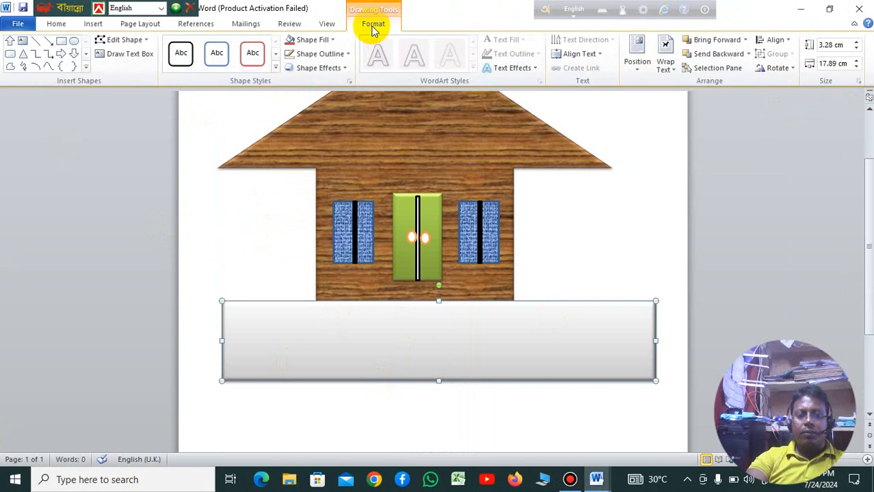
click(272, 72)
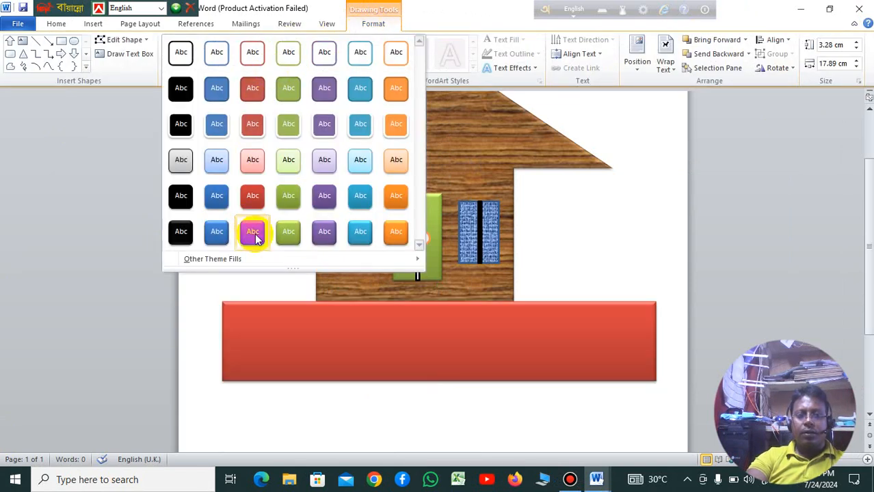
click(325, 233)
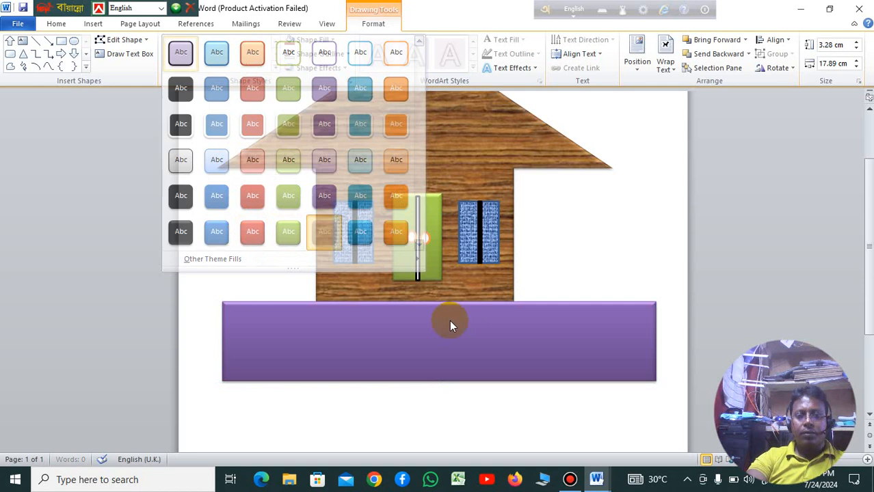
Step: Shift the purple base rectangle slightly to the left so it sits centred beneath the house
scroll(552, 333, up, 3)
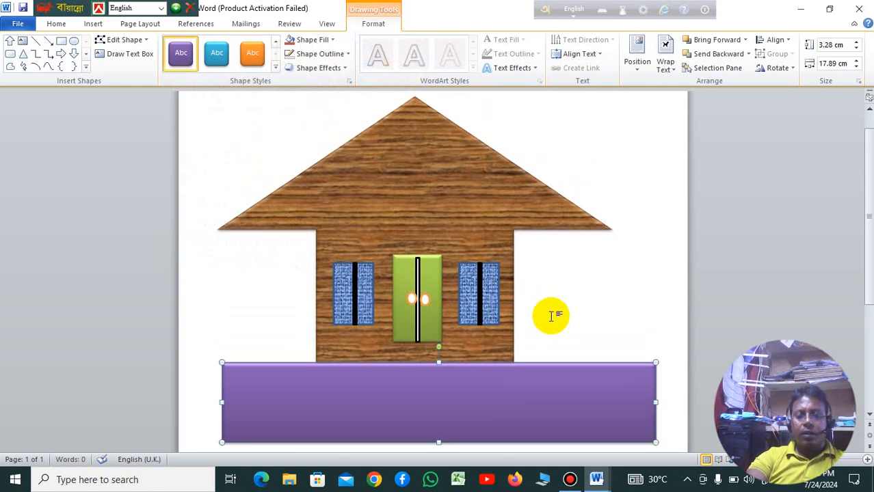
scroll(535, 358, down, 2)
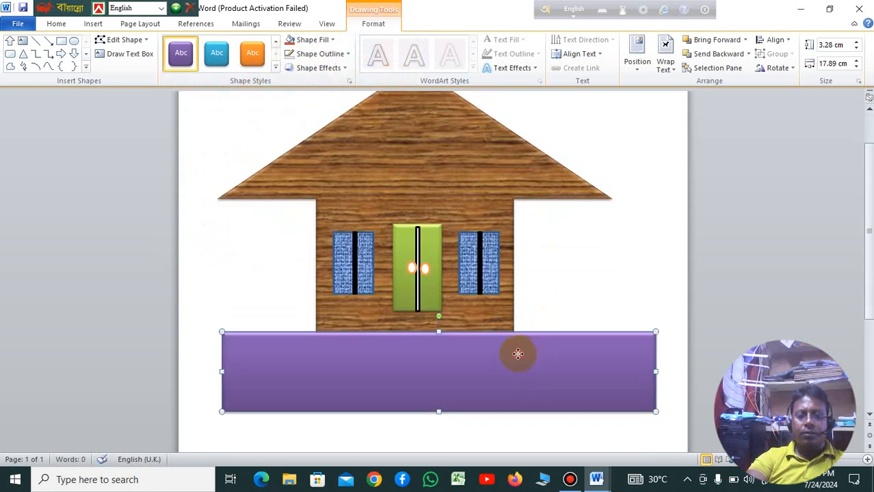
drag(517, 352, 502, 356)
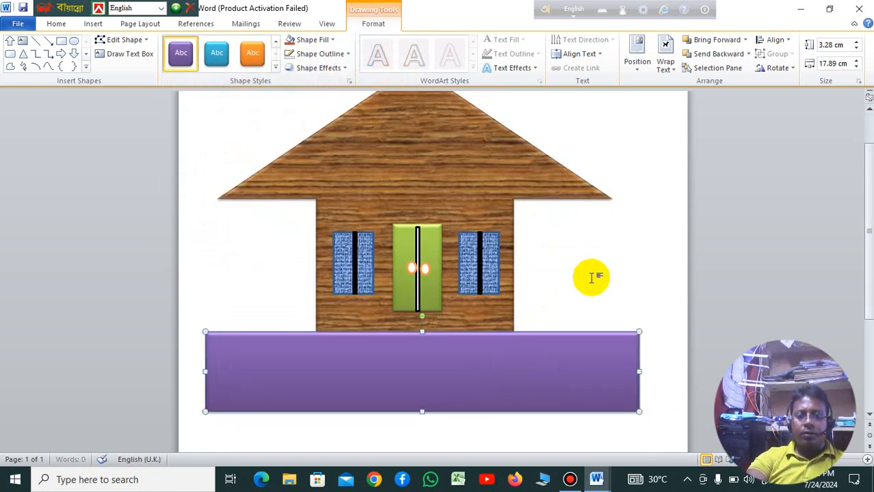
scroll(587, 281, up, 1)
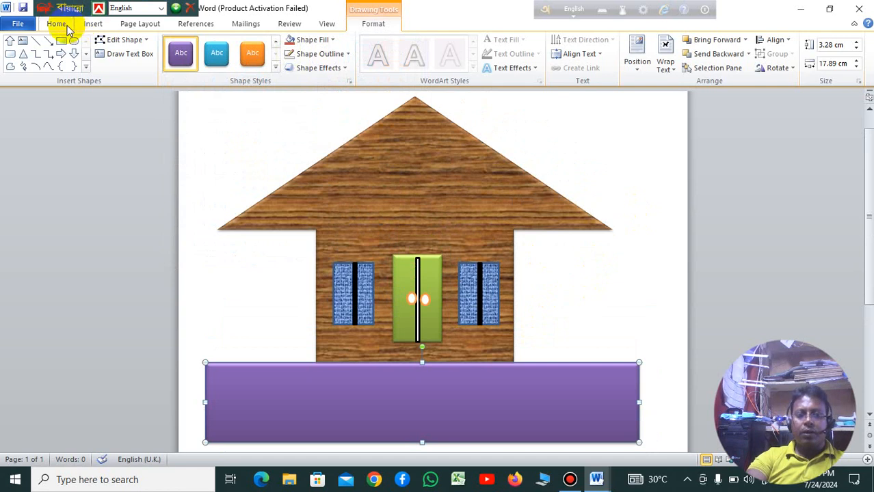
Step: Draw a nameplate rectangle about 6.35 cm wide and 1.32 cm high across the middle of the roof
click(93, 24)
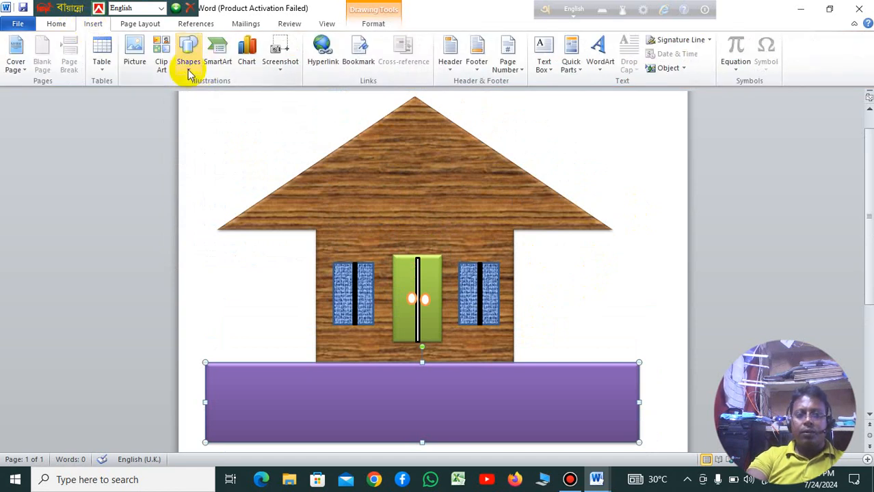
click(190, 69)
click(235, 95)
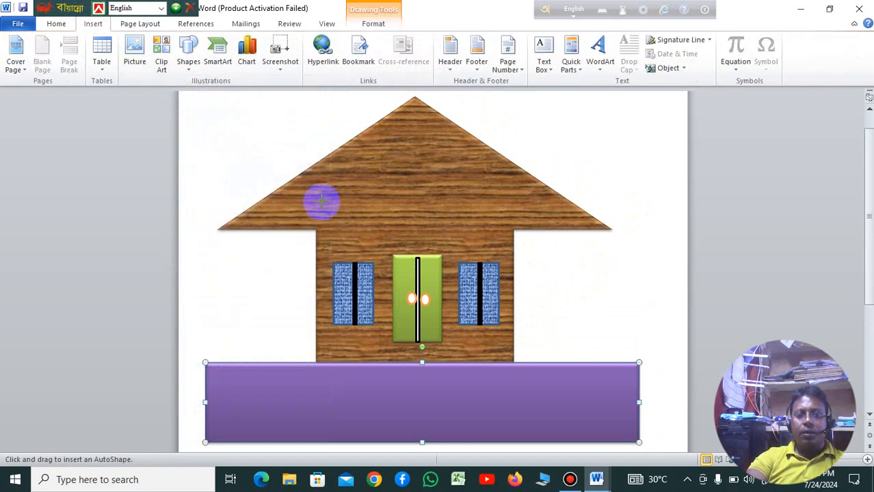
drag(348, 173, 458, 192)
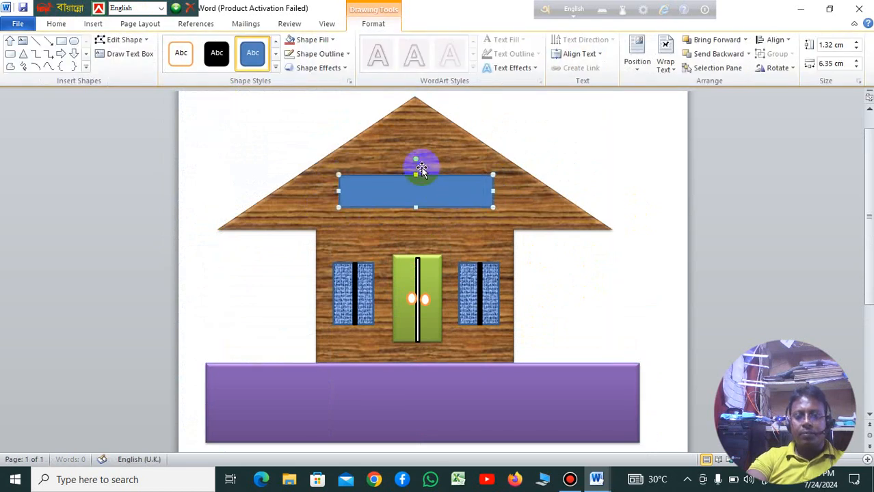
Step: Give the roof rectangle the white-filled, blue-outlined shape style and remove its outline
click(275, 66)
click(214, 56)
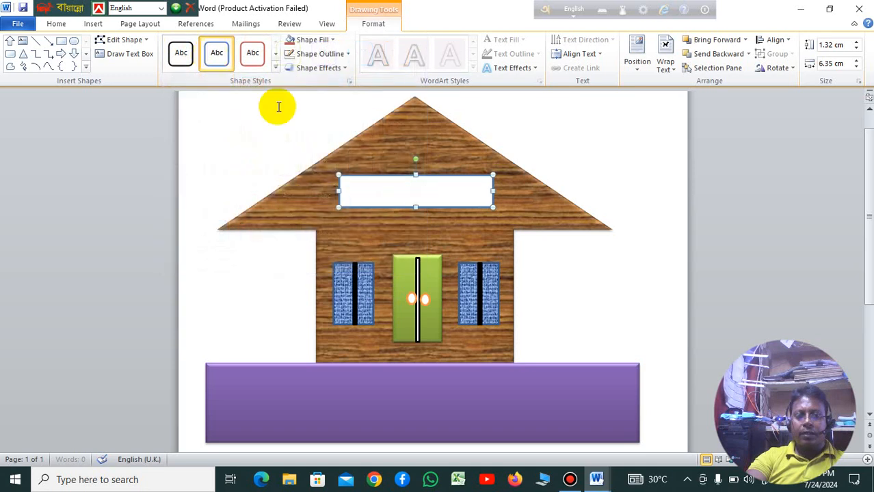
click(349, 55)
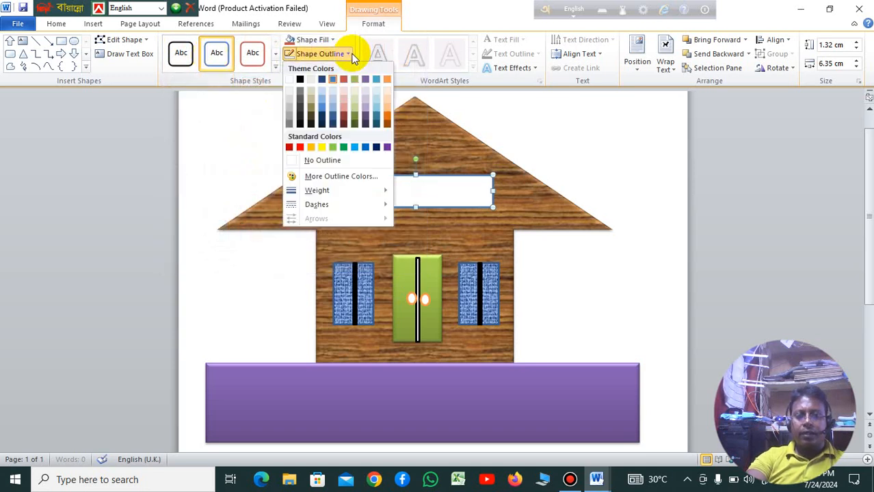
click(331, 161)
click(510, 264)
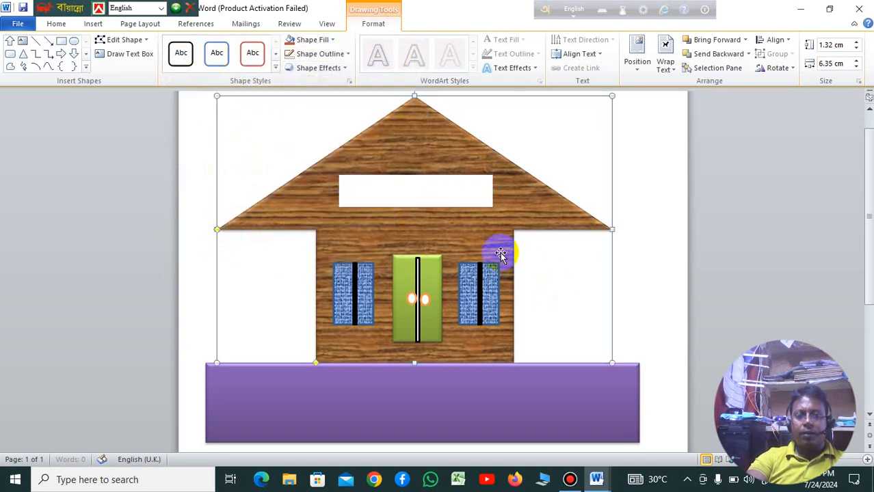
Step: Start adding text inside the white roof rectangle and switch the typing language to Bangla
click(444, 198)
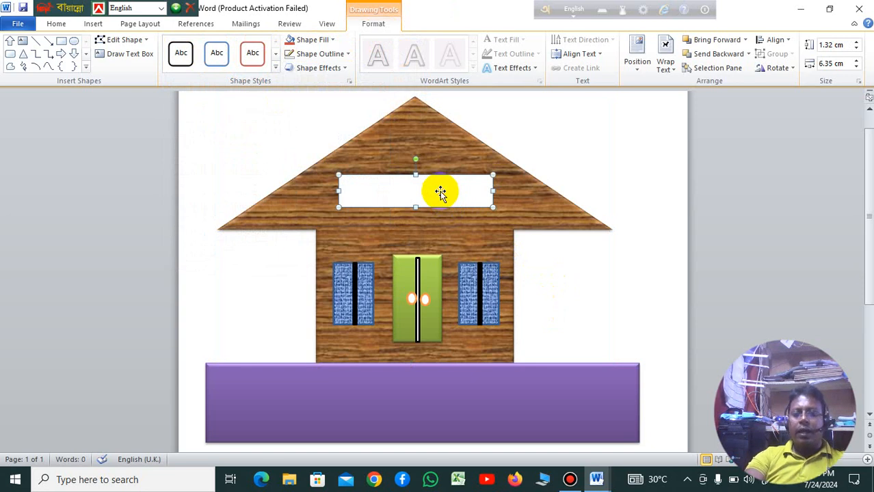
right_click(440, 191)
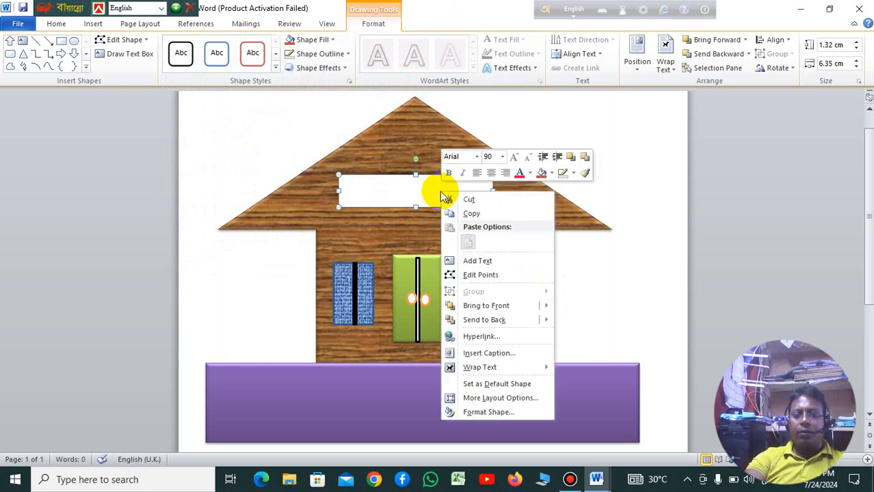
click(493, 266)
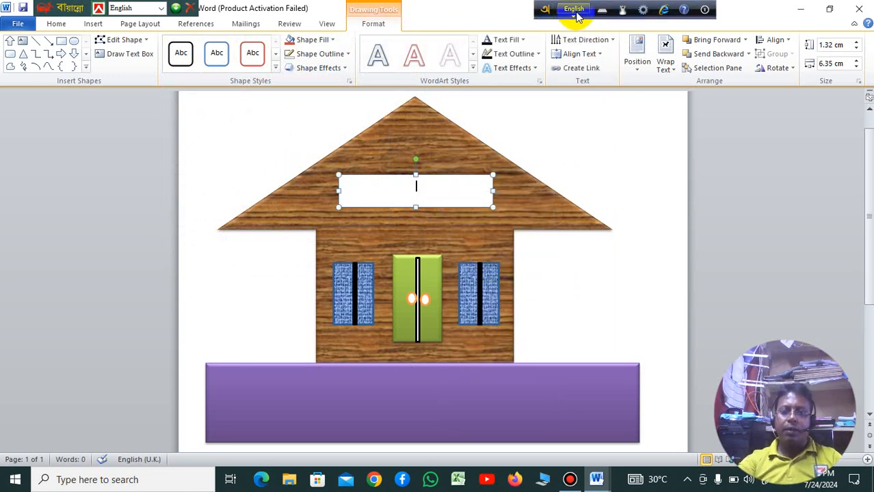
click(576, 15)
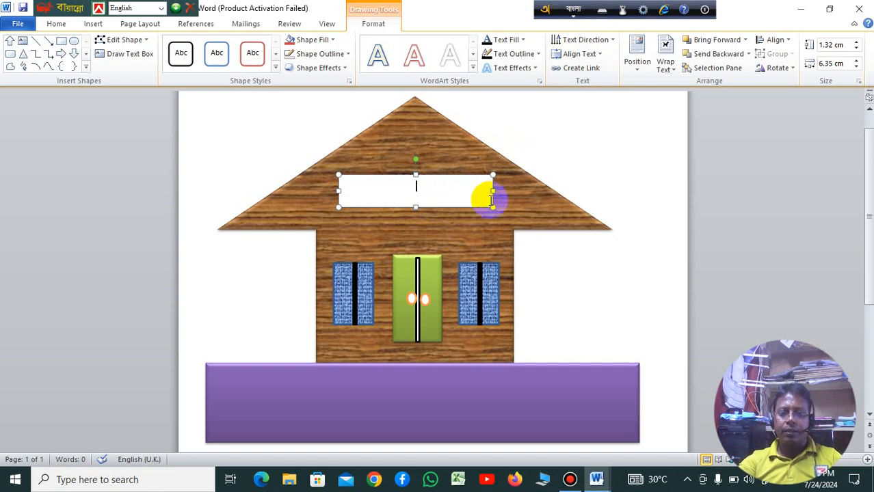
text(s)
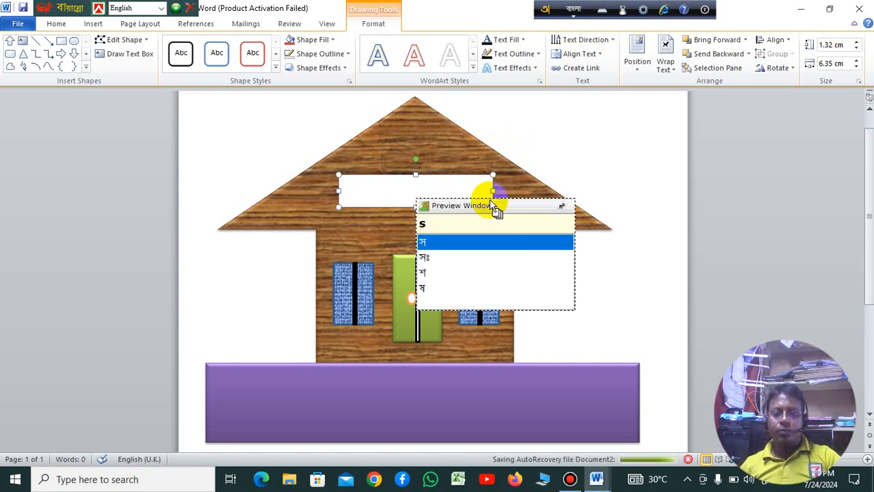
click(443, 245)
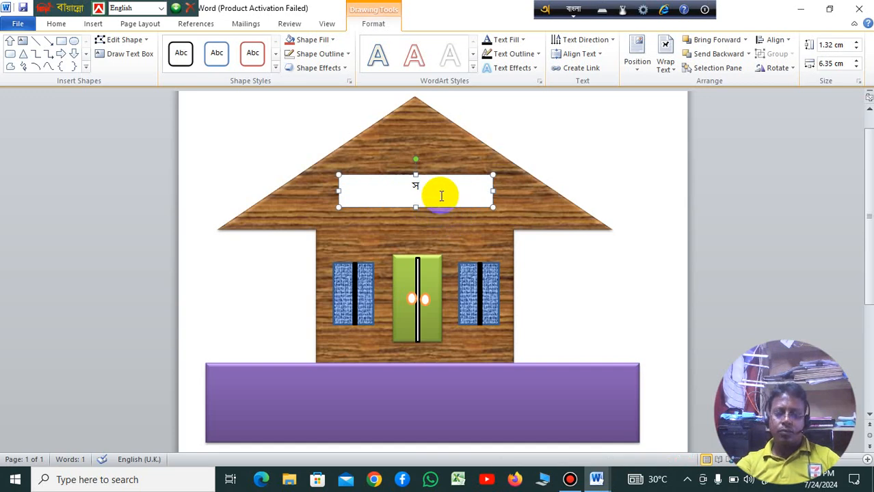
text(oo)
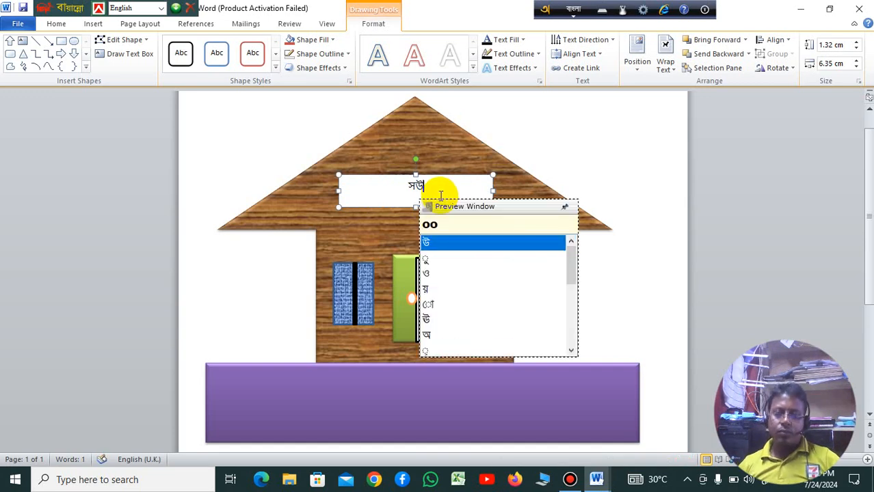
key(BackSpace)
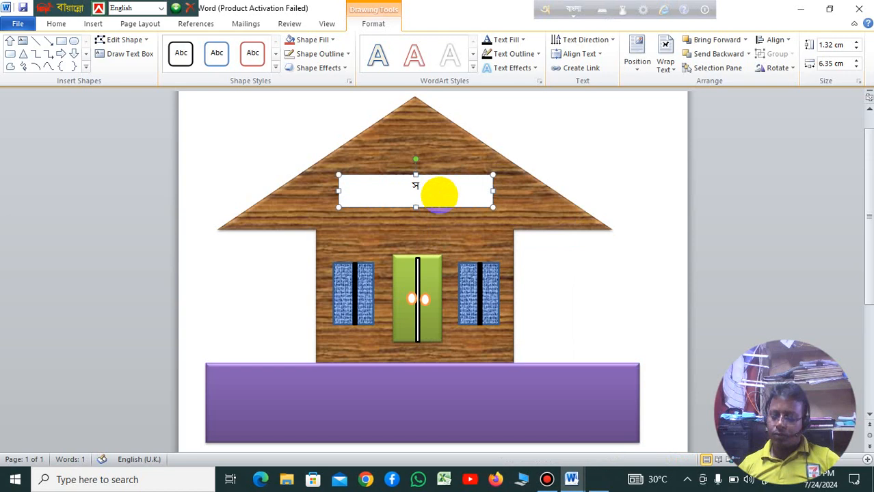
key(BackSpace)
Step: Enter the first word of the house name, a first name in Bangla, in the roof rectangle
text(s)
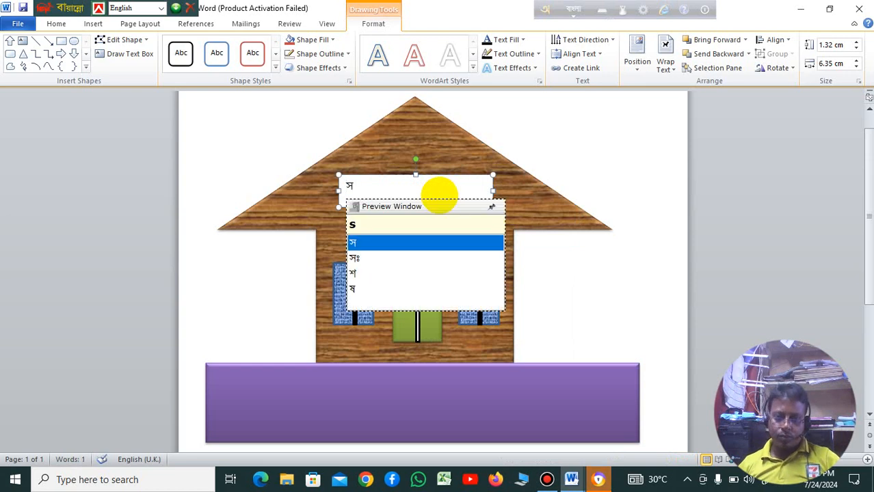
text(oo)
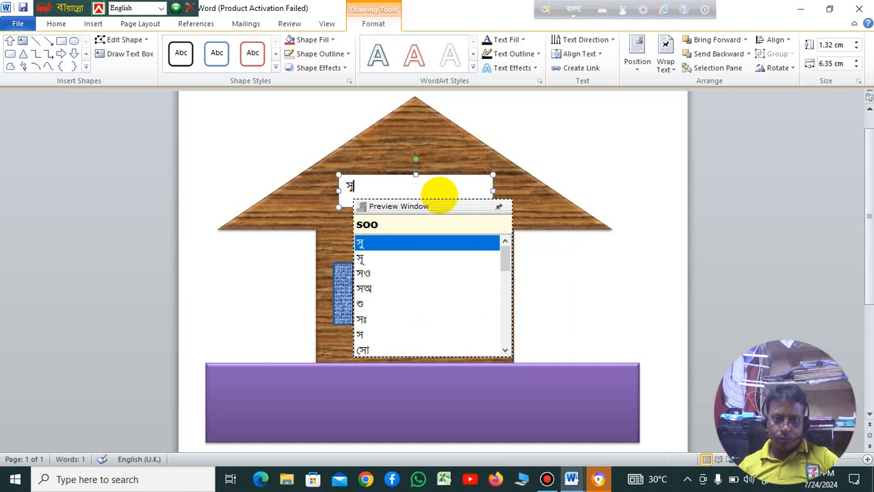
text(mag)
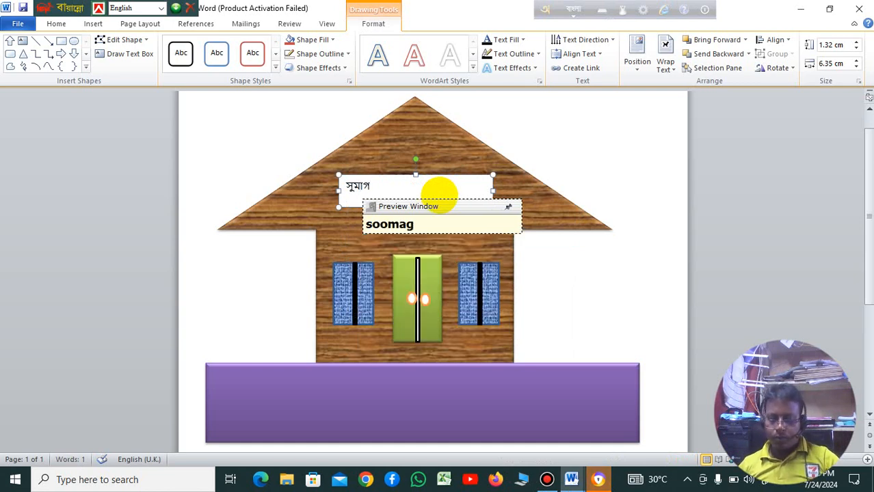
key(BackSpace)
key(BackSpace)
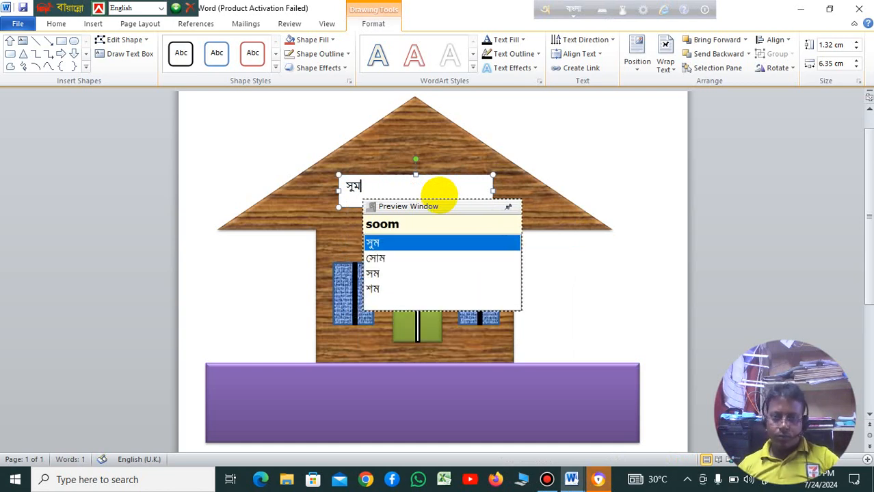
key(BackSpace)
text(ma)
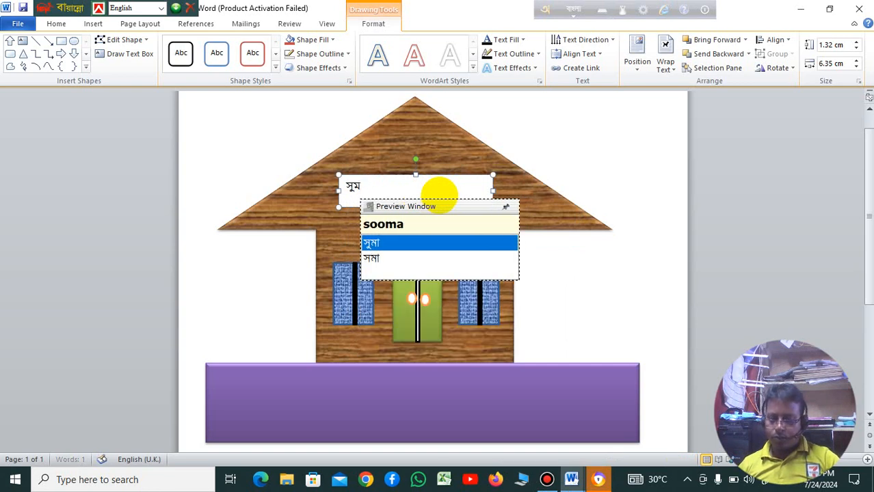
text(iya)
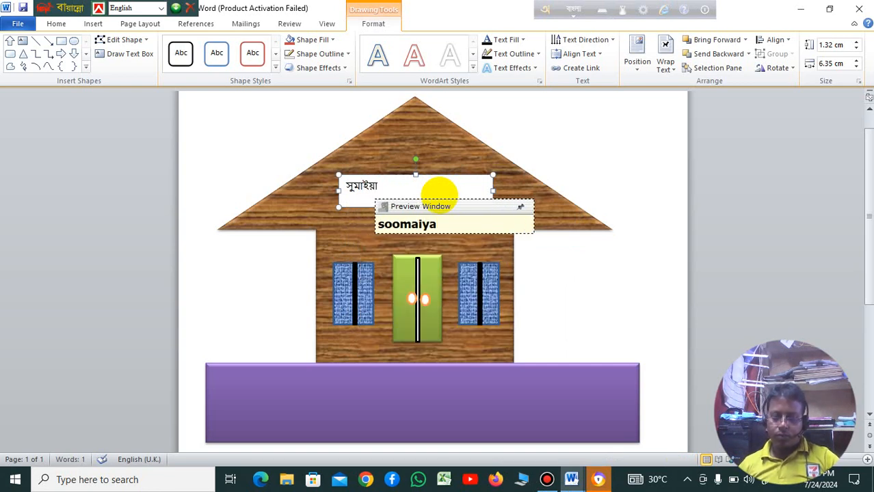
key(space)
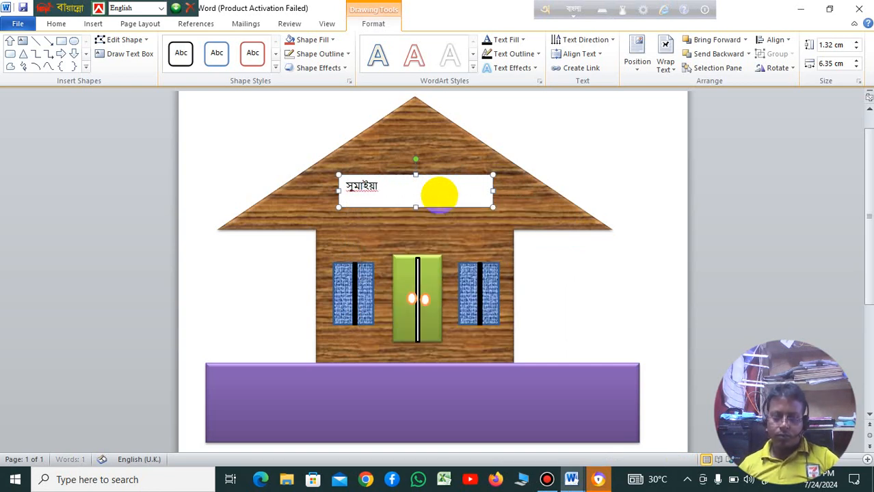
Step: Add ভিলা as the second word of the house name and switch the typing language back to English
text(vi)
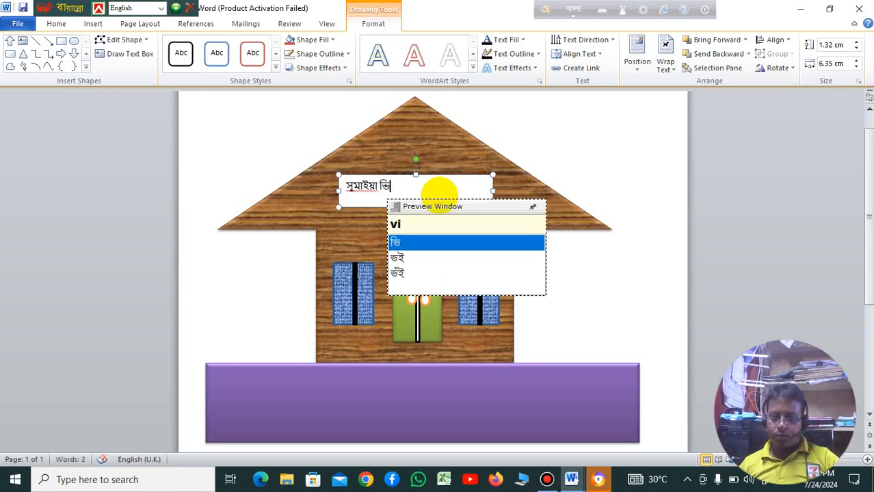
text(la)
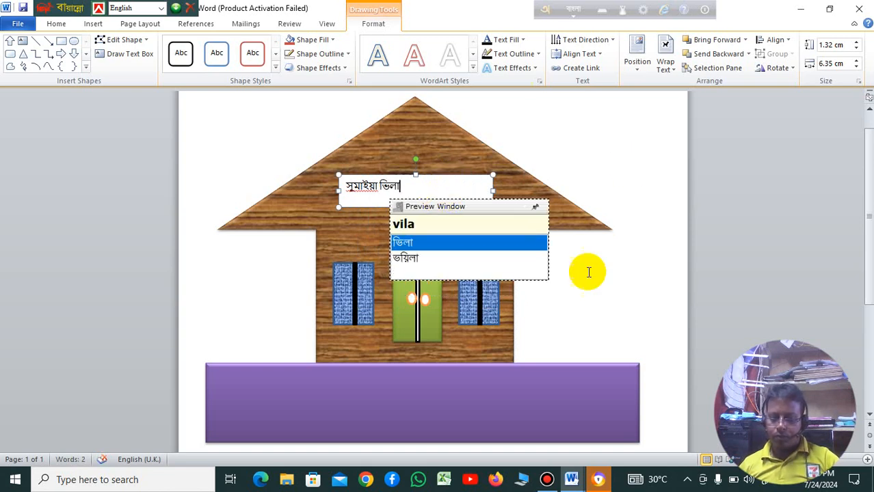
click(575, 9)
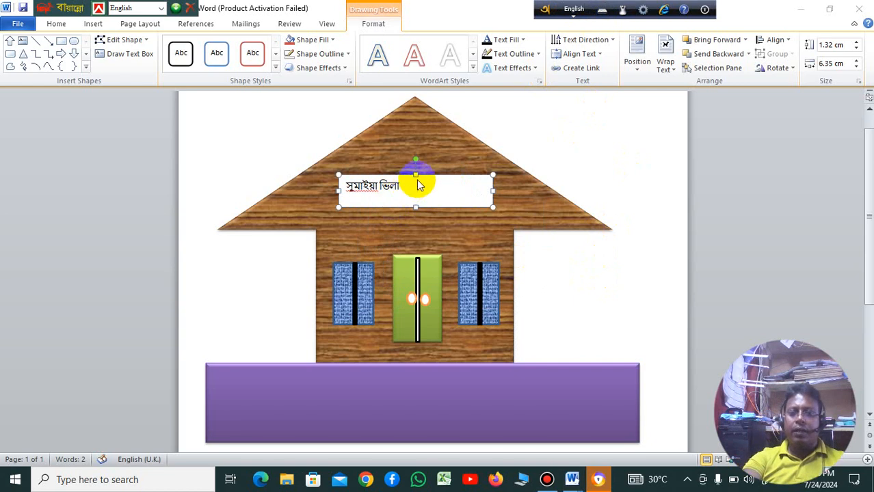
Step: Enlarge the house name text in the roof rectangle to 20 pt
drag(414, 189, 333, 185)
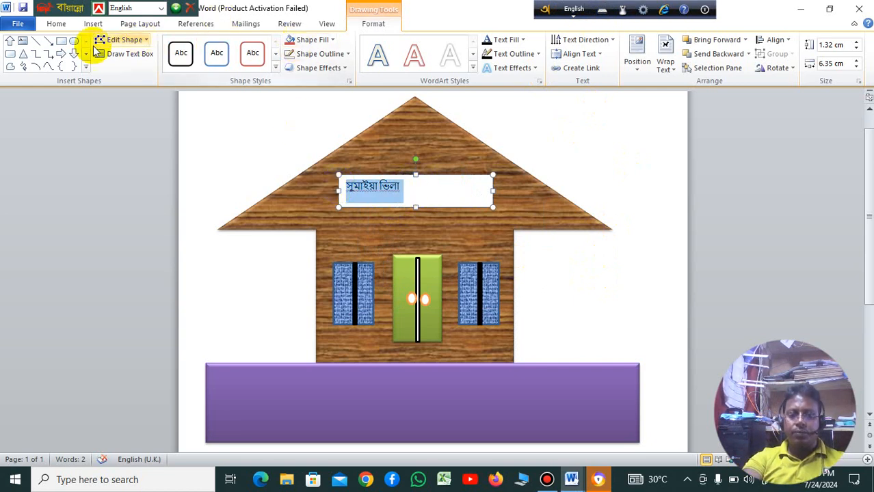
click(58, 24)
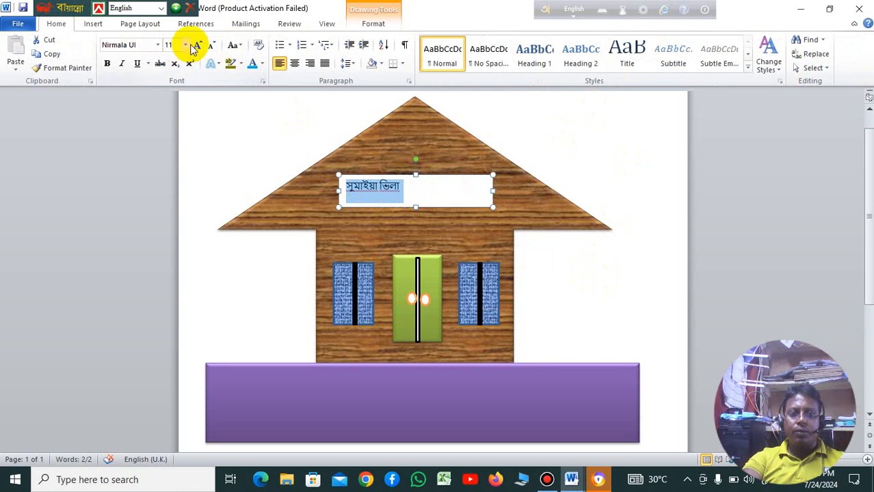
click(198, 45)
click(198, 45)
click(198, 45)
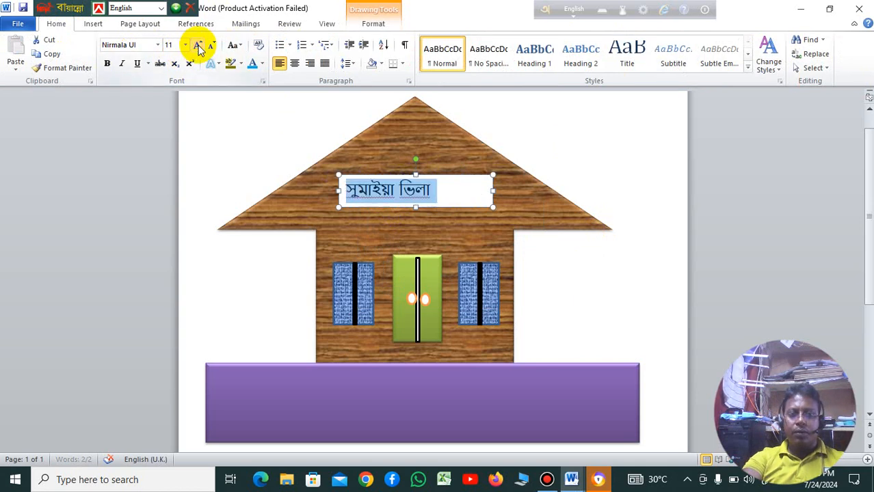
click(198, 45)
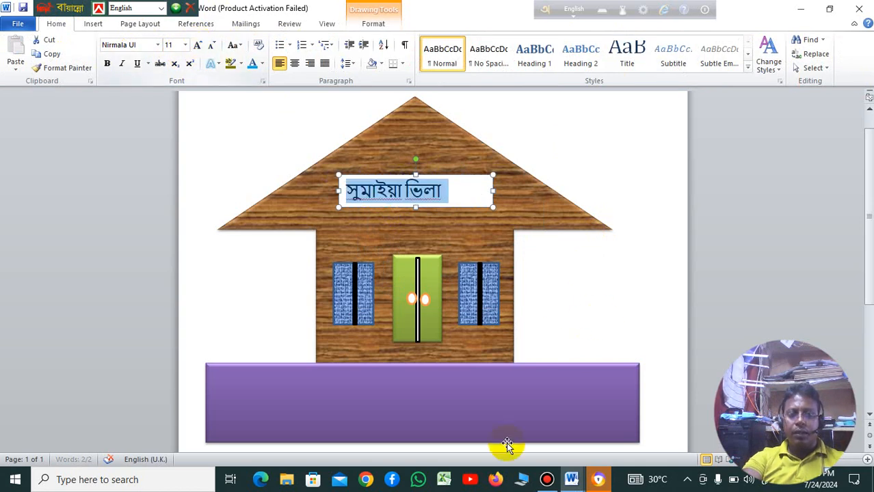
Step: Narrow the white nameplate rectangle from its right side so it fits closely around the house name
click(532, 213)
click(465, 187)
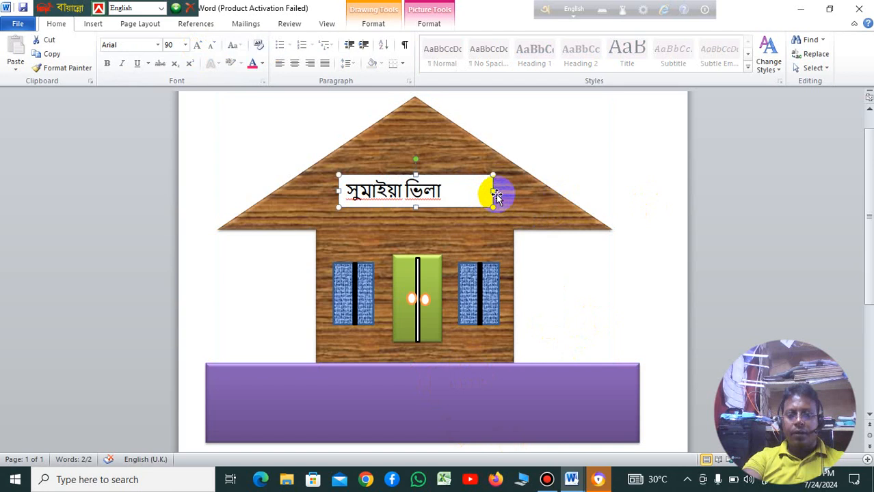
drag(494, 192, 451, 191)
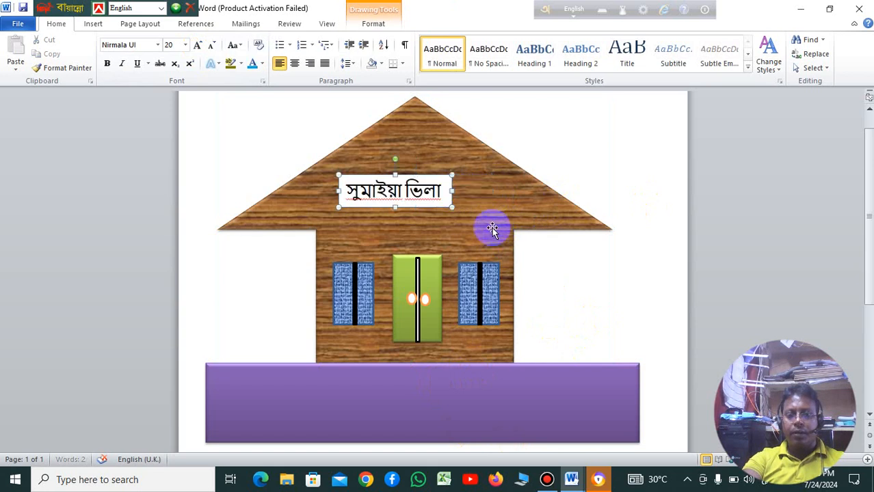
click(463, 197)
click(446, 192)
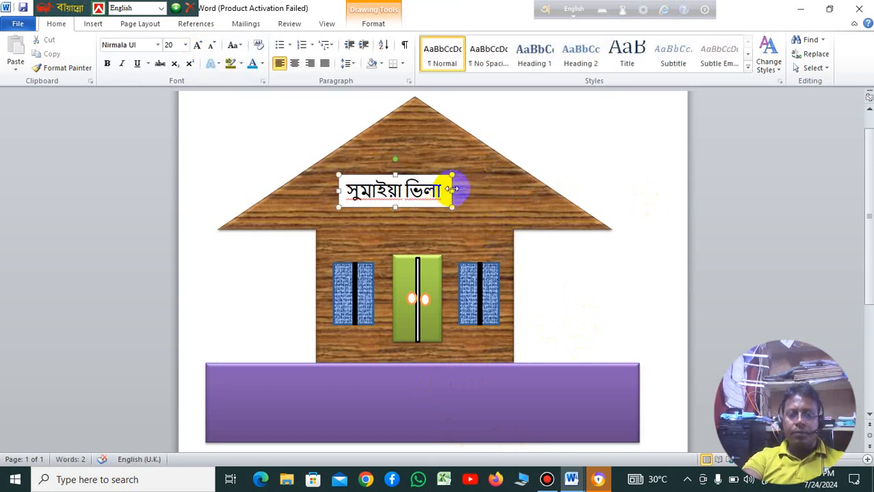
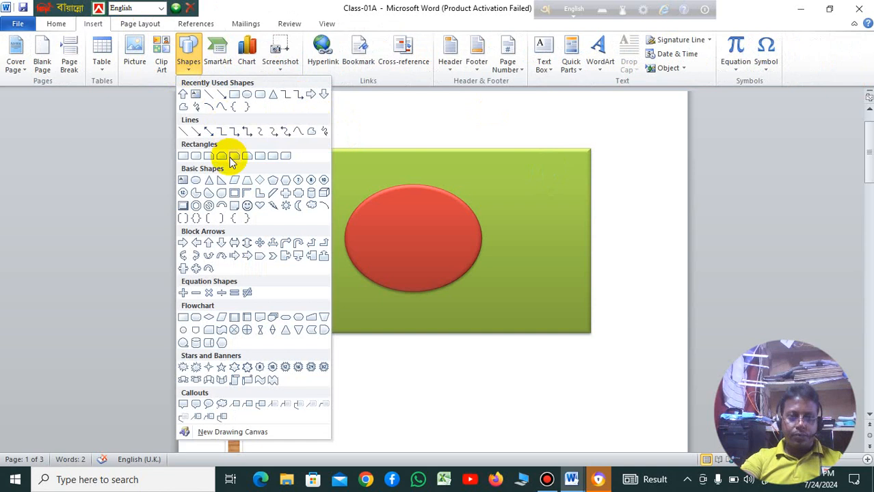
Step: Draw a slim closed curve, about 2.3 cm wide and 1.39 cm high, across the upper flagpole and flag edge, styled white with a black outline
click(220, 108)
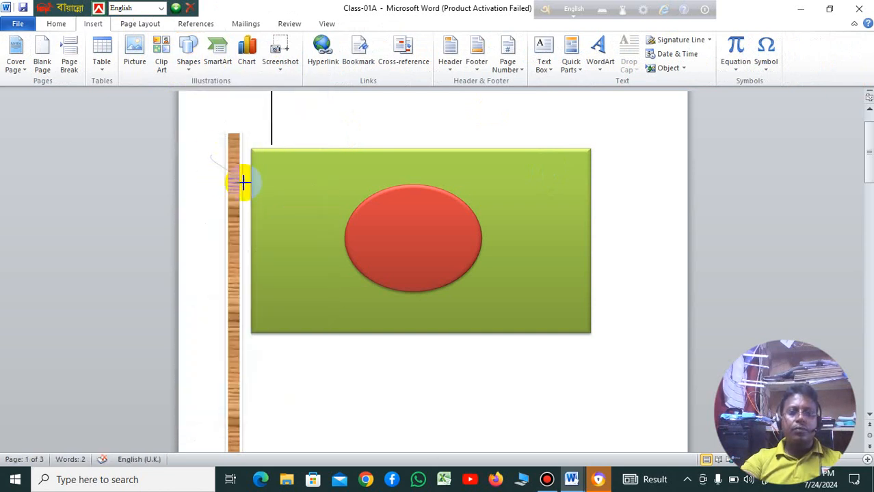
mouse_move(263, 175)
mouse_down()
mouse_move(220, 151)
mouse_move(201, 155)
mouse_move(220, 34)
mouse_move(215, 57)
mouse_move(186, 61)
mouse_move(228, 143)
mouse_move(213, 155)
mouse_move(208, 145)
mouse_up()
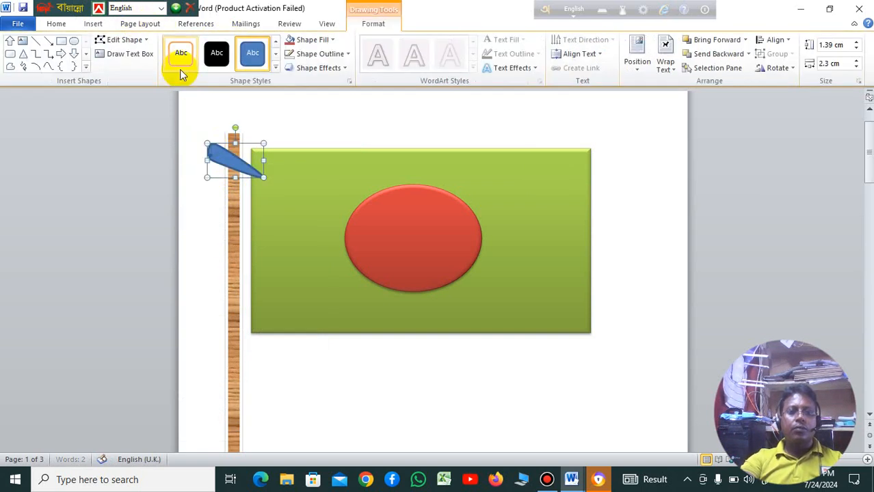
click(275, 68)
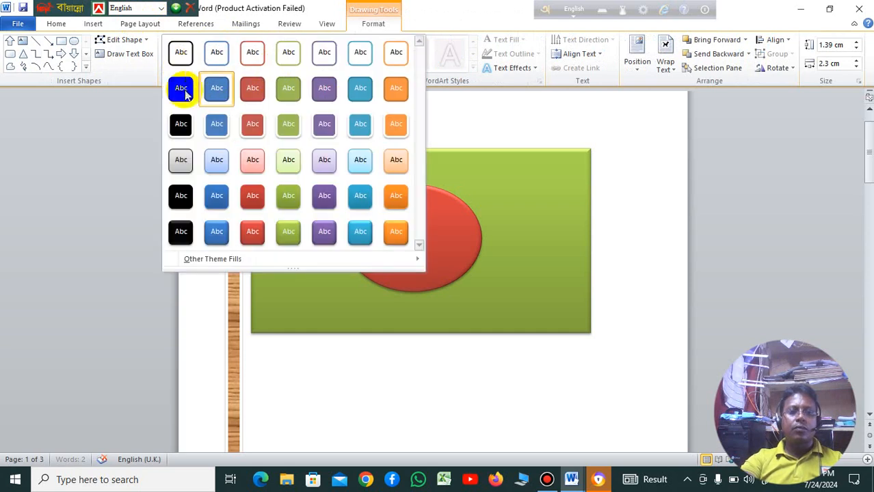
click(178, 54)
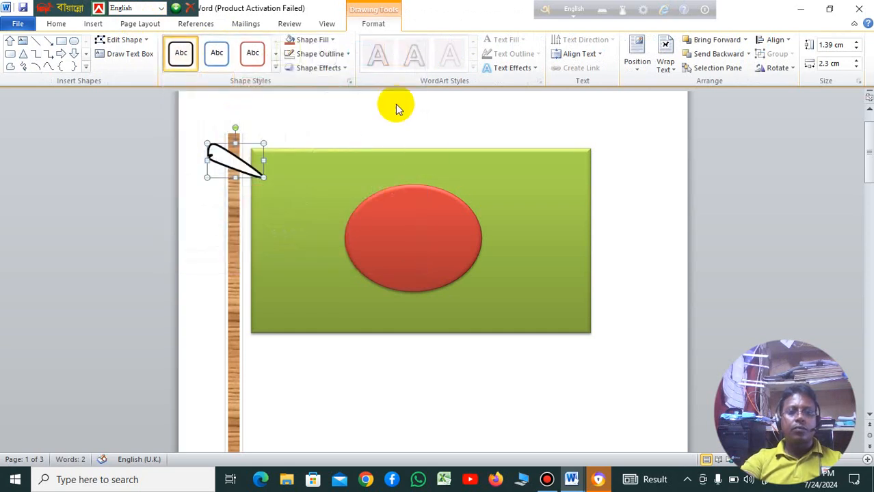
click(398, 104)
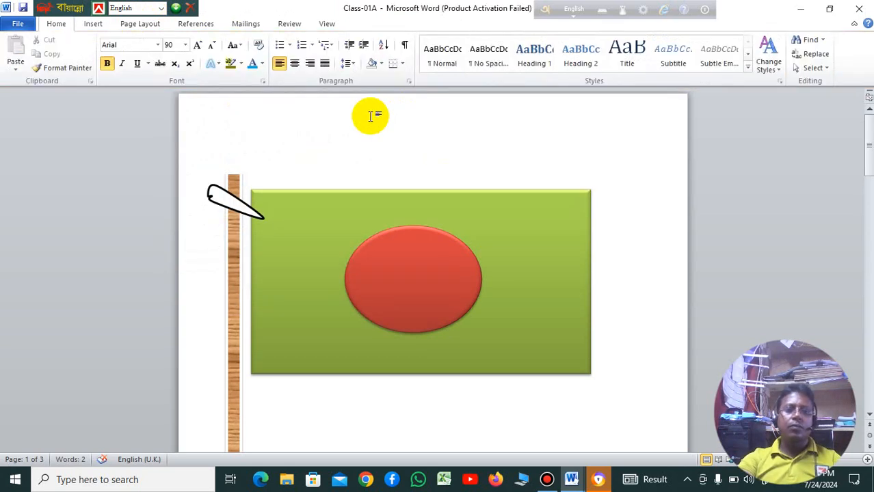
Step: Bring the white curve on the flagpole forward one level, and delete it
click(247, 210)
right_click(247, 210)
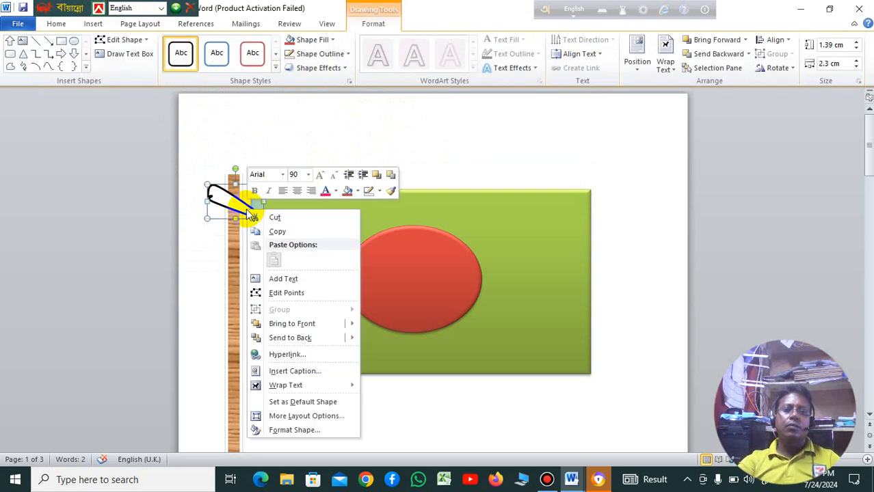
mouse_move(308, 330)
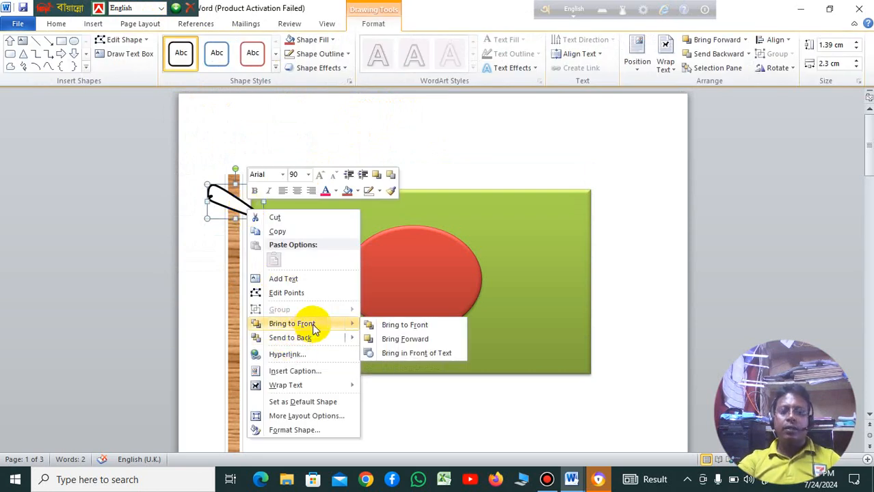
click(428, 340)
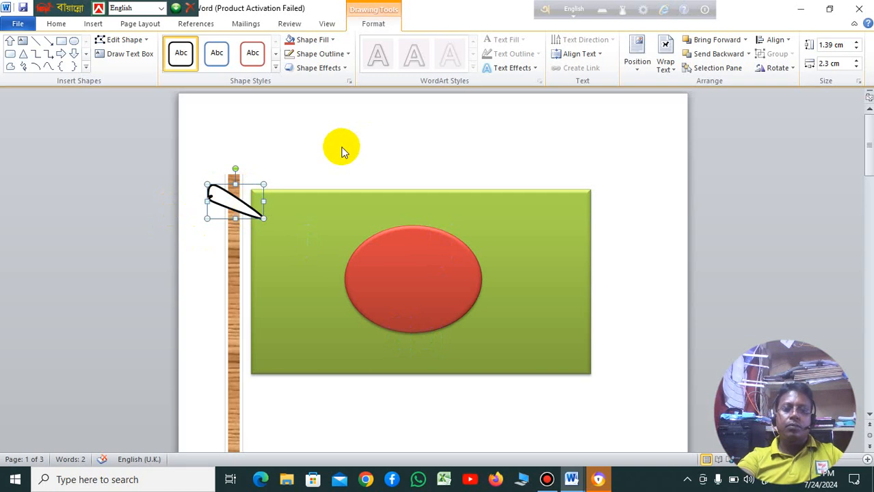
key(Delete)
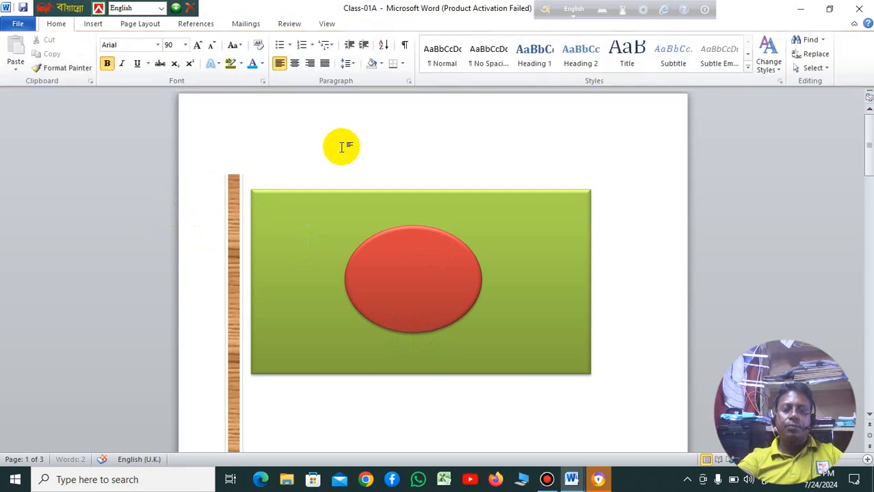
Step: Try to connect the flagpole to the flag with a short straight line
click(96, 28)
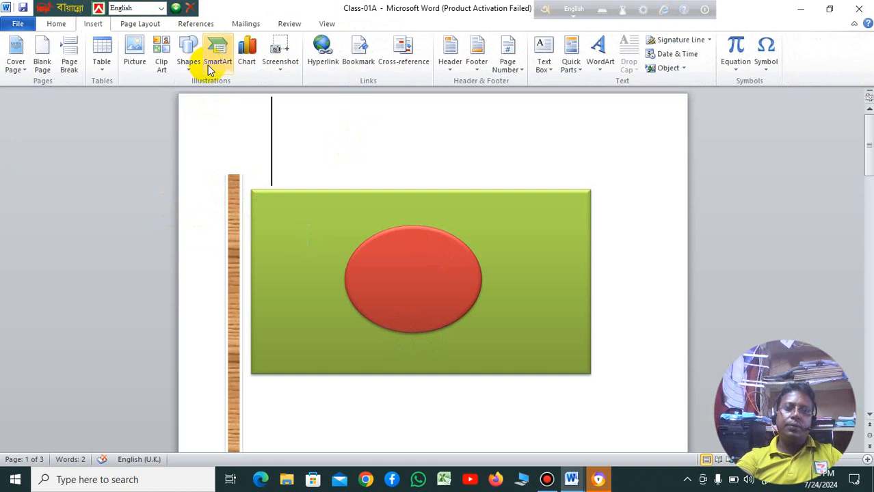
click(195, 71)
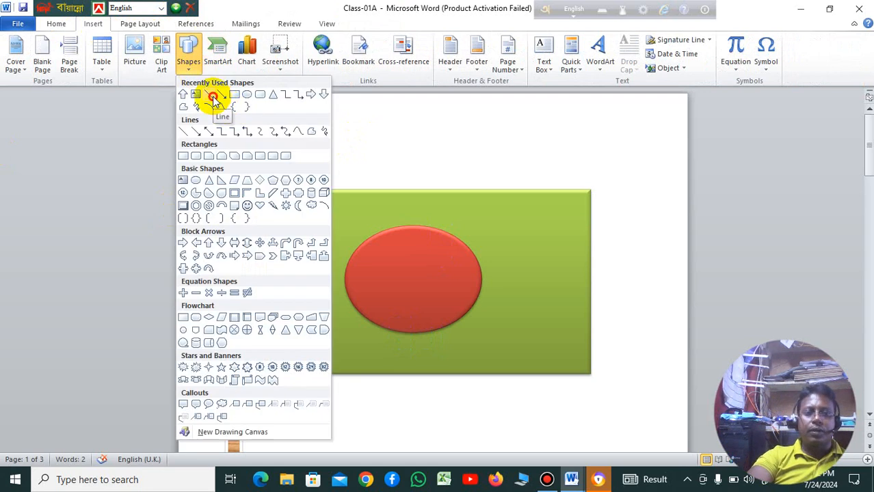
click(213, 100)
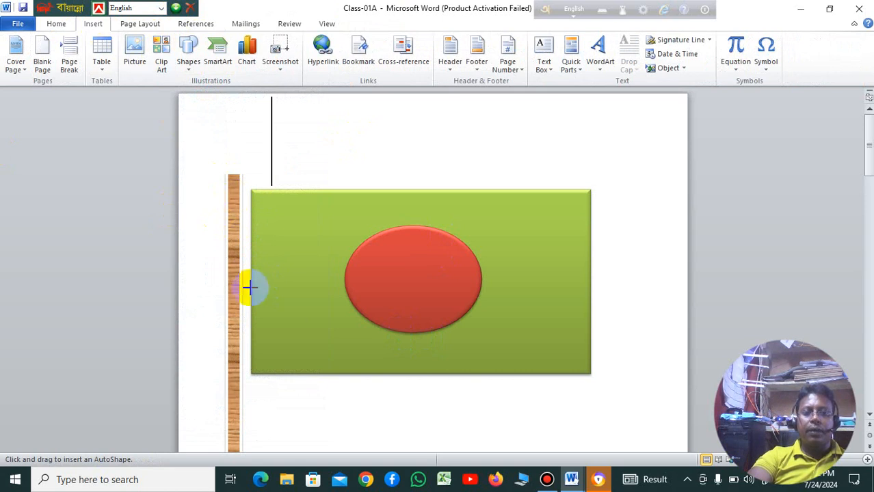
click(233, 266)
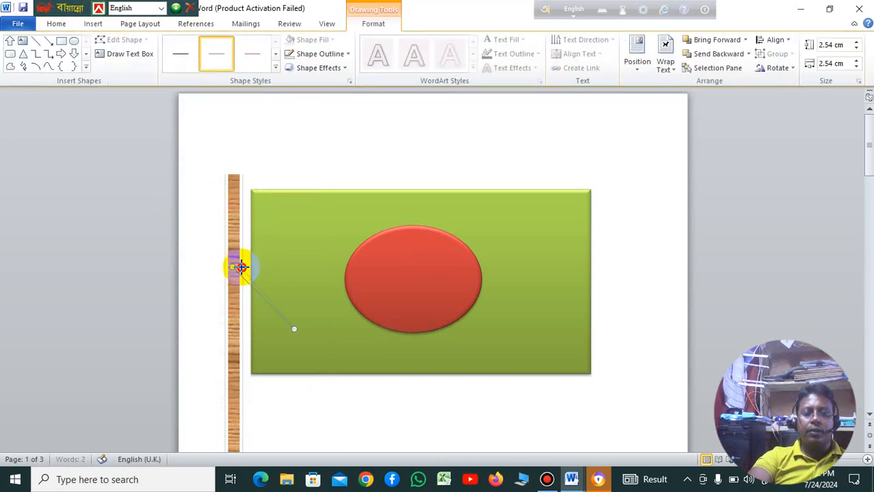
drag(232, 268, 250, 268)
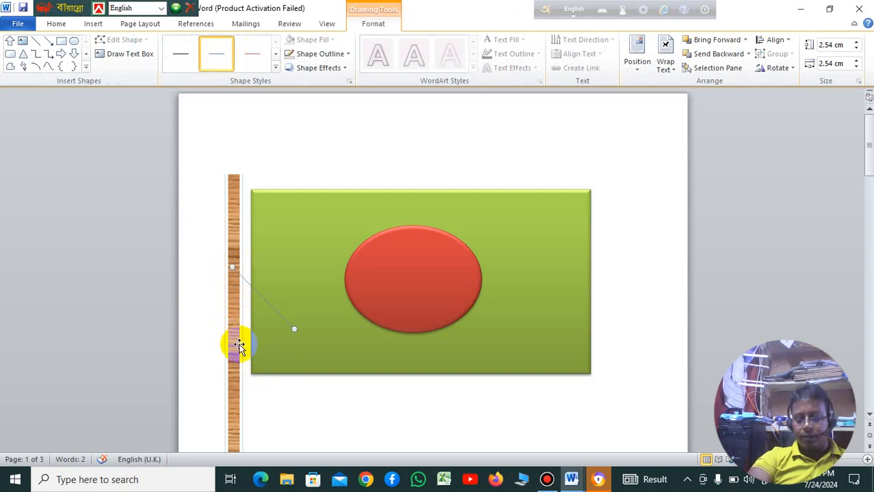
Step: Move the wooden flagpole against the flag so that it covers the flag's near edge
click(241, 355)
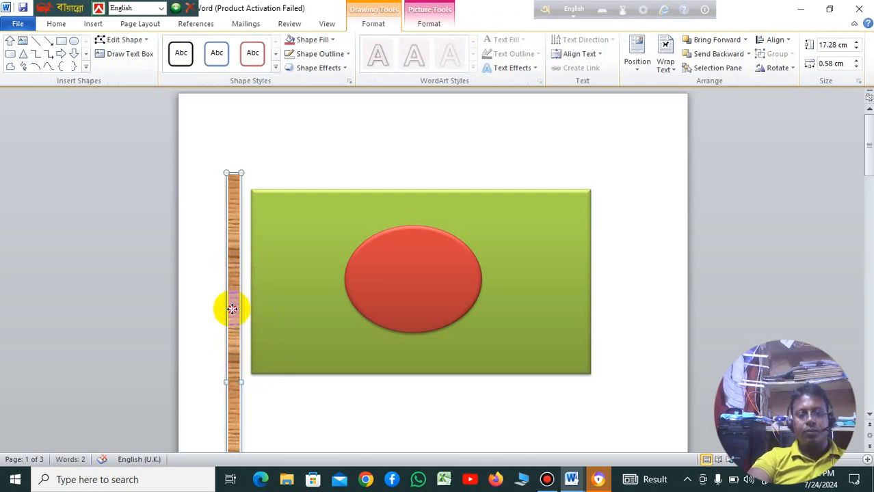
drag(231, 309, 251, 312)
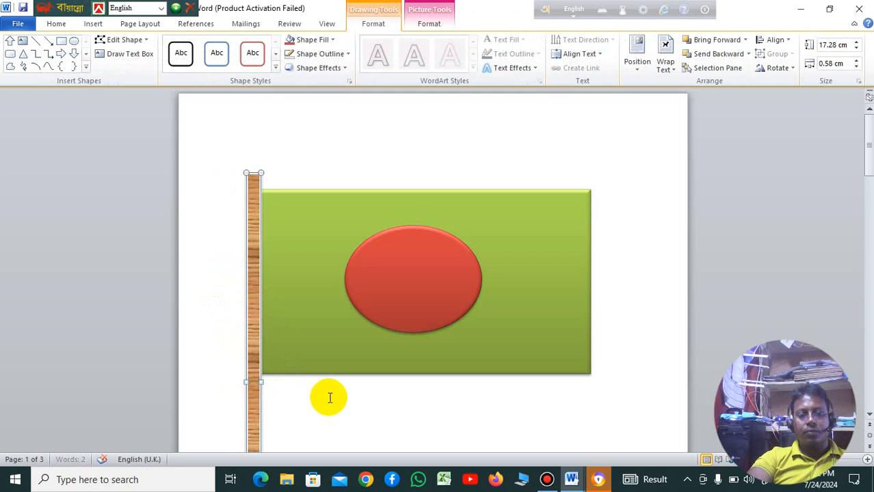
click(352, 407)
scroll(373, 393, down, 2)
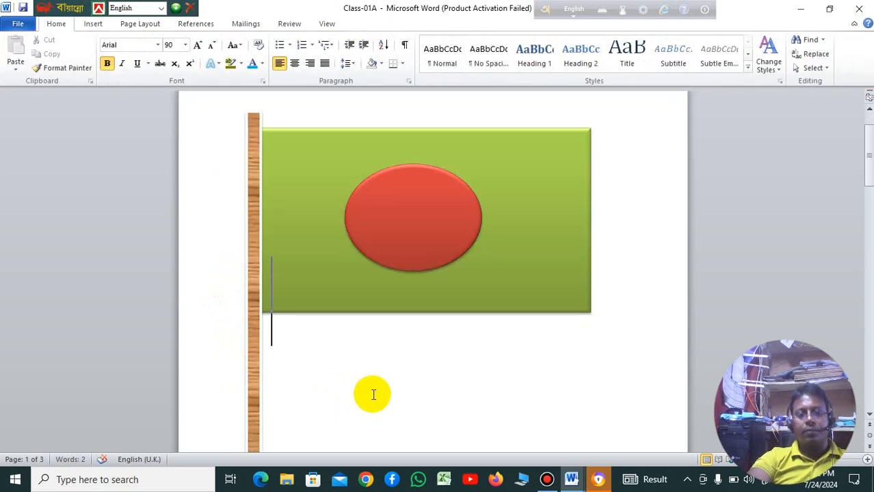
scroll(373, 394, down, 6)
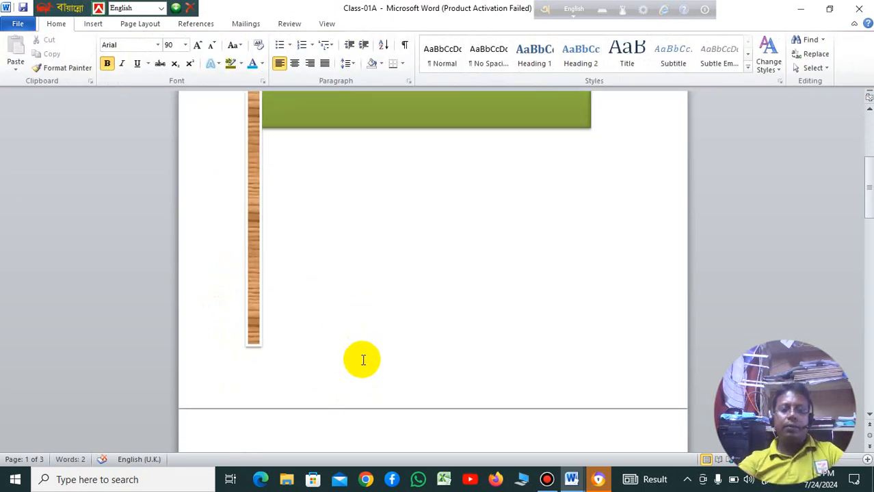
click(83, 27)
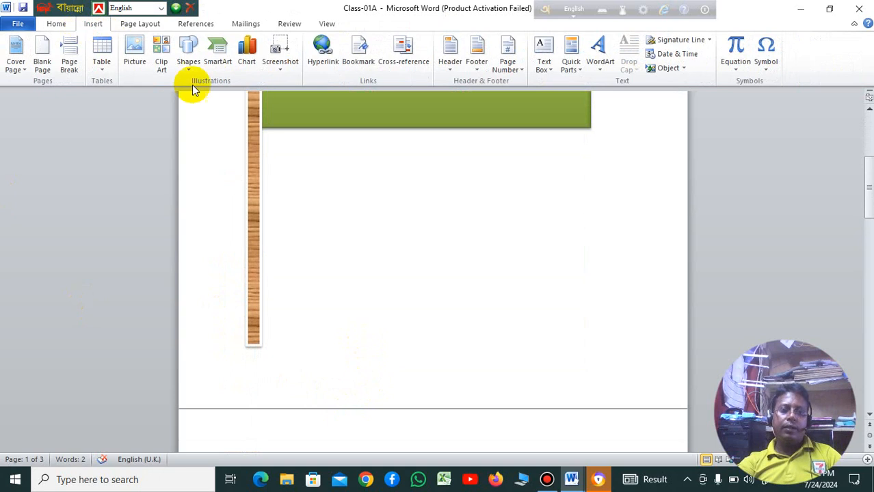
click(190, 67)
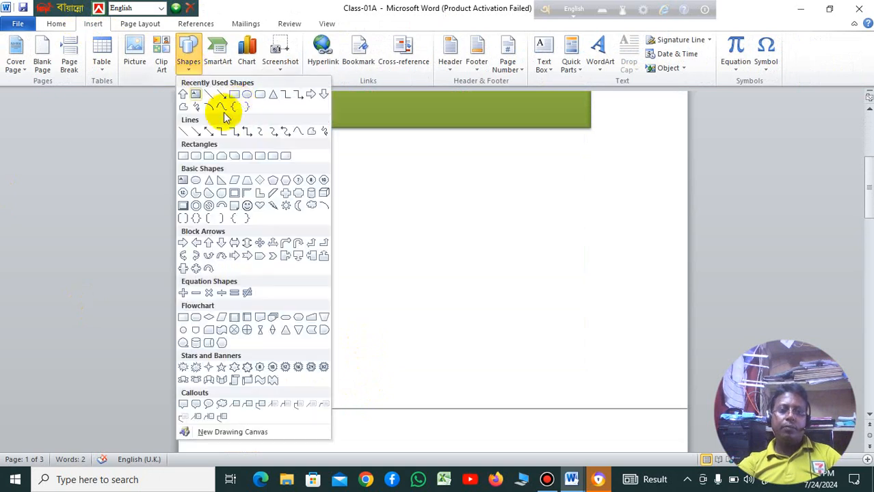
click(273, 172)
drag(219, 339, 272, 372)
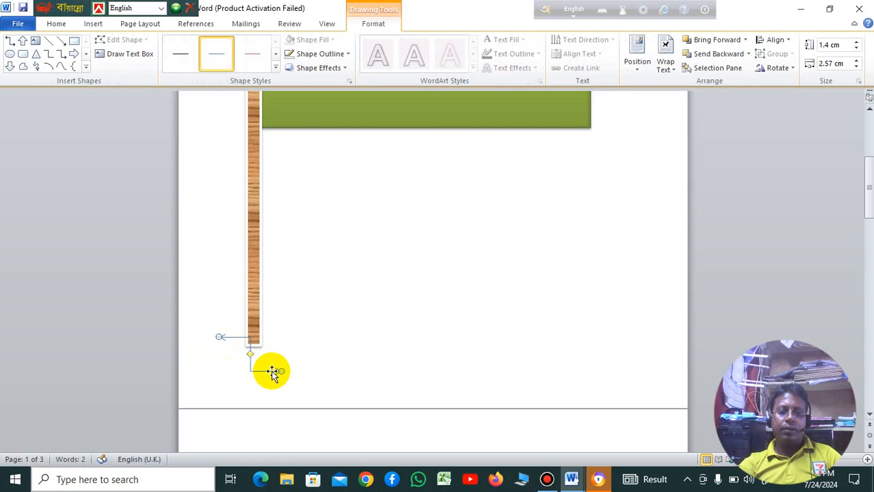
key(Delete)
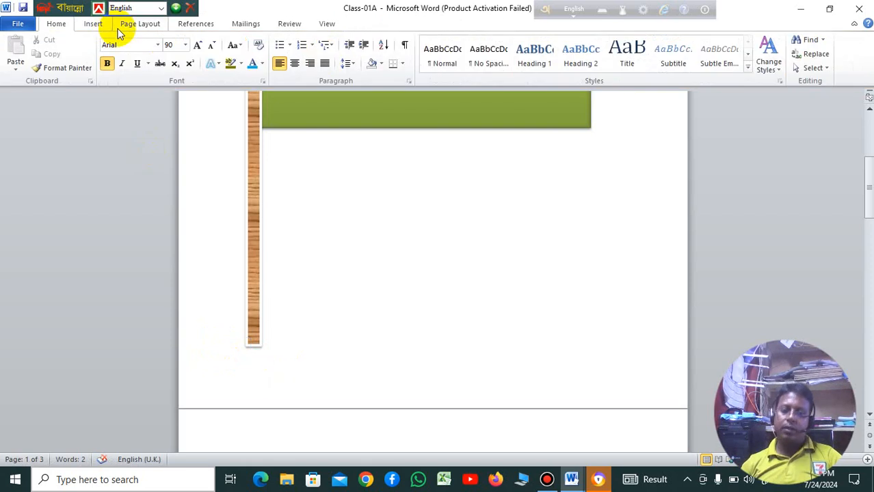
Step: Draw a rectangle about 3.36 cm wide and 2.01 cm high over the foot of the flagpole as its base
click(96, 25)
click(188, 66)
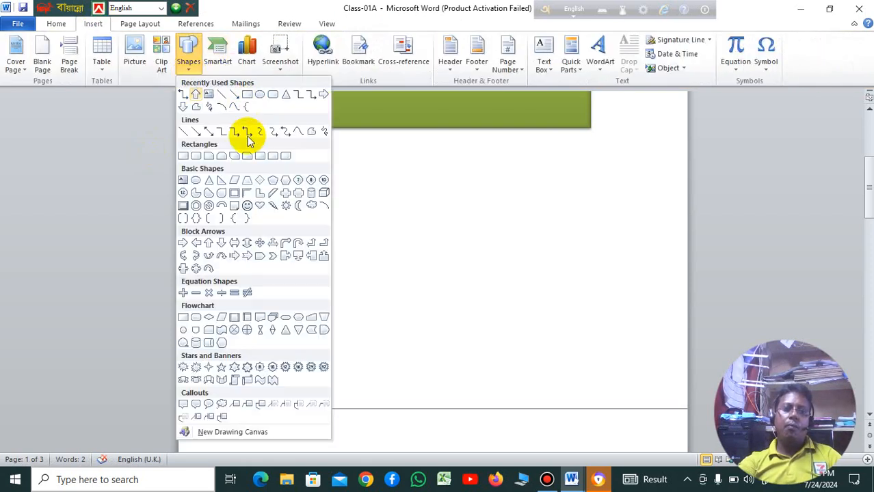
click(247, 96)
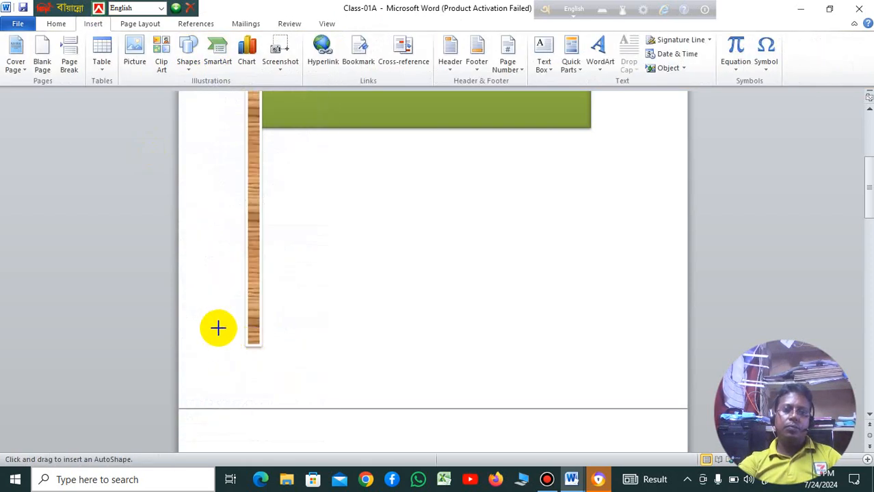
mouse_move(217, 329)
mouse_down()
mouse_move(272, 368)
mouse_move(305, 377)
mouse_move(266, 356)
mouse_up()
click(231, 350)
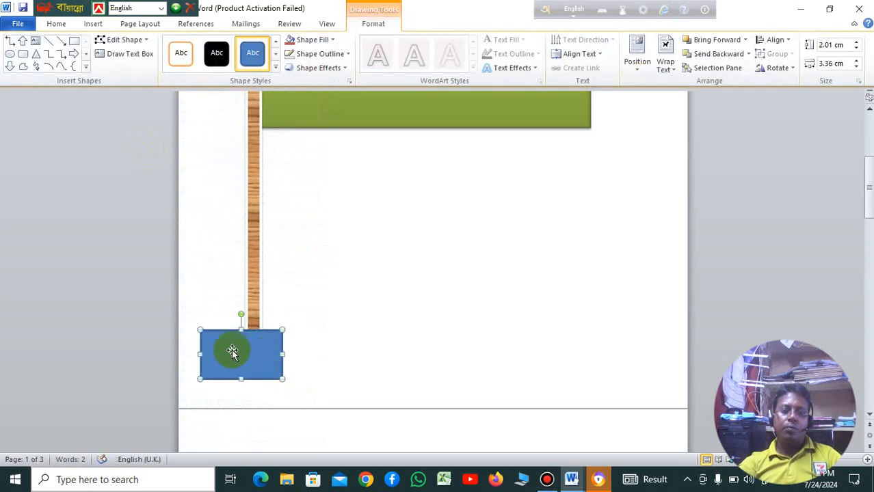
Step: Fill the base rectangle with the green marble texture and centre it under the flagpole
click(335, 44)
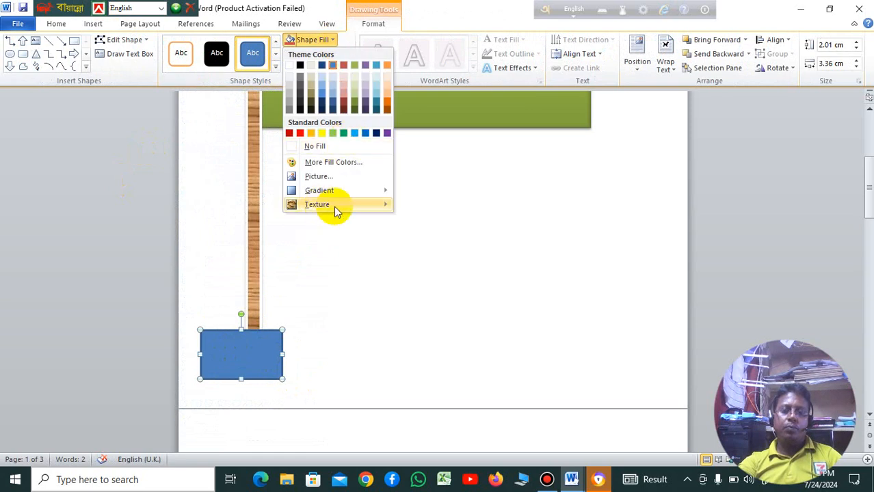
mouse_move(360, 205)
click(422, 245)
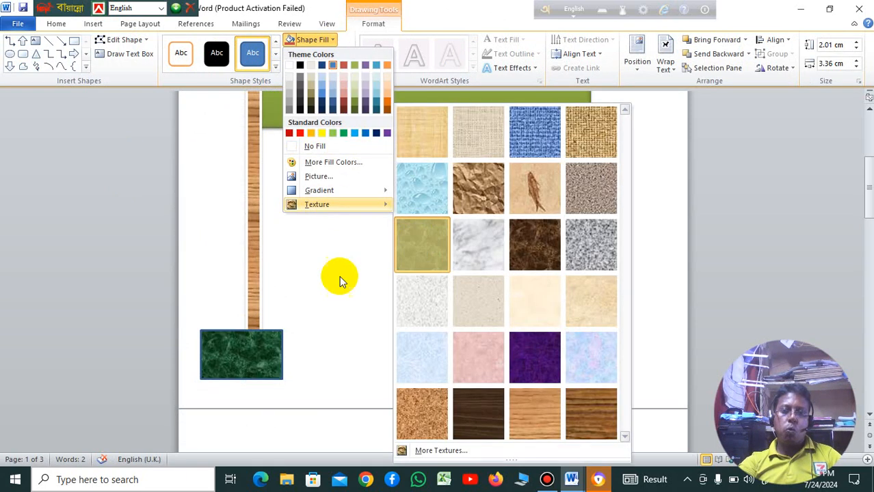
click(258, 361)
drag(259, 356, 277, 358)
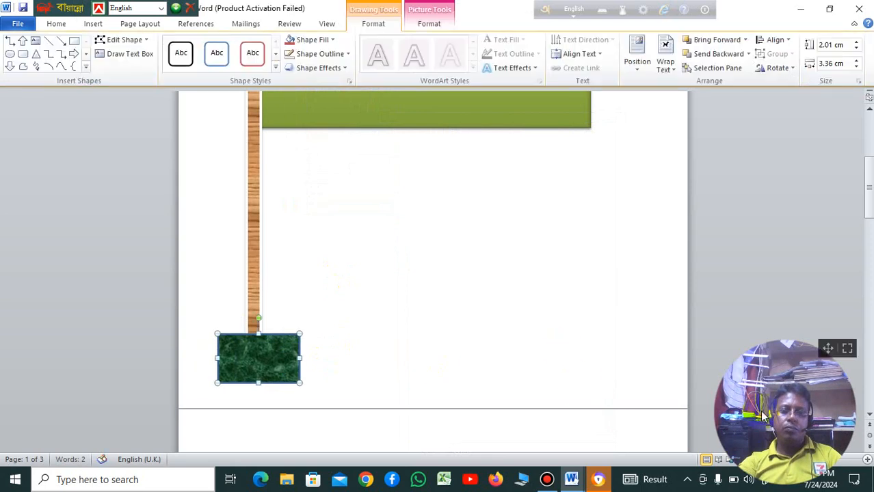
Step: Zoom the document out to 80% and review the flag on its pole together with the house drawing
drag(836, 322, 840, 313)
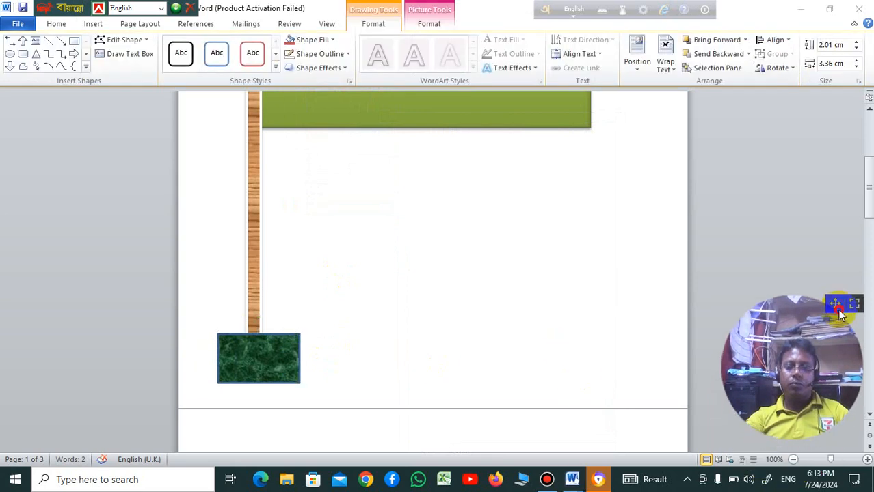
click(792, 461)
click(792, 460)
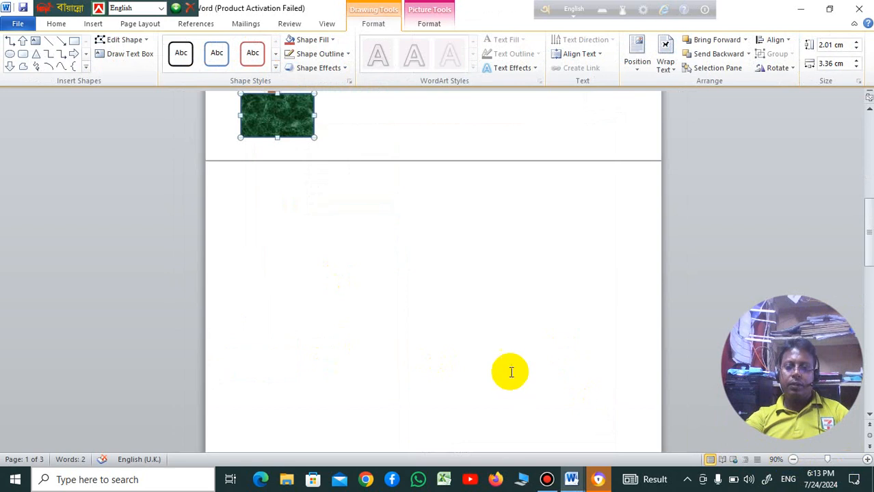
scroll(512, 354, up, 3)
scroll(512, 354, up, 5)
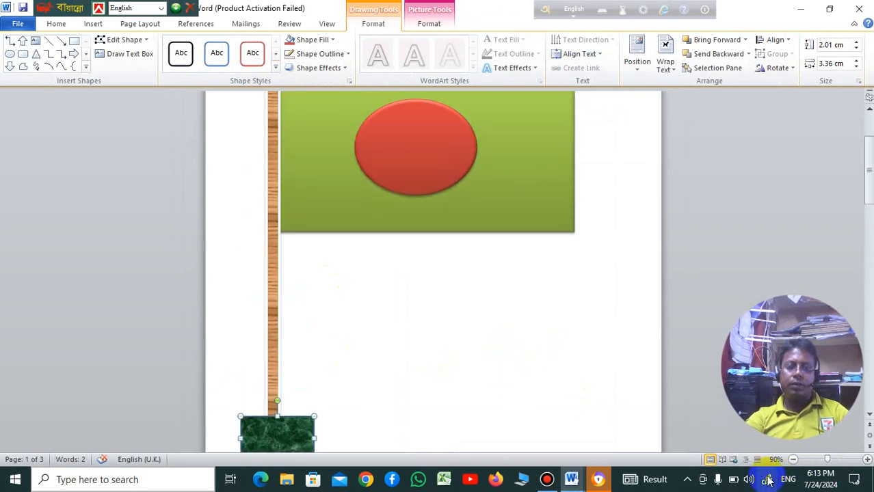
click(792, 461)
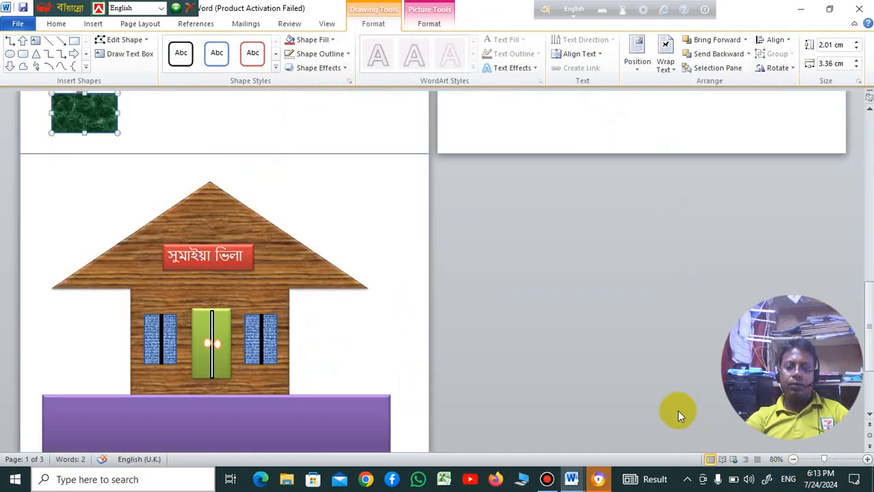
scroll(676, 409, up, 10)
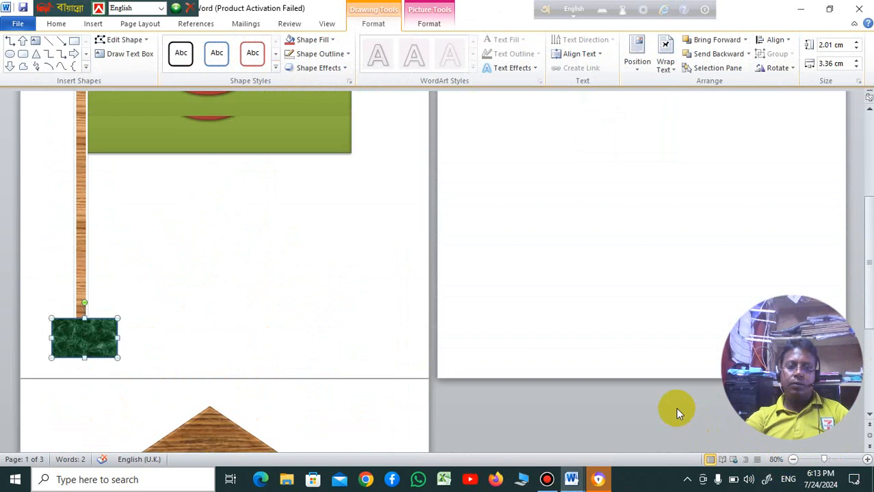
scroll(667, 393, up, 2)
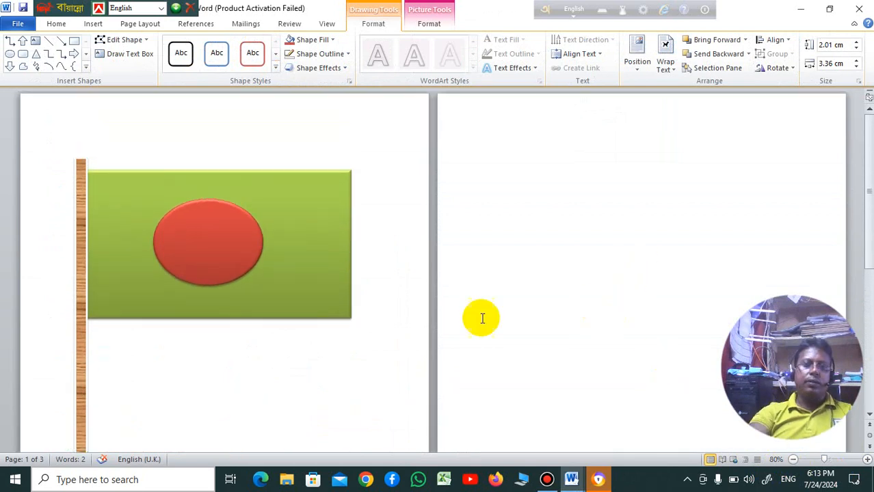
scroll(468, 325, down, 2)
scroll(454, 331, up, 2)
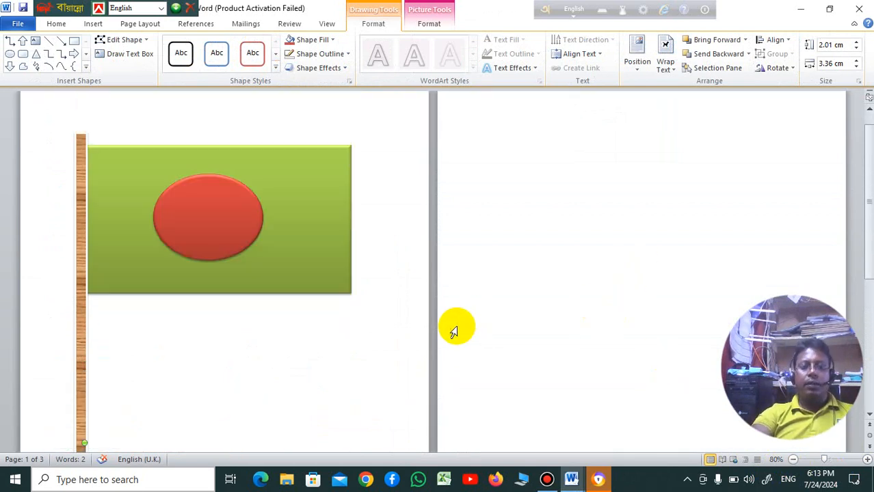
Step: Review the flag and the house drawing, and zoom the document out to 50% so all three pages fit in view
scroll(451, 345, down, 10)
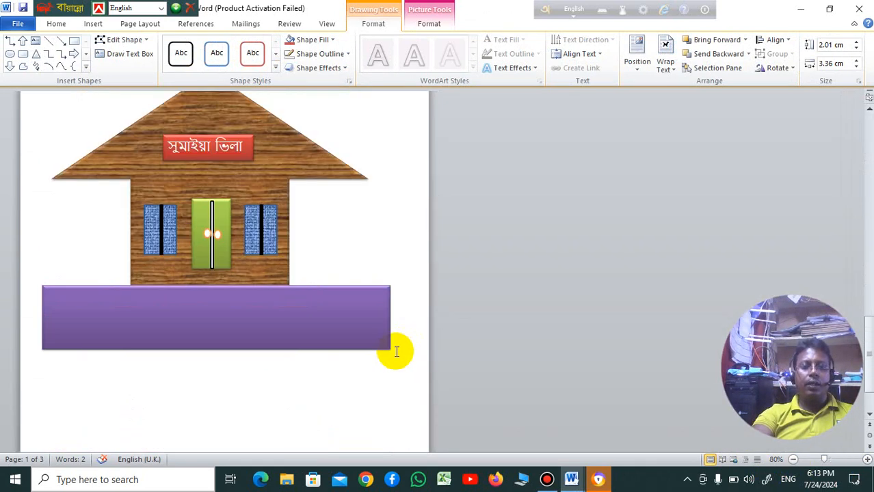
scroll(396, 352, up, 10)
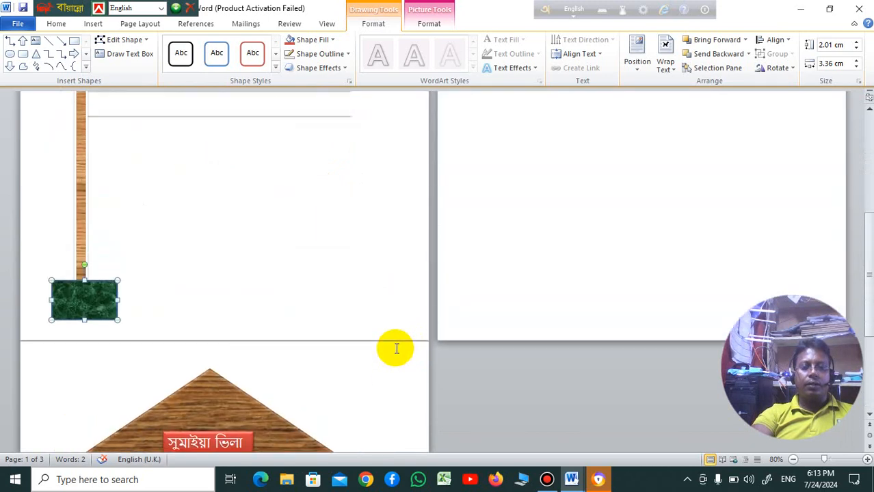
scroll(396, 348, up, 4)
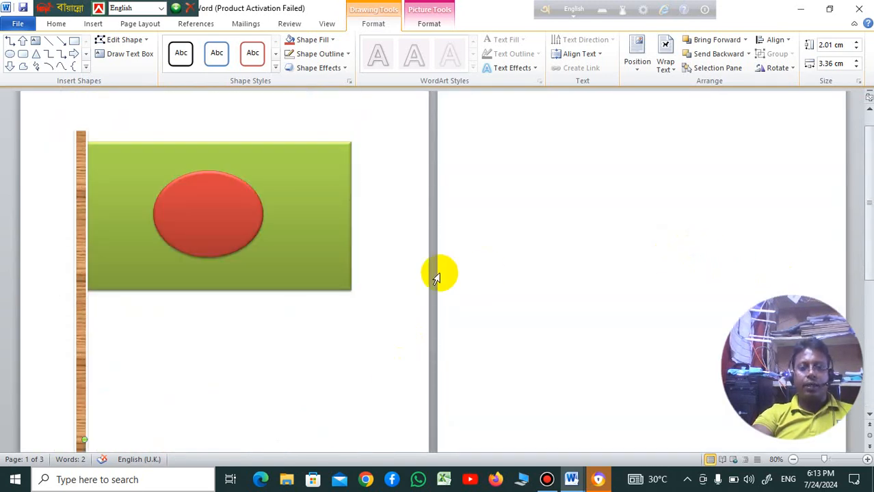
click(794, 459)
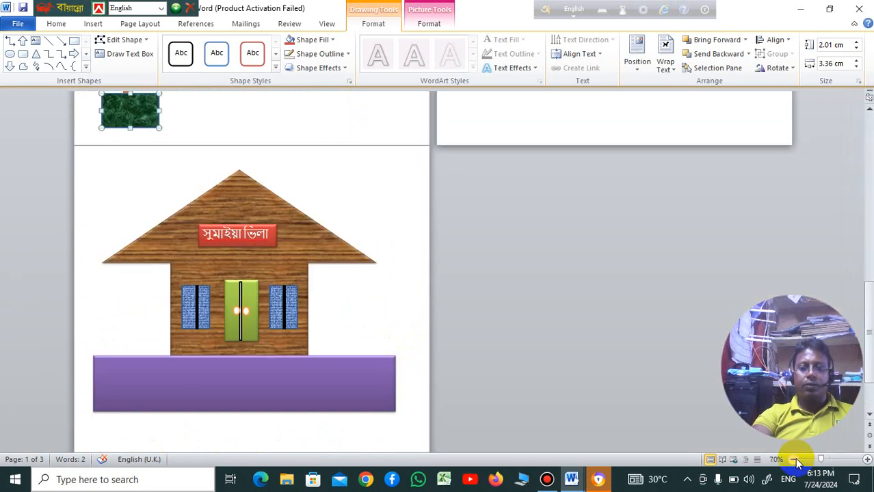
click(794, 459)
click(794, 459)
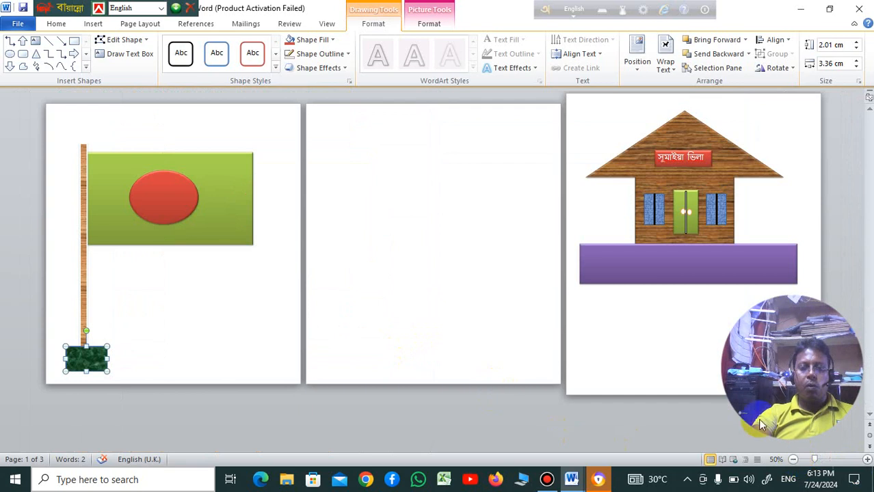
mouse_move(836, 304)
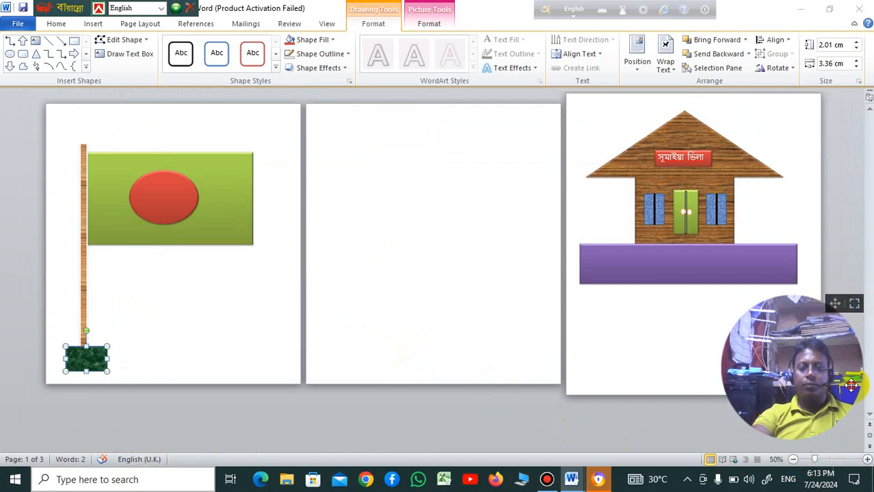
drag(837, 304, 849, 354)
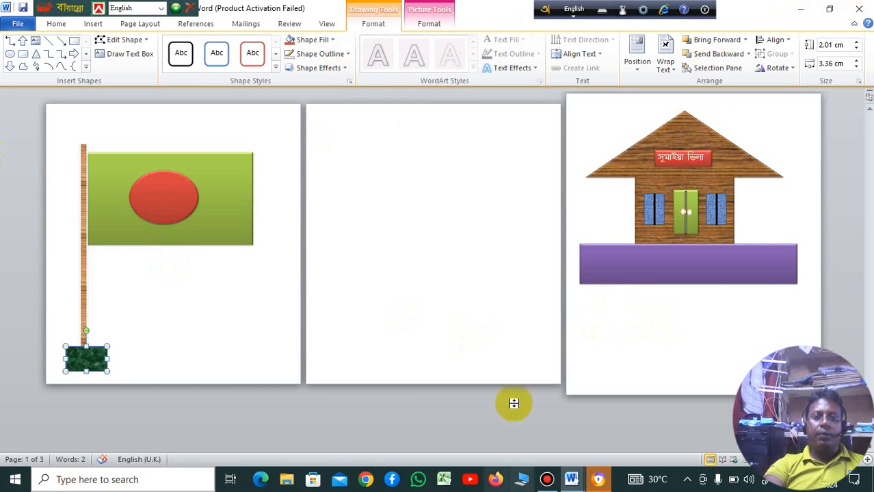
Step: Deselect the flag's base and save the drawing as a Word document named "Class-01A..." on the Desktop
click(191, 324)
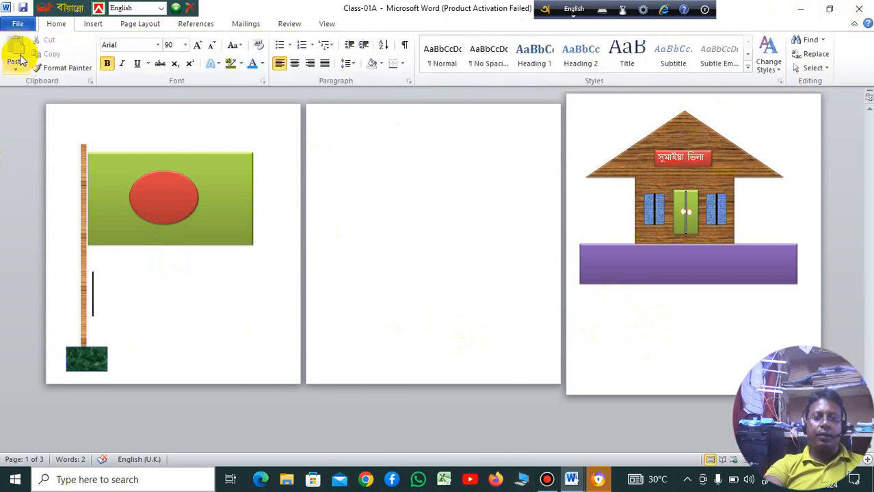
click(19, 25)
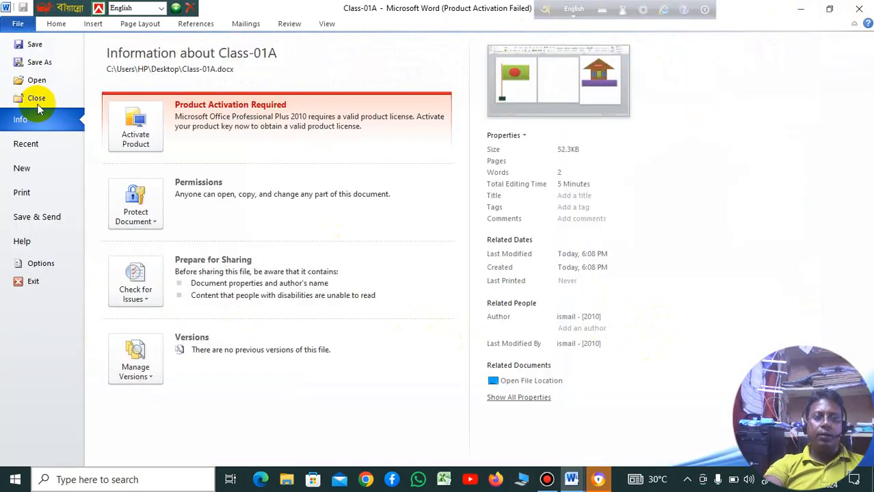
key(Escape)
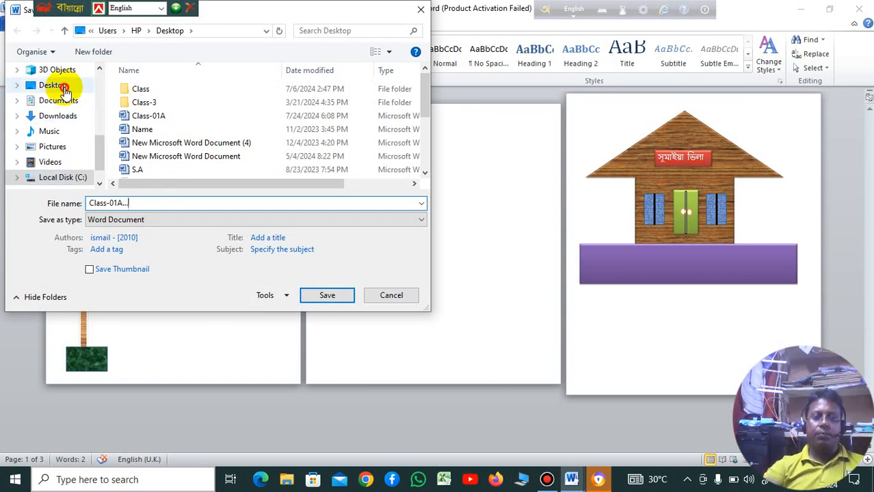
click(61, 86)
click(329, 296)
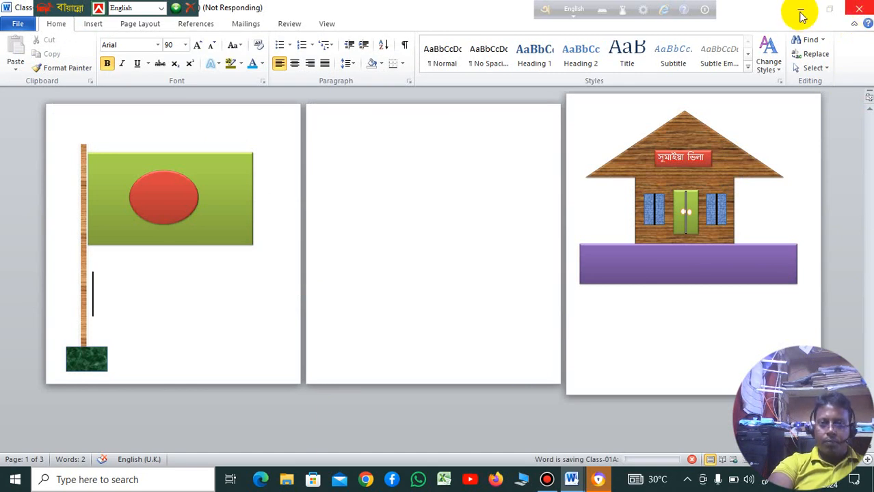
Step: Clear the Word window off the screen and refresh the Windows desktop
click(800, 11)
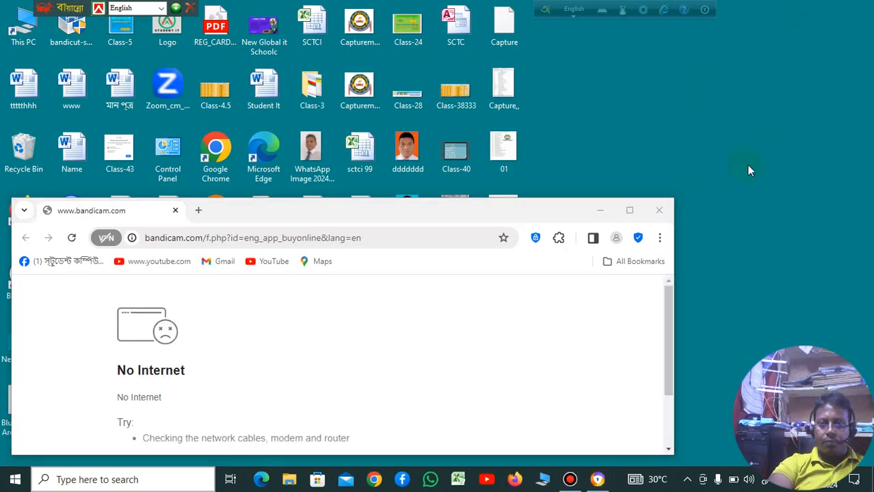
right_click(751, 145)
click(750, 117)
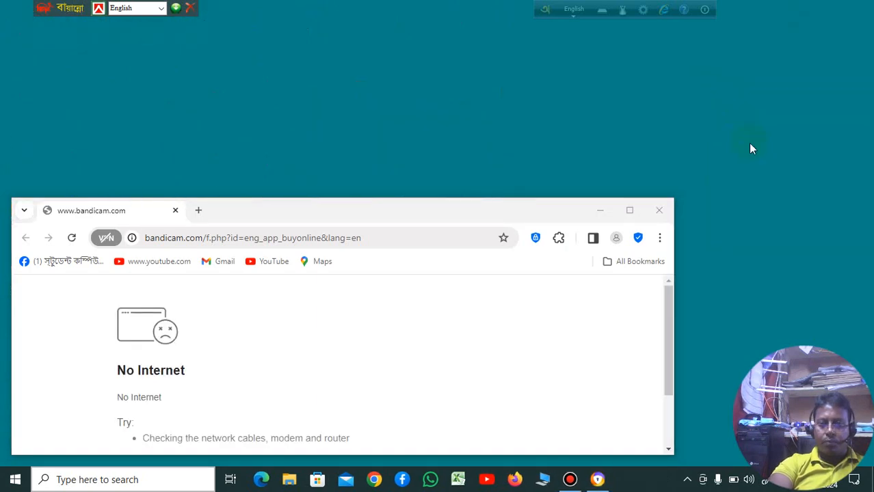
right_click(755, 143)
click(751, 132)
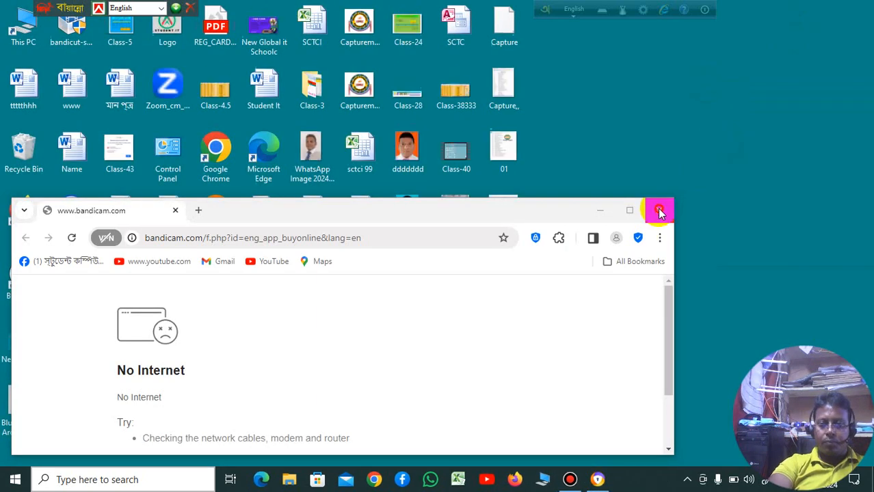
Step: Close the browser window showing the Bandicam page and refresh the desktop again
click(659, 214)
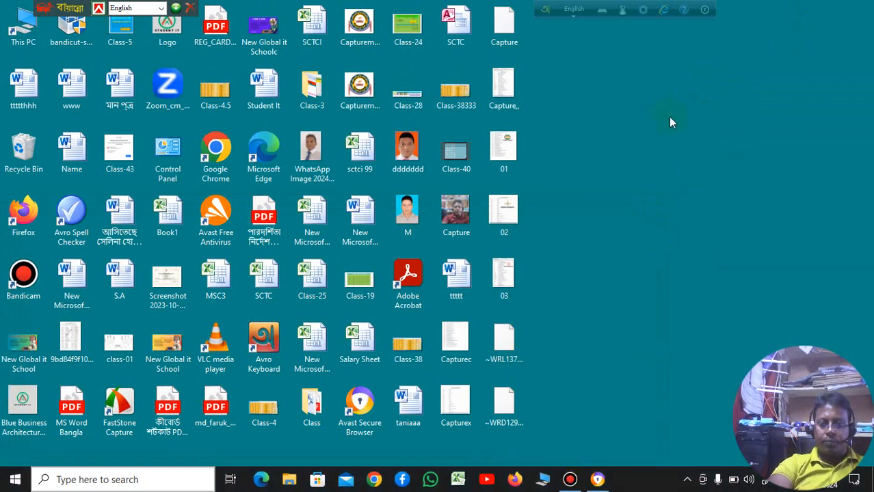
right_click(659, 91)
click(704, 128)
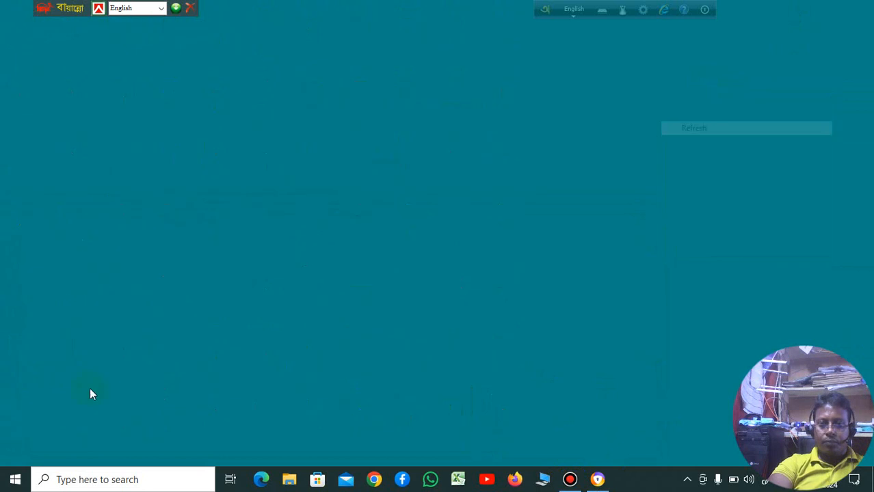